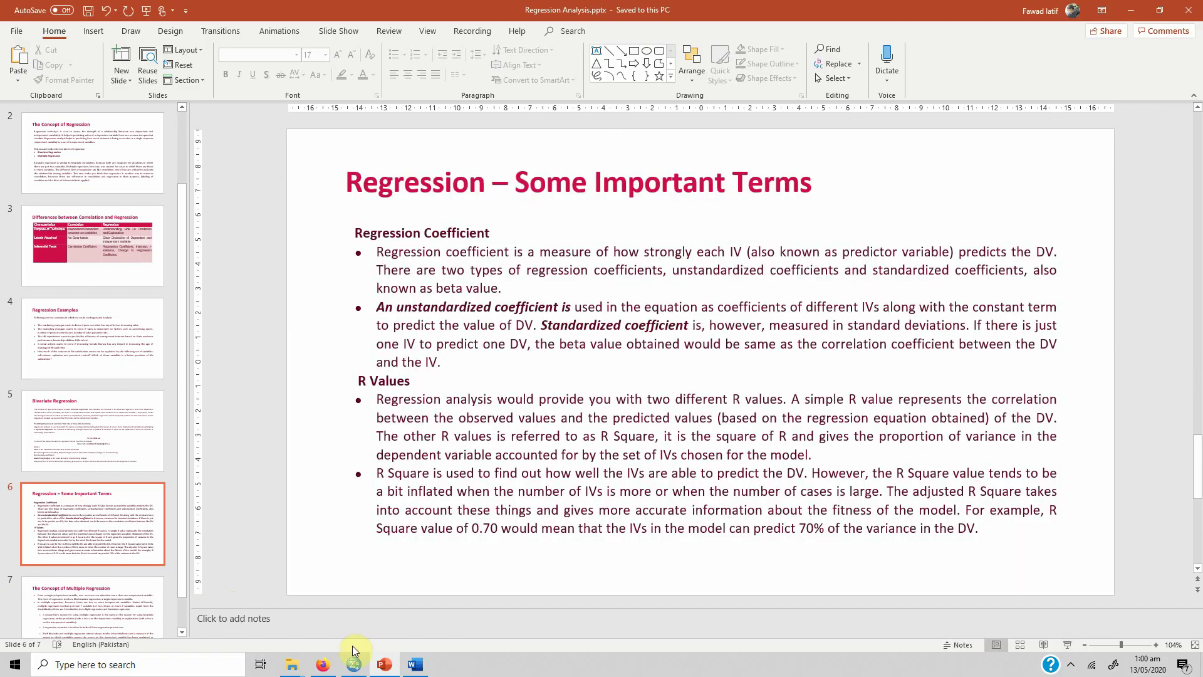
# Step: Switch to the SPSS Data Editor and examine the composite score columns SL, SE, JS and LS at the end of the dataset
pyautogui.click(354, 665)
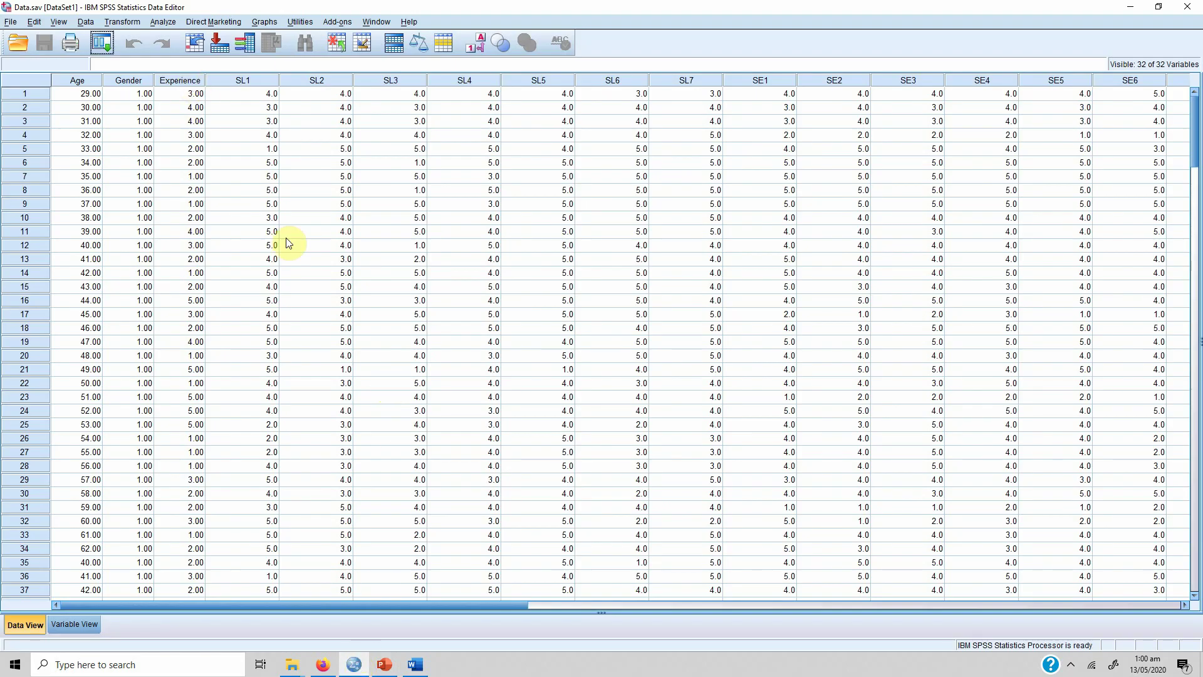
pyautogui.moveTo(457, 607); pyautogui.dragTo(786, 607)
pyautogui.click(946, 605)
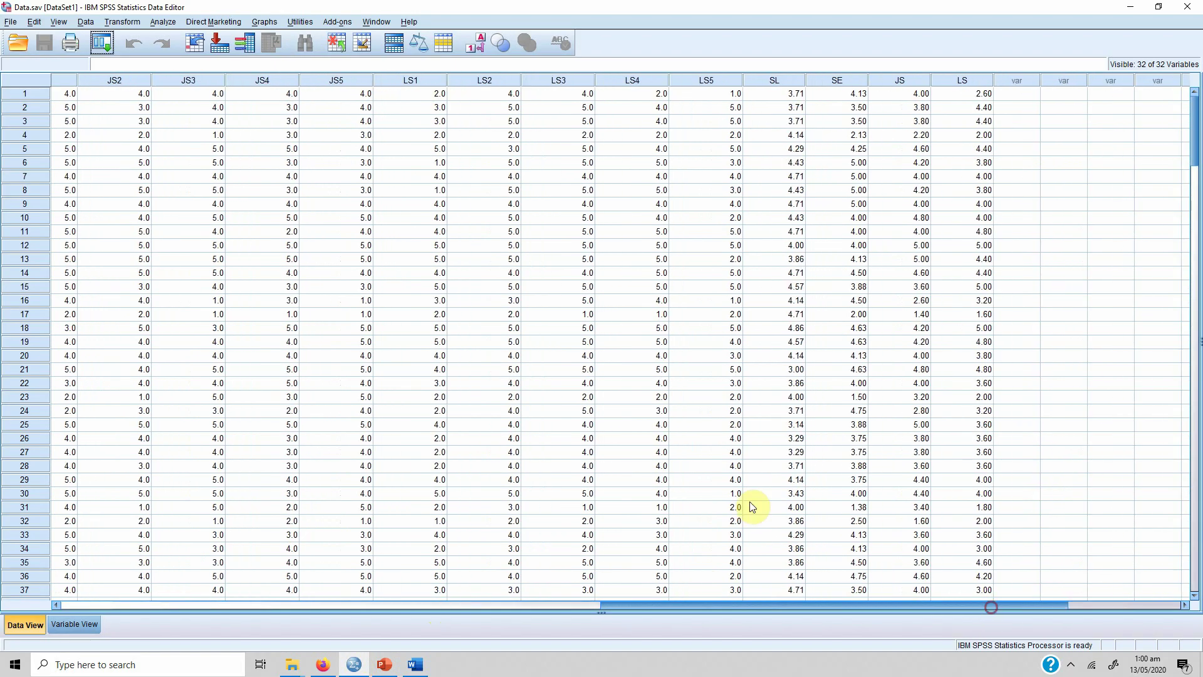
pyautogui.moveTo(774, 83); pyautogui.dragTo(985, 85)
pyautogui.click(462, 167)
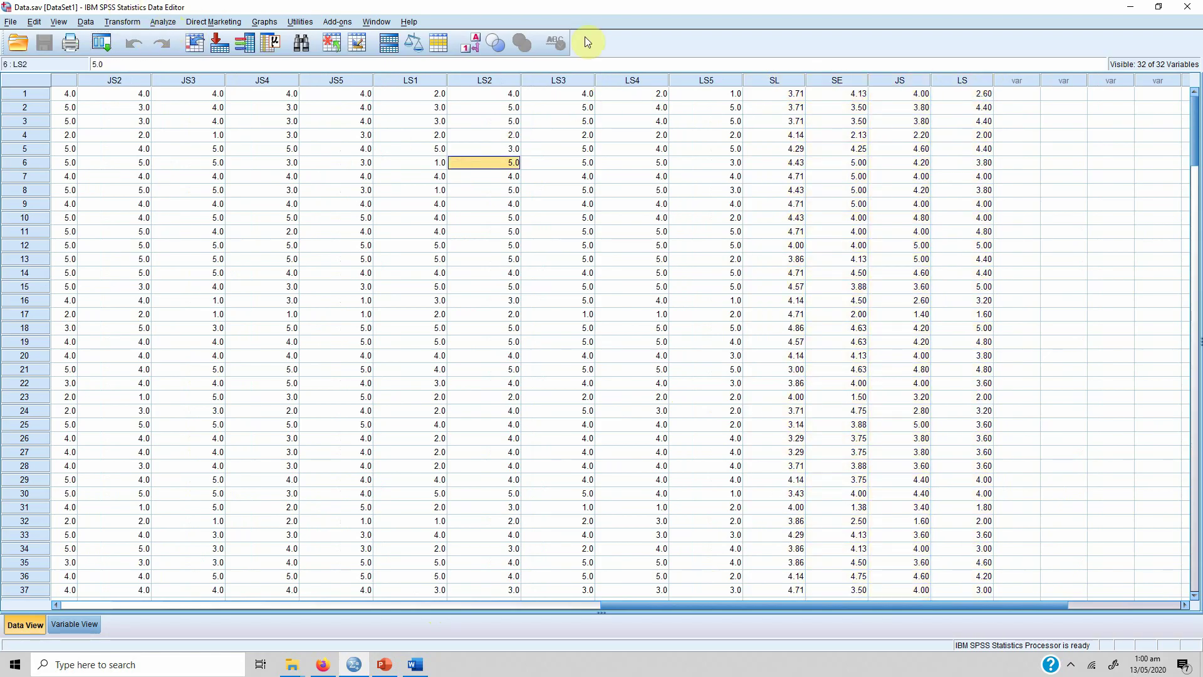
pyautogui.click(770, 84)
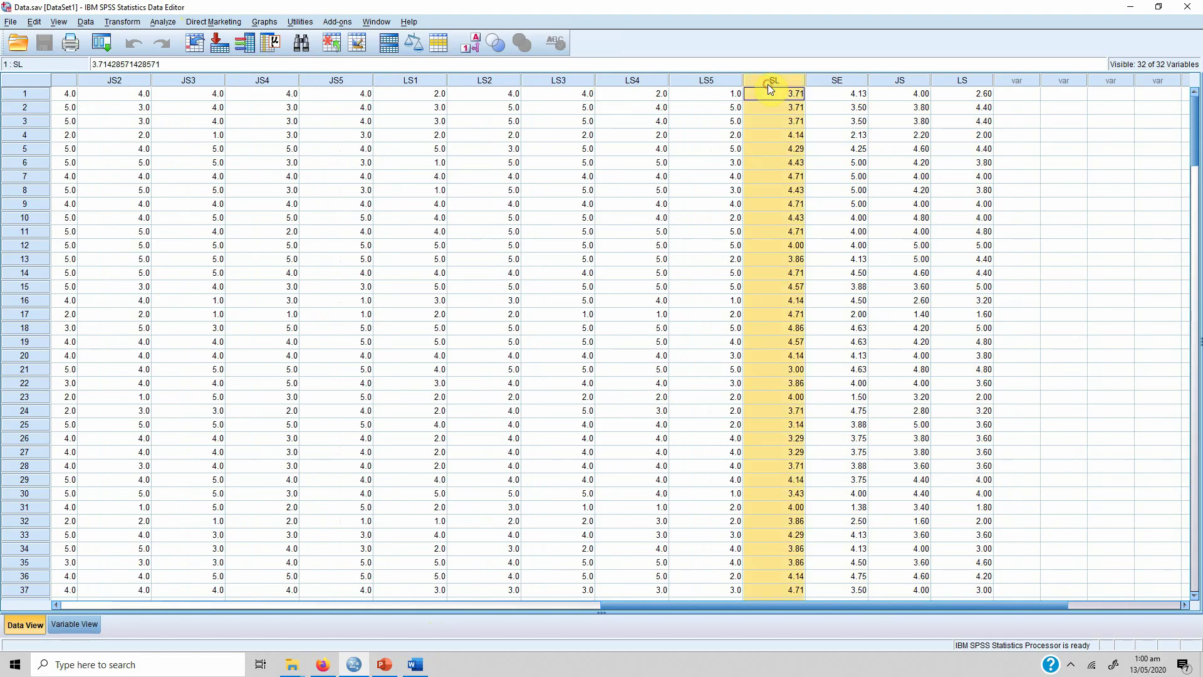
pyautogui.keyDown('ctrl'); pyautogui.click(972, 80); pyautogui.keyUp('ctrl')
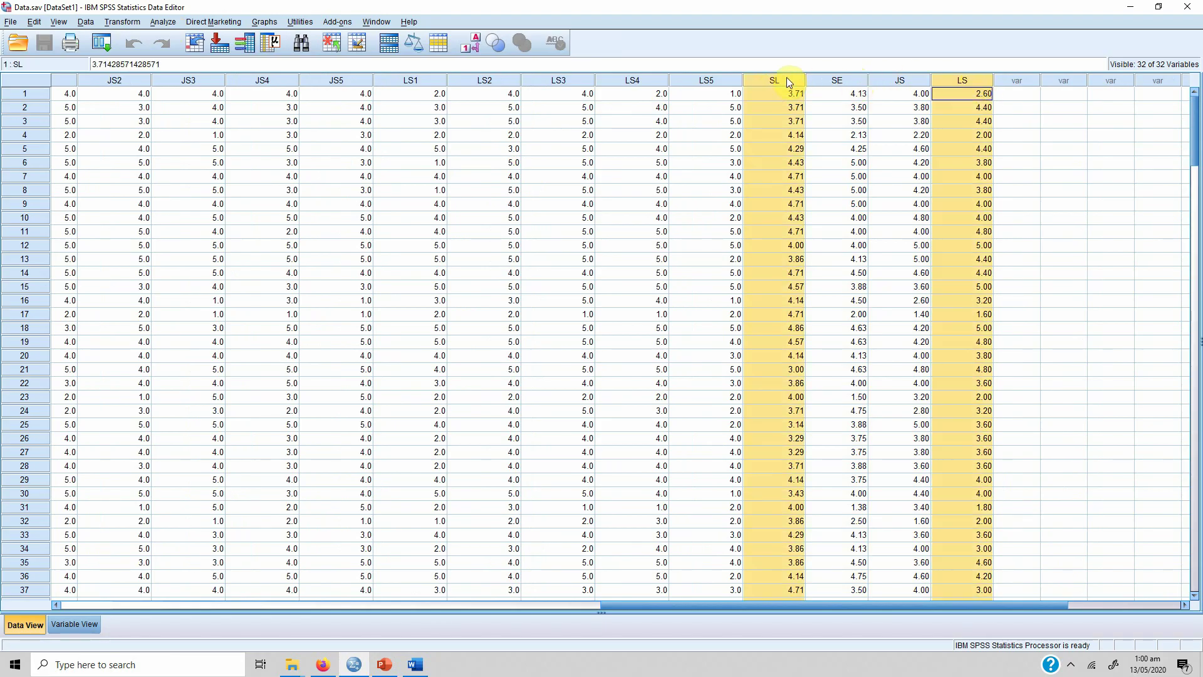
pyautogui.click(779, 108)
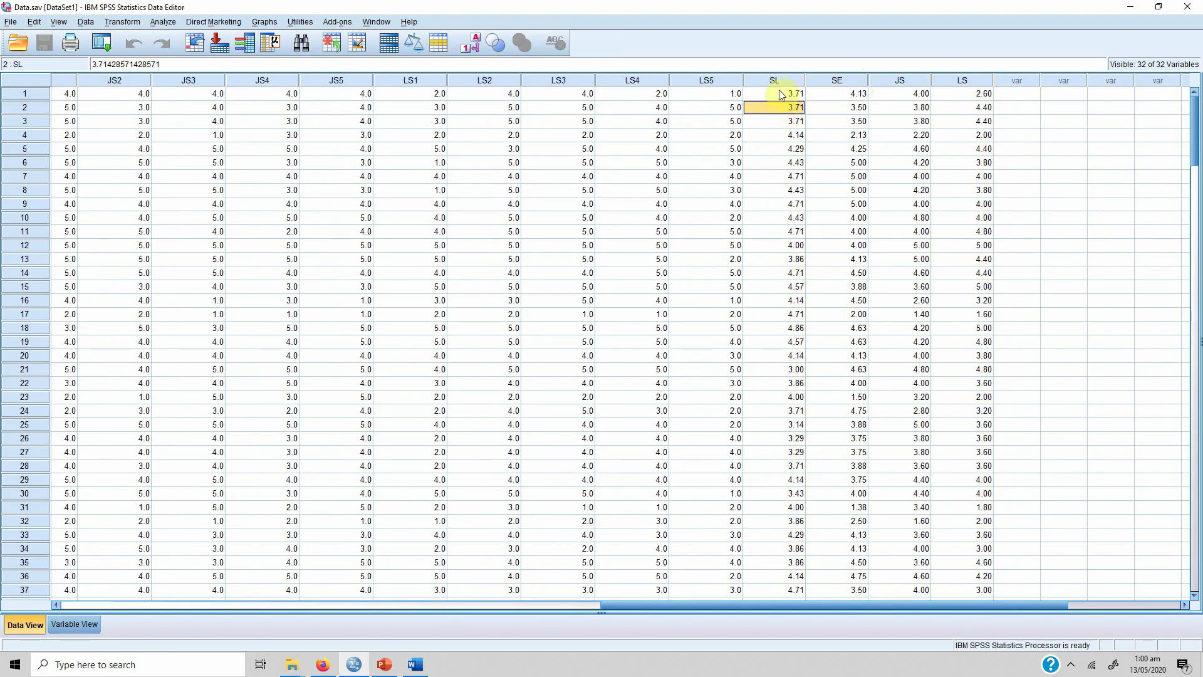
pyautogui.click(964, 81)
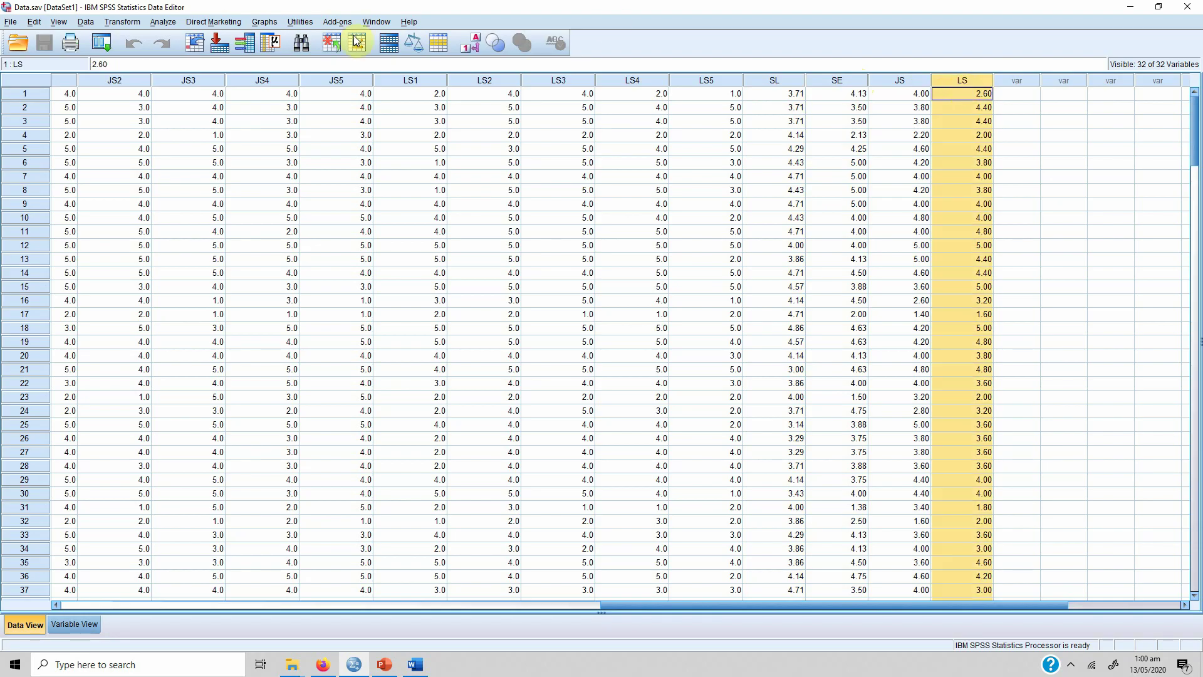
# Step: Start a Linear Regression analysis and assign LS as the dependent variable
pyautogui.click(168, 24)
pyautogui.moveTo(220, 174)
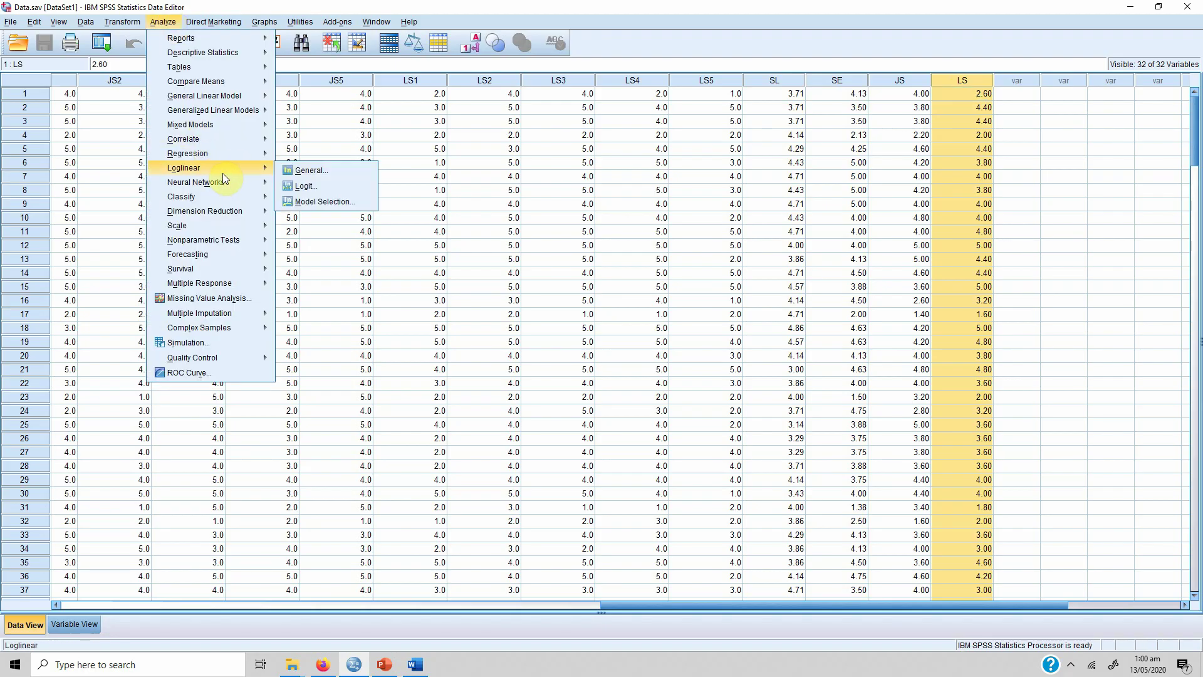
pyautogui.moveTo(250, 154)
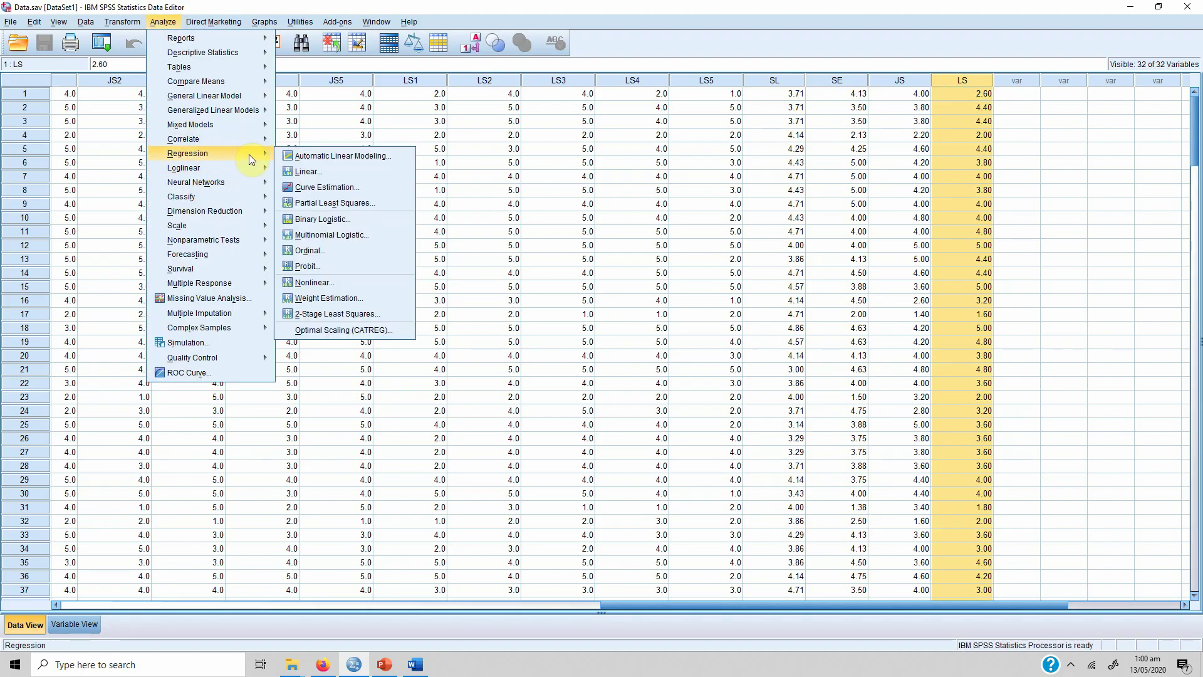
pyautogui.click(341, 171)
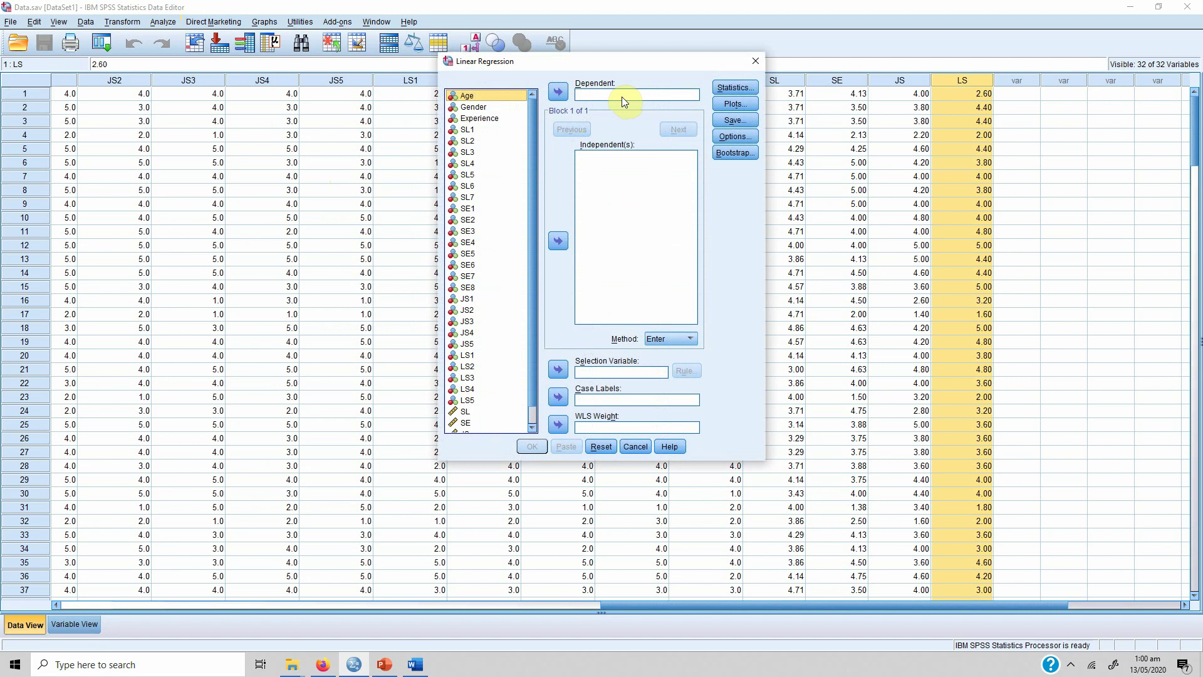
pyautogui.moveTo(535, 150); pyautogui.dragTo(529, 220)
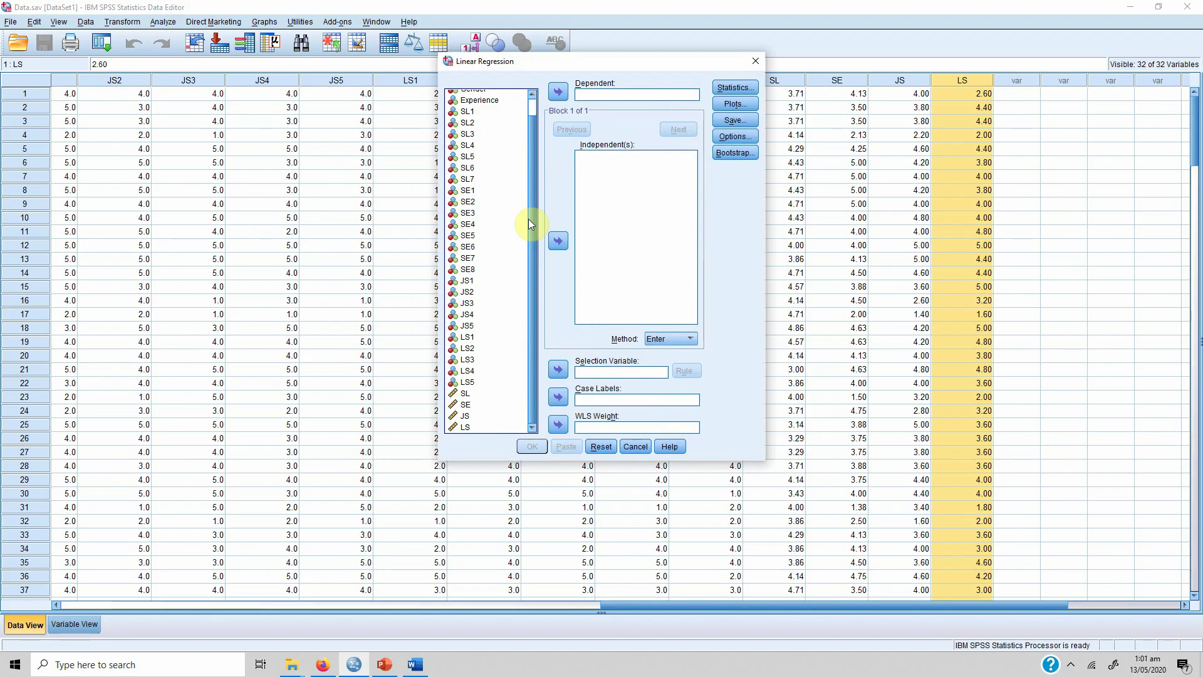
pyautogui.click(468, 427)
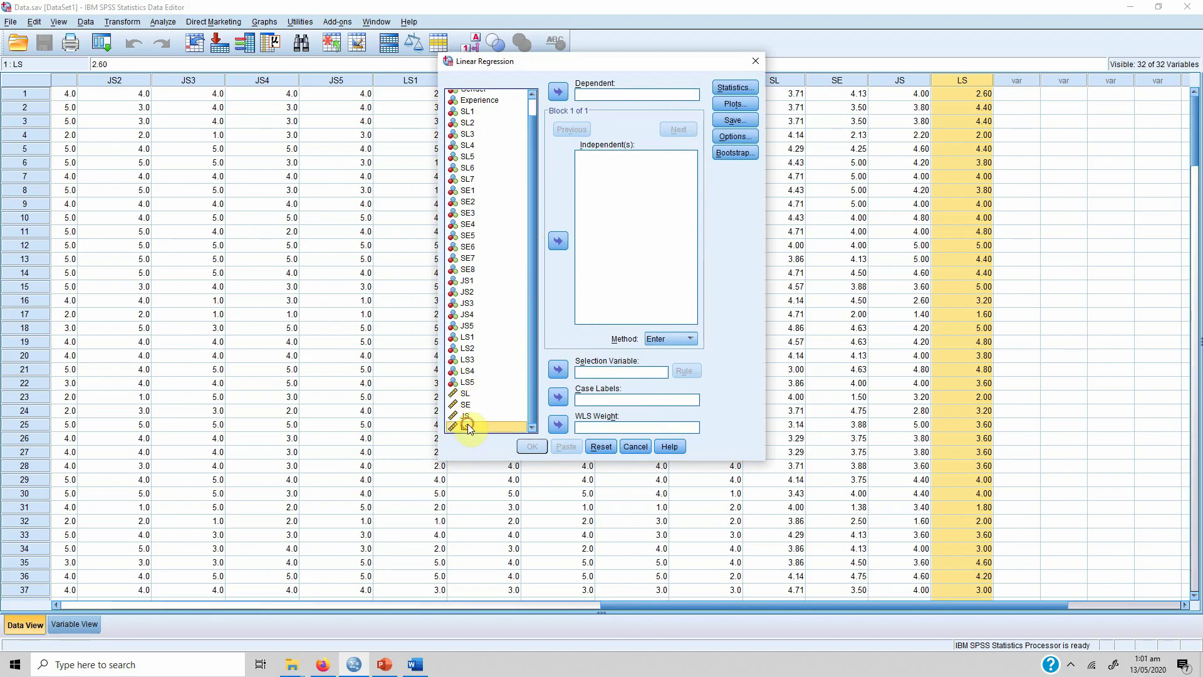
pyautogui.click(558, 94)
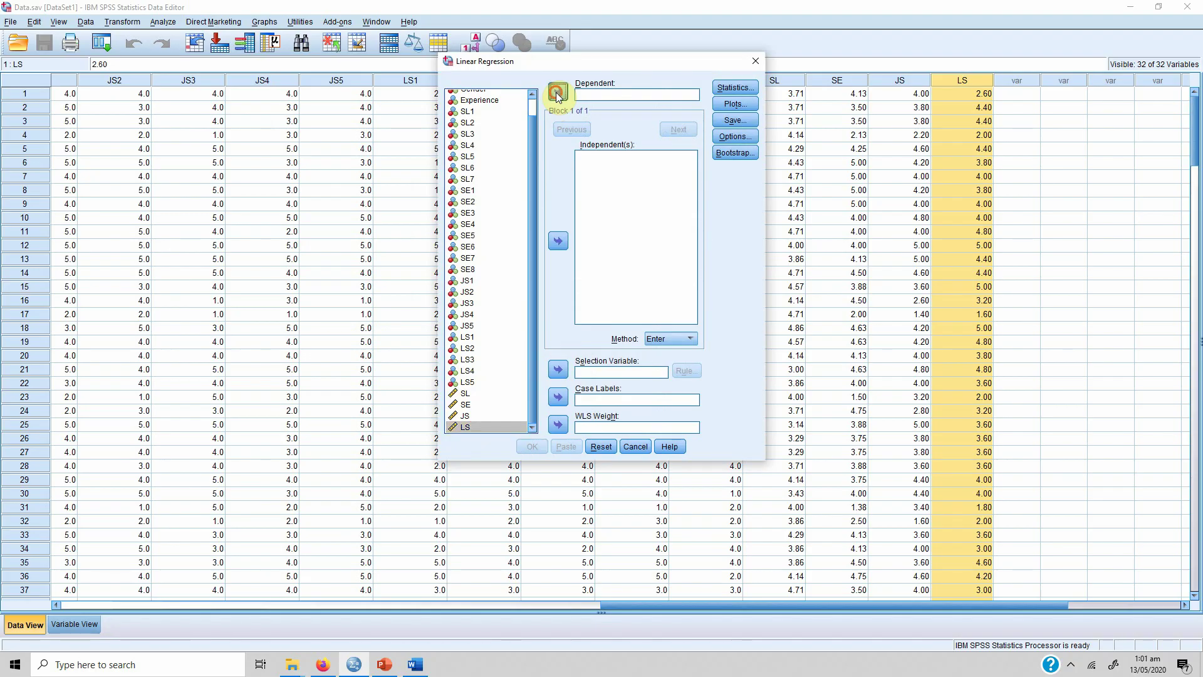
# Step: Add SL as the independent variable and run the regression
pyautogui.click(467, 404)
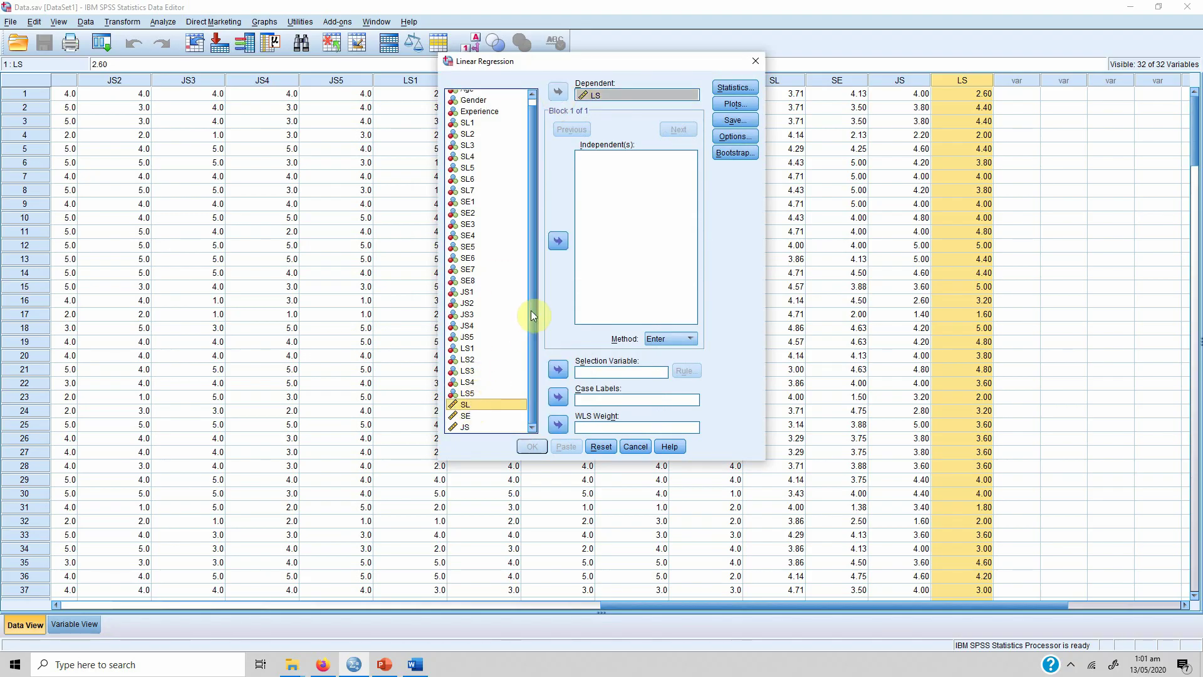
pyautogui.click(559, 242)
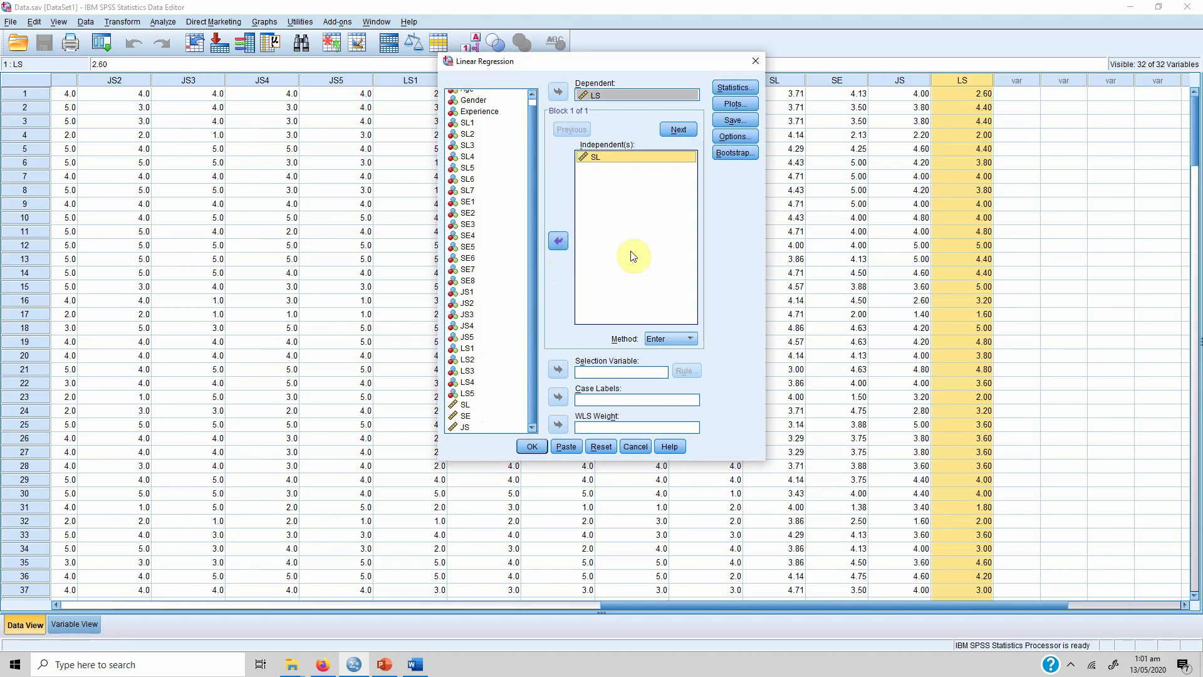
pyautogui.click(537, 445)
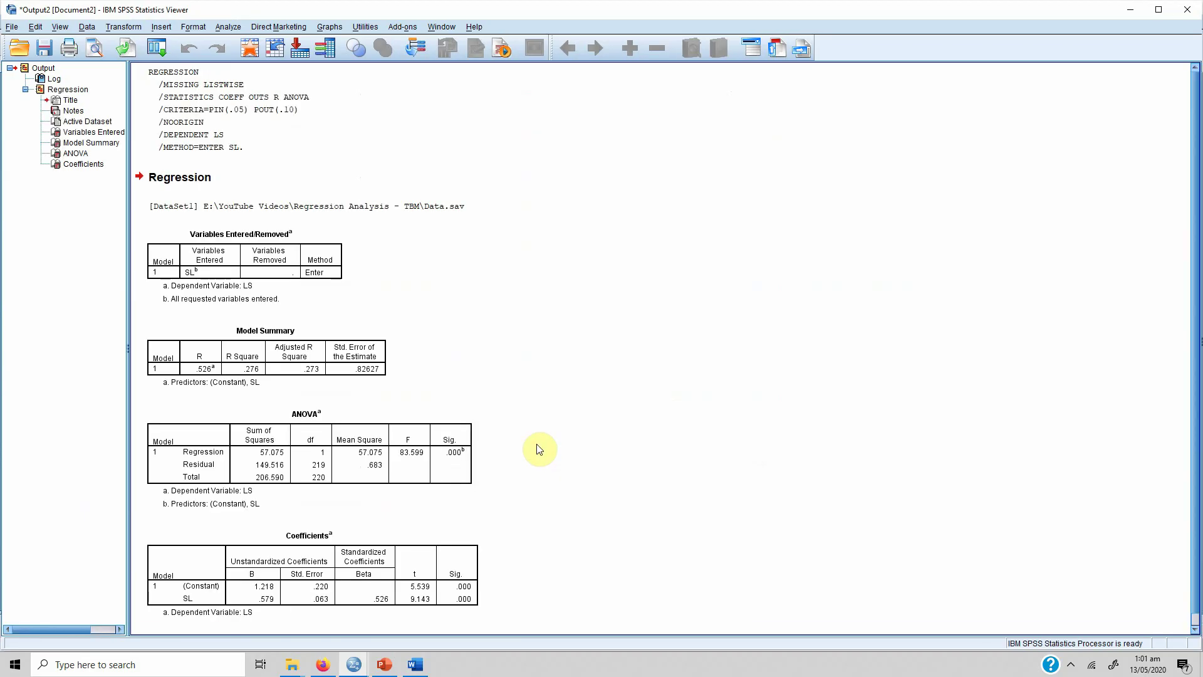
# Step: Examine the Variables Entered/Removed, Model Summary, ANOVA and Coefficients tables in the regression output
pyautogui.click(297, 376)
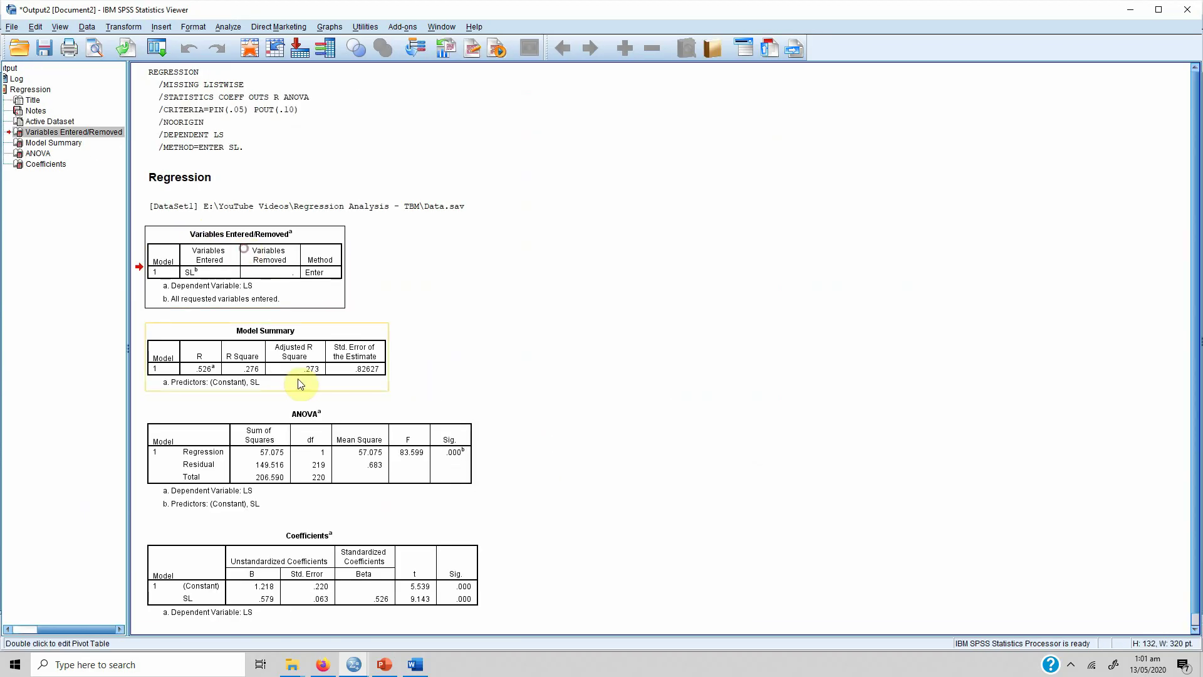
pyautogui.click(317, 430)
pyautogui.click(335, 577)
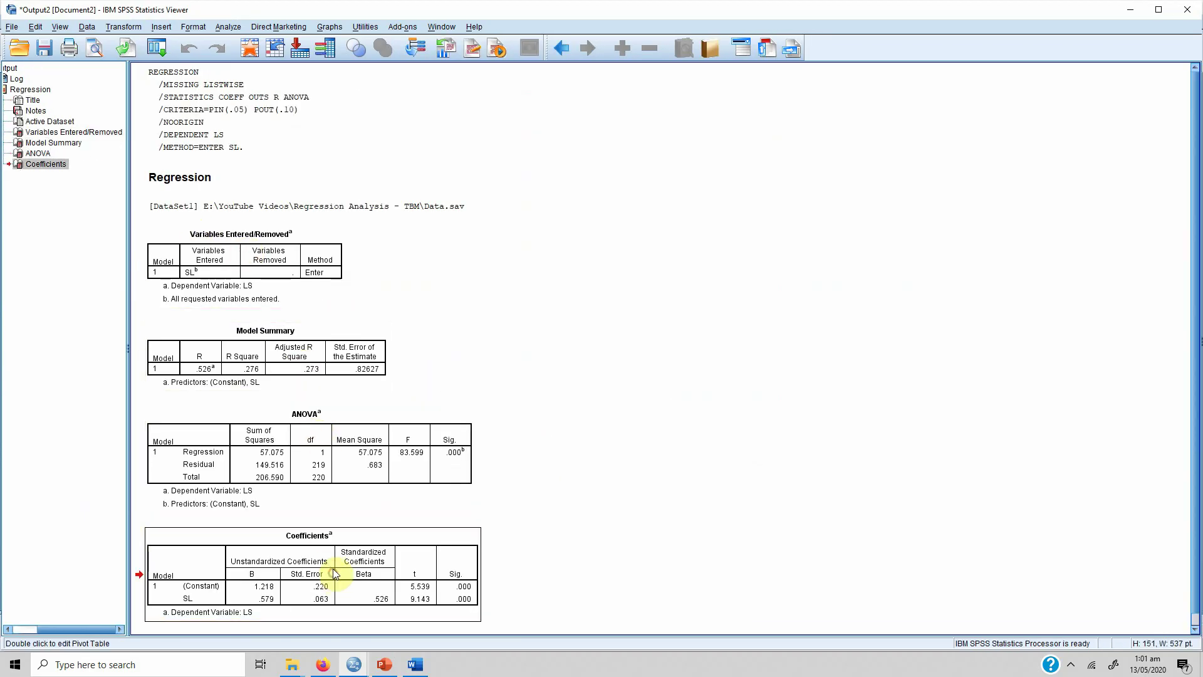
pyautogui.click(279, 280)
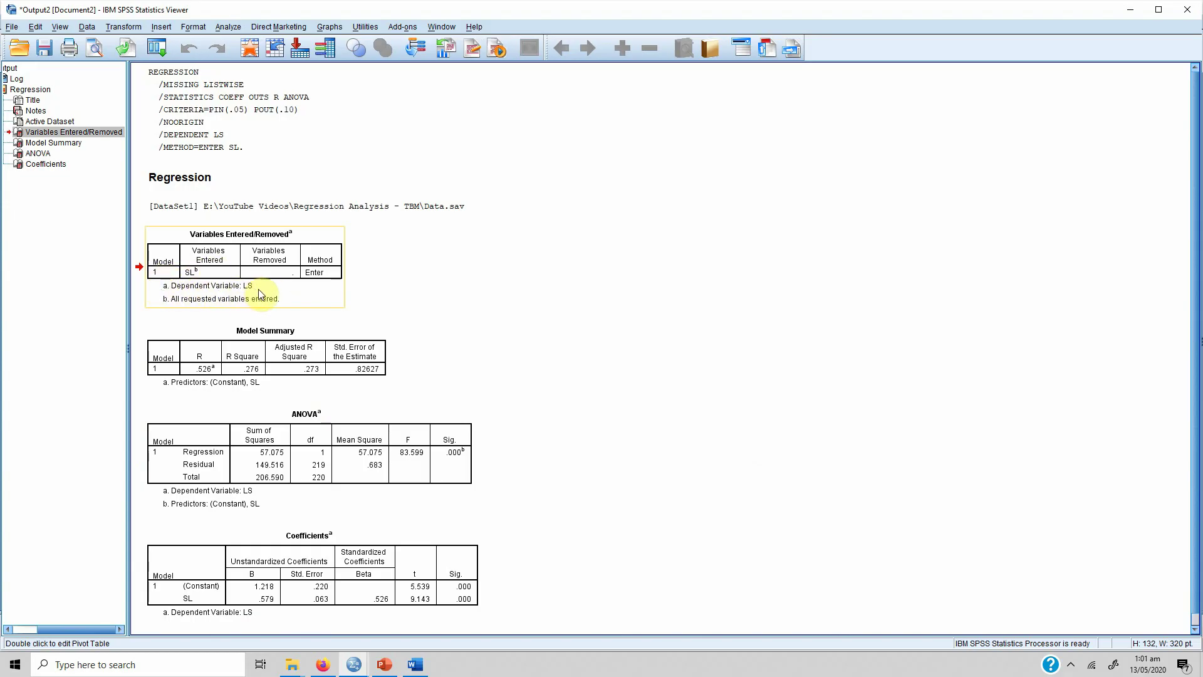
pyautogui.click(319, 332)
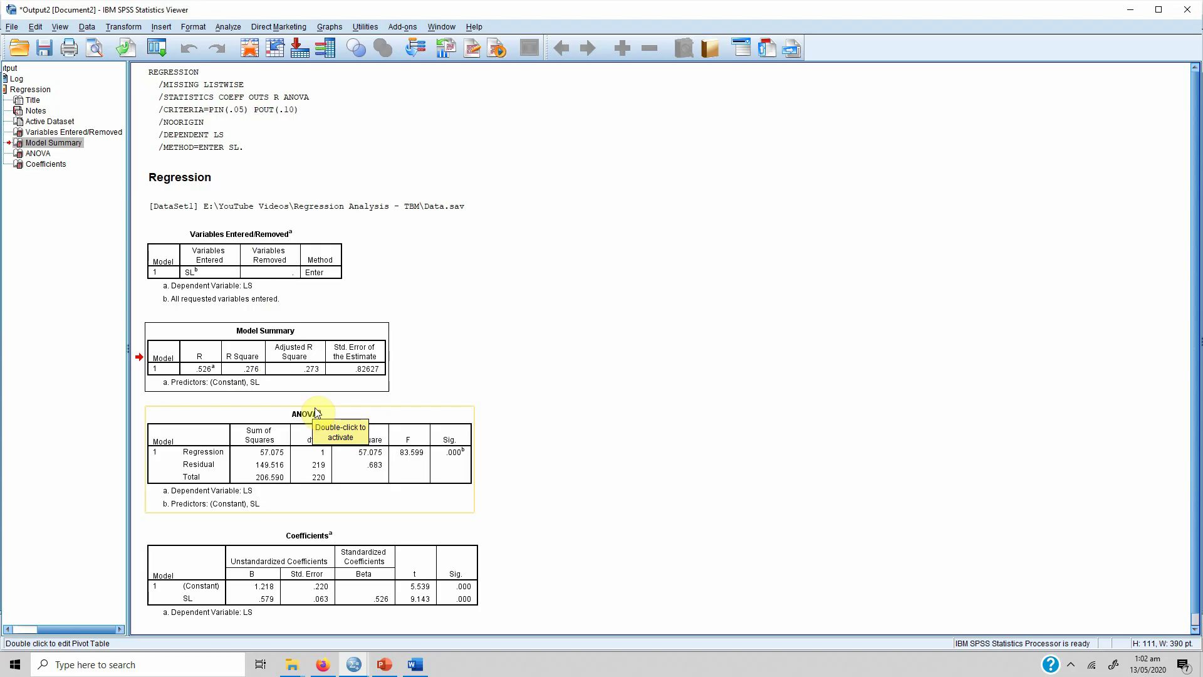
pyautogui.click(417, 415)
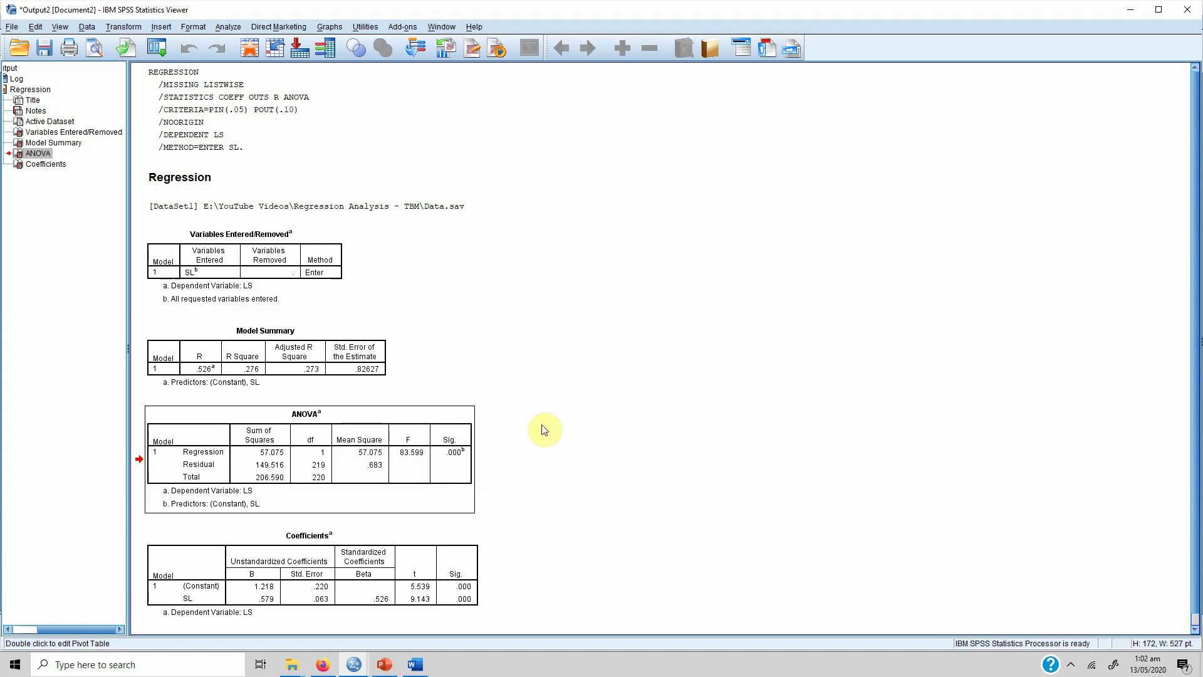
pyautogui.click(419, 475)
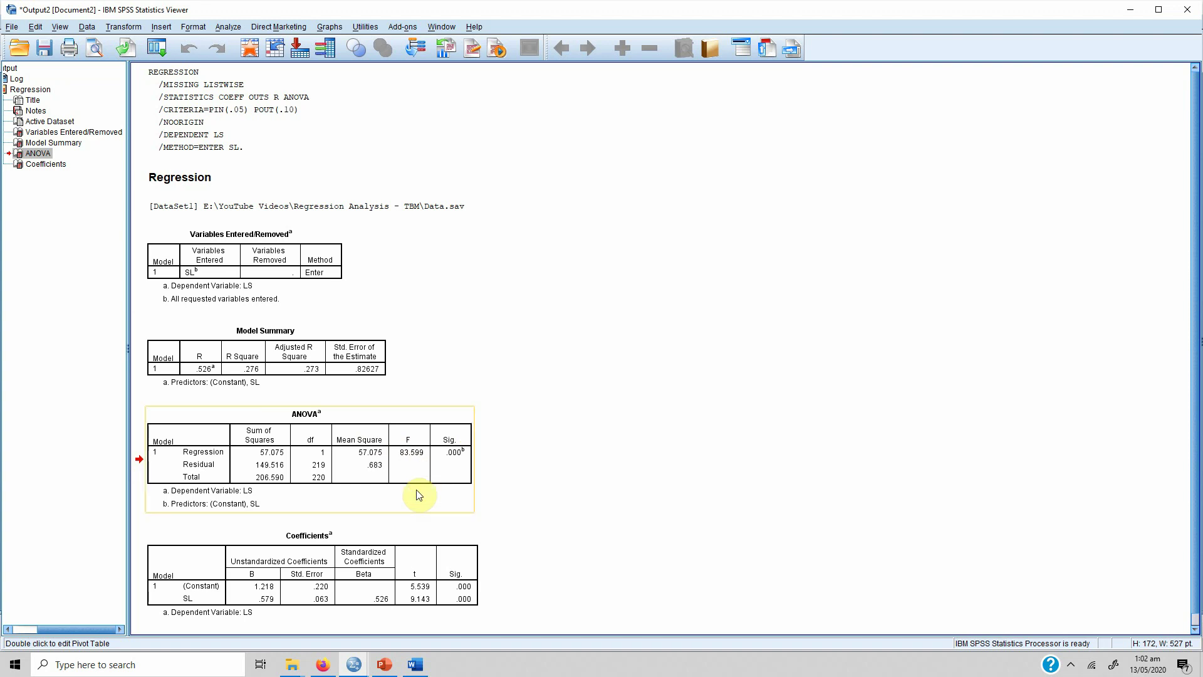
pyautogui.click(418, 573)
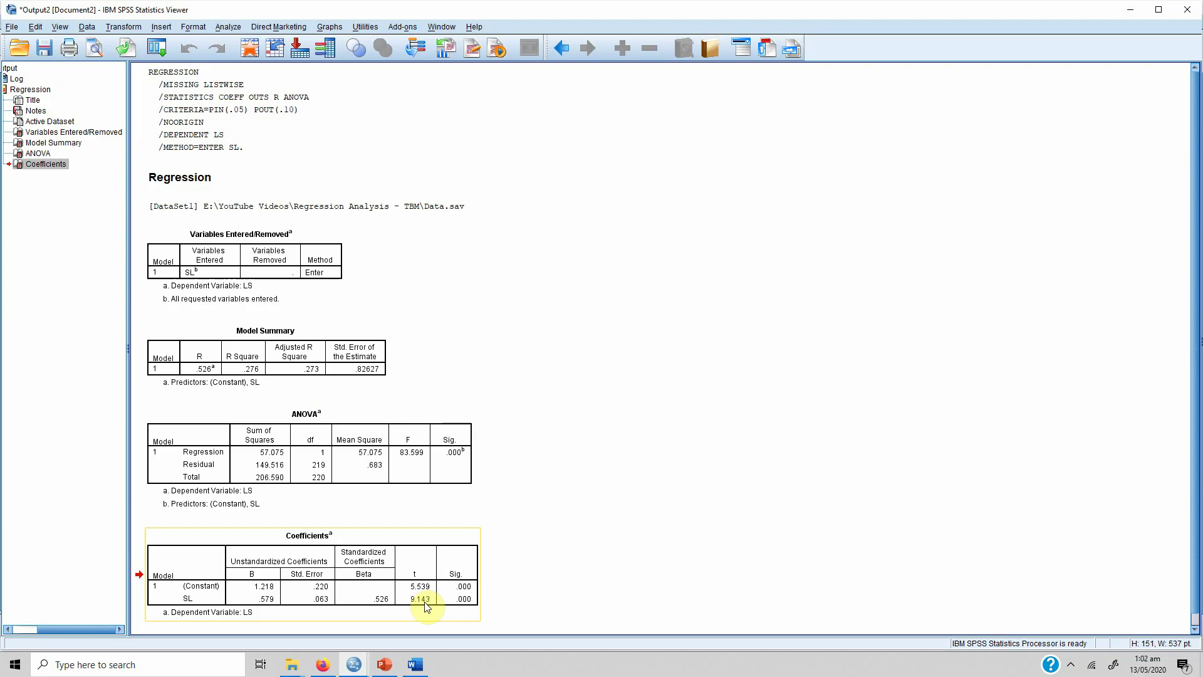
# Step: Switch to the Reporting Regression document in Word and review its problem statement, hypothesis H1 and fill-in results paragraph
pyautogui.click(420, 666)
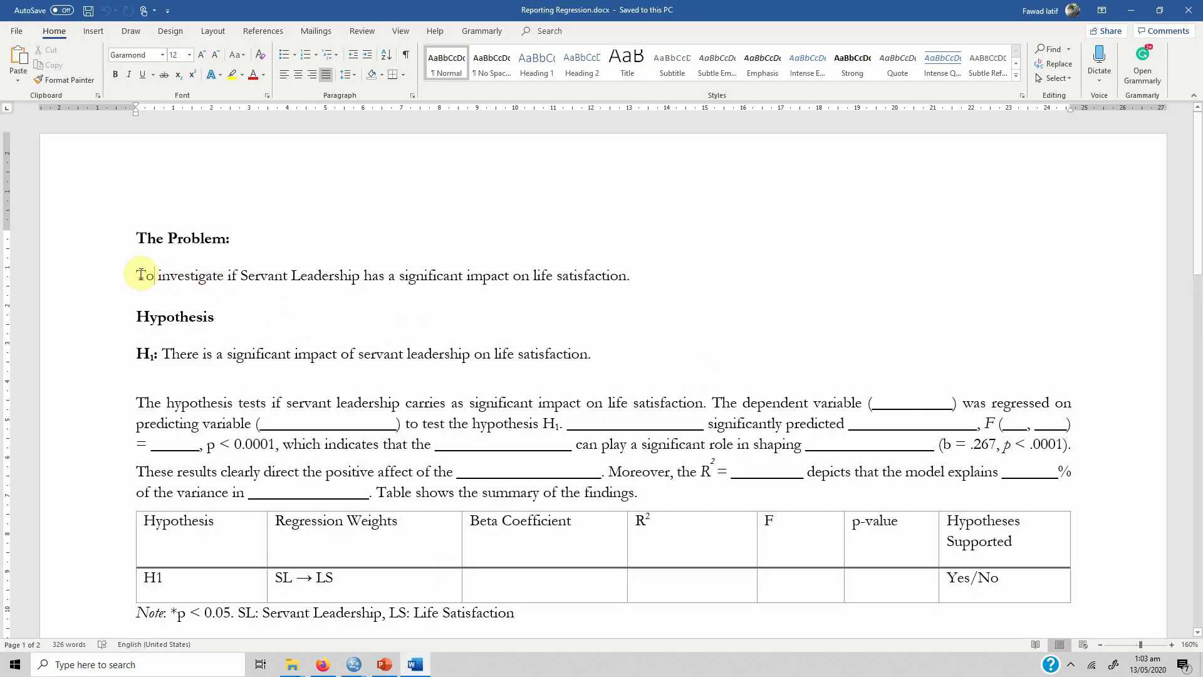
pyautogui.moveTo(137, 274); pyautogui.dragTo(624, 280)
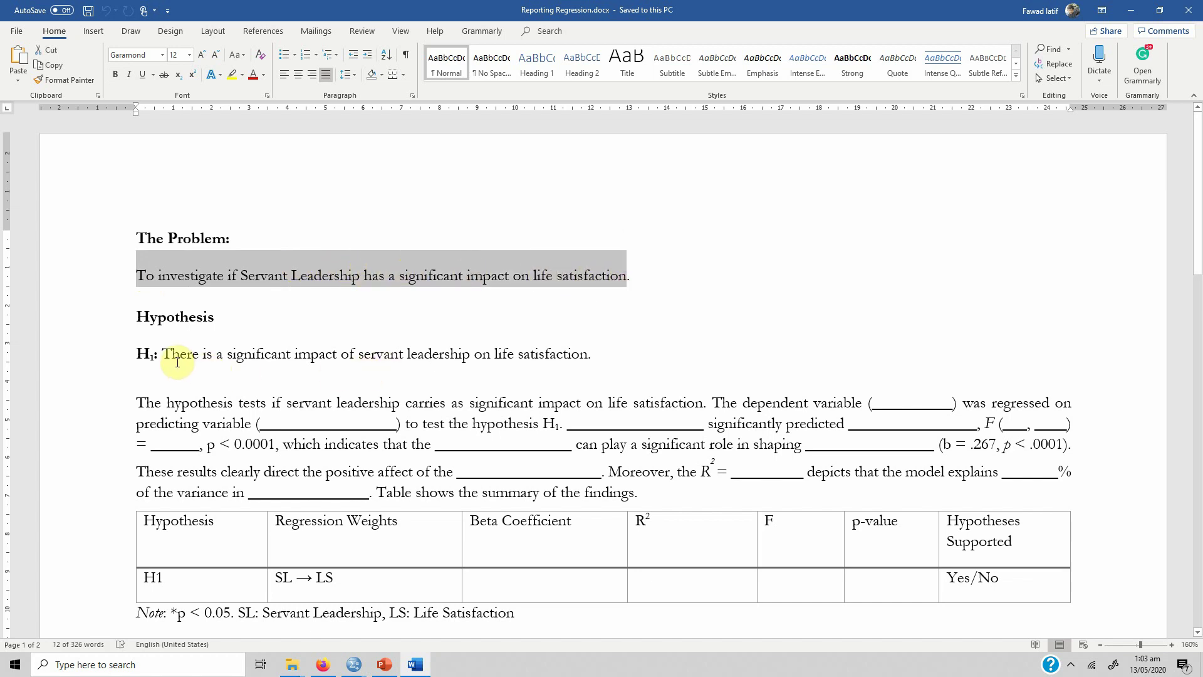
pyautogui.click(143, 354)
pyautogui.moveTo(138, 354); pyautogui.dragTo(580, 344)
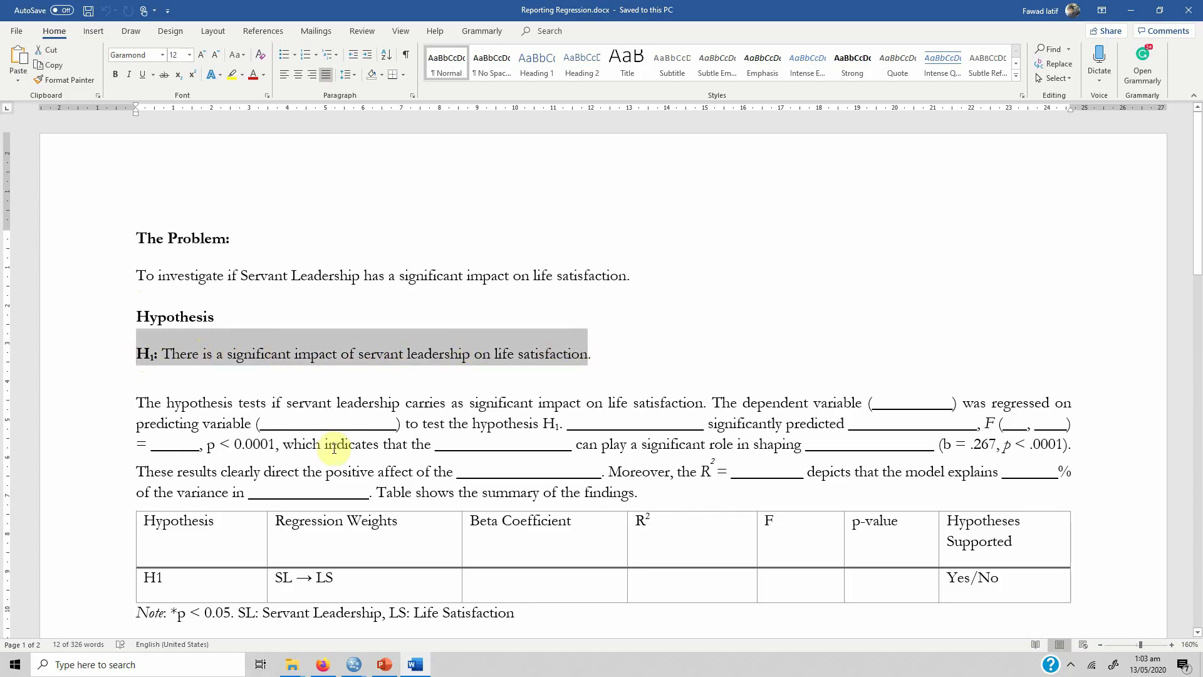
pyautogui.moveTo(133, 399); pyautogui.dragTo(655, 492)
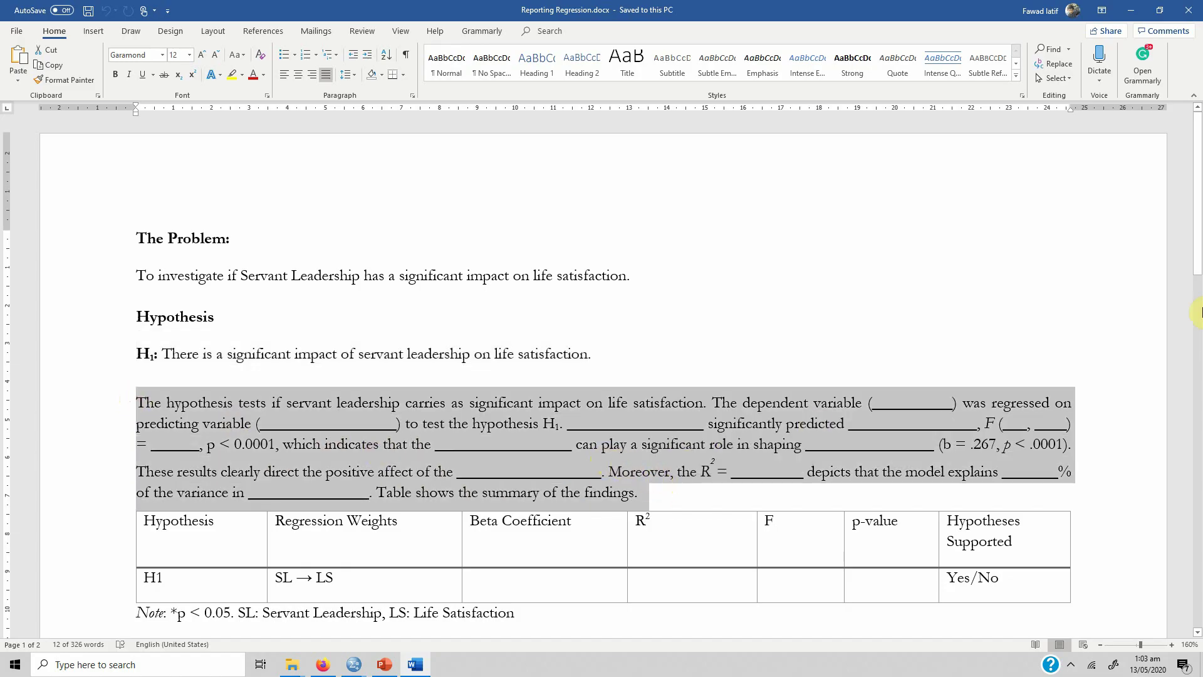
pyautogui.scroll(-1, 1199, 253)
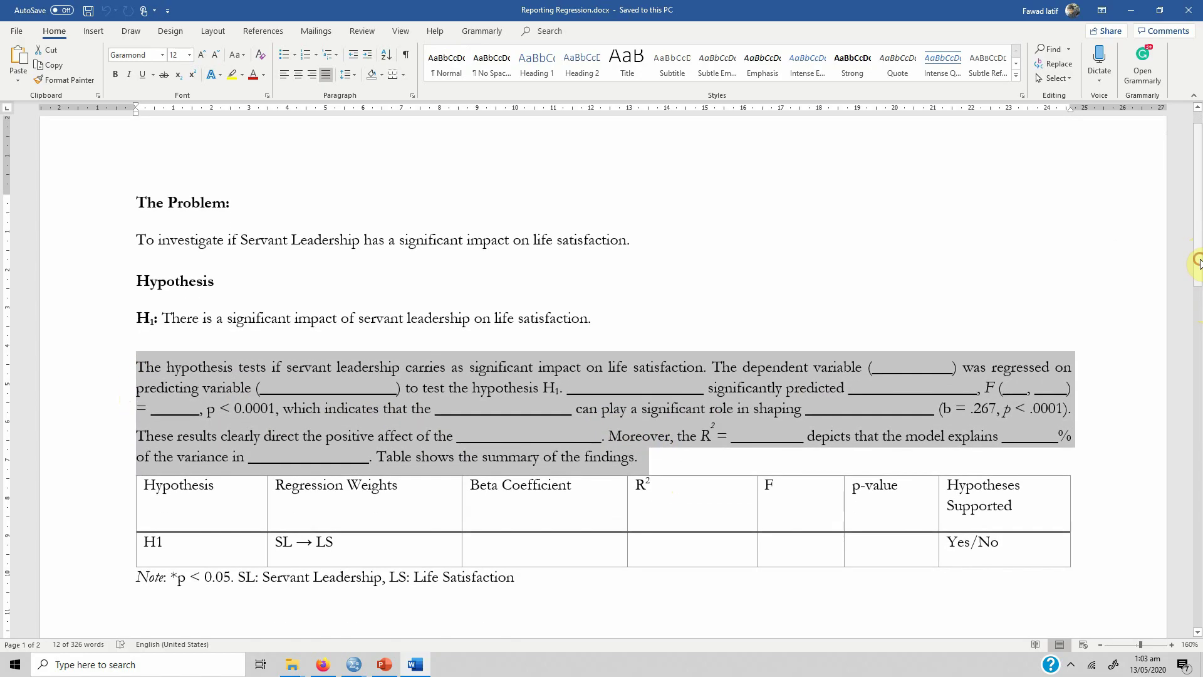
pyautogui.click(188, 361)
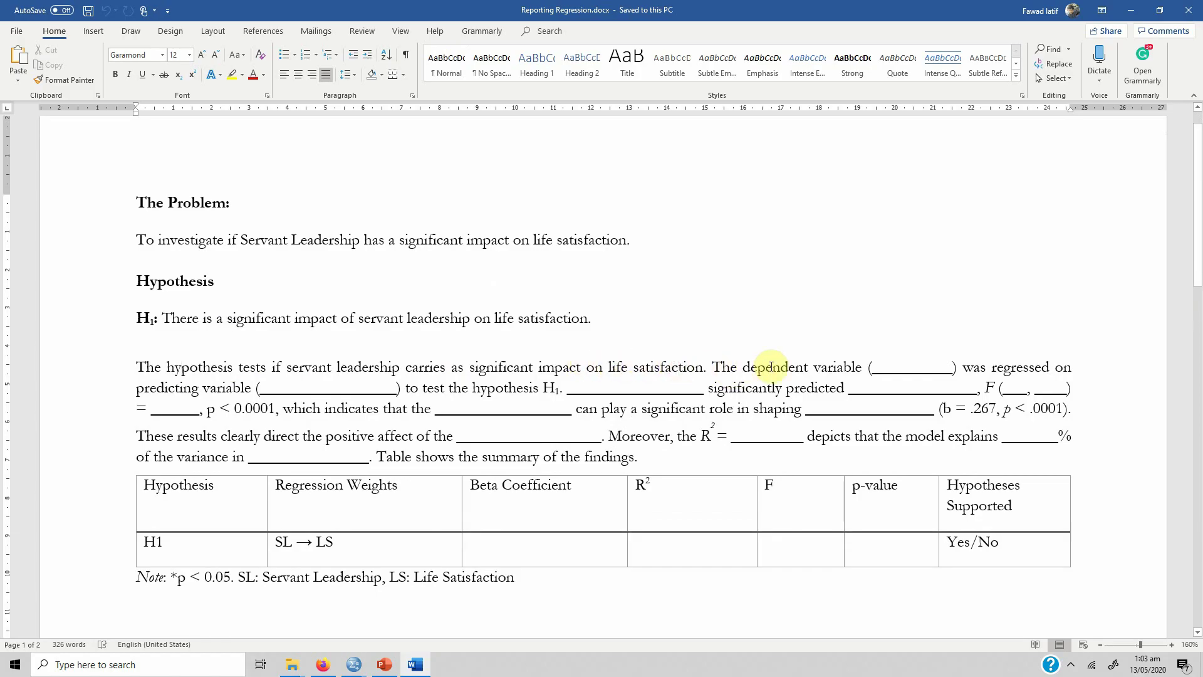
# Step: Replace the bracketed blank after "The dependent variable" with LS
pyautogui.click(872, 367)
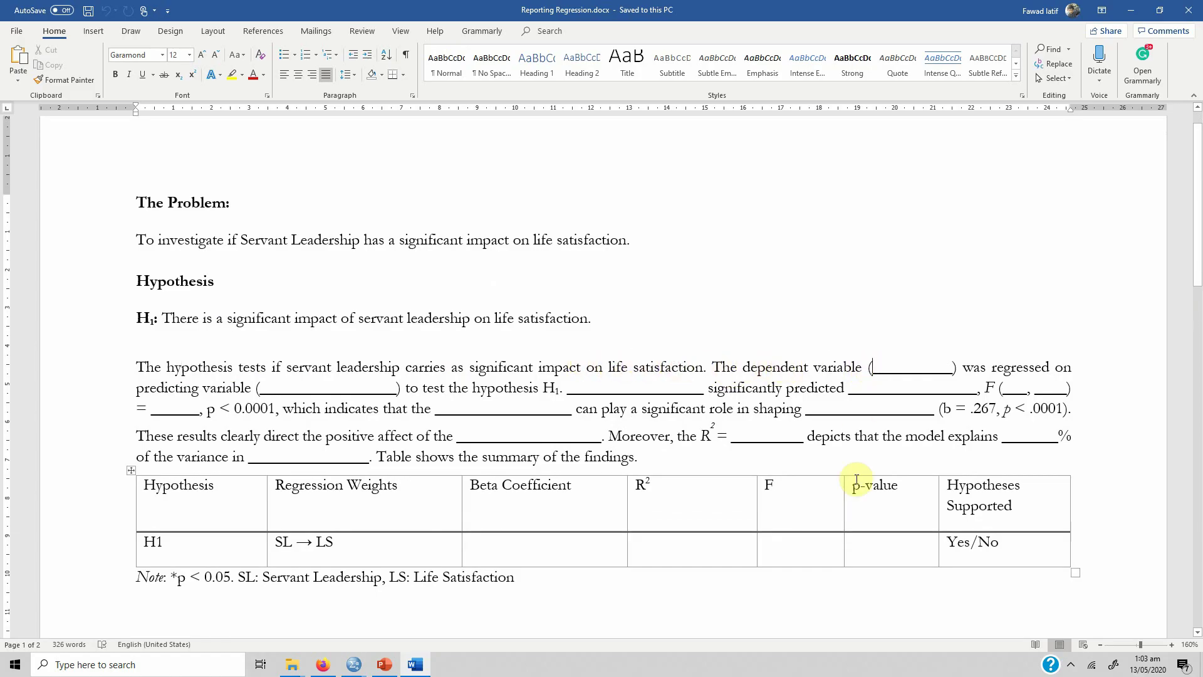
pyautogui.hotkey('shift', 'Right')
pyautogui.hotkey('shift', 'Right')
pyautogui.hotkey('shift', 'Right')
pyautogui.hotkey('shift', 'Right')
pyautogui.hotkey('shift', 'Right')
pyautogui.hotkey('shift', 'Right')
pyautogui.hotkey('shift', 'Right')
pyautogui.hotkey('shift', 'Right')
pyautogui.hotkey('shift', 'Right')
pyautogui.hotkey('shift', 'Right')
pyautogui.hotkey('shift', 'Right')
pyautogui.hotkey('shift', 'Right')
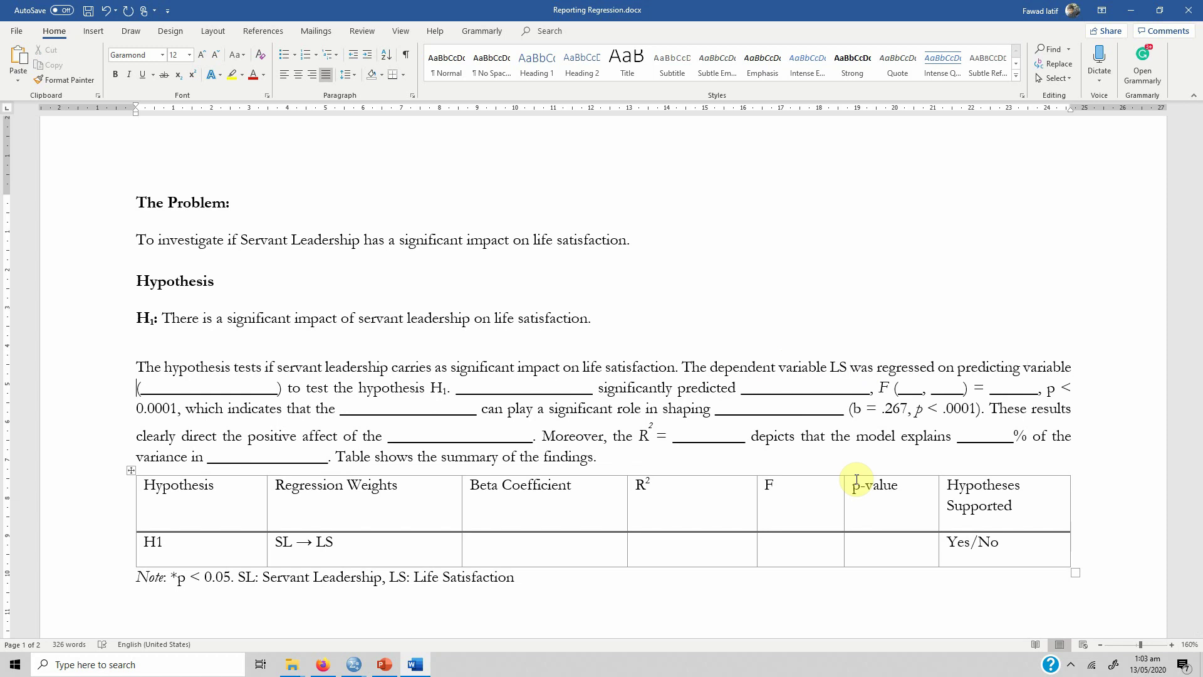
# Step: Replace the bracketed blank after "predicting variable" with SL
pyautogui.hotkey('shift', 'Right')
pyautogui.hotkey('shift', 'Right')
pyautogui.hotkey('shift', 'Right')
pyautogui.hotkey('shift', 'Right')
pyautogui.hotkey('shift', 'Right')
pyautogui.hotkey('shift', 'Right')
pyautogui.hotkey('shift', 'Right')
pyautogui.hotkey('shift', 'Right')
pyautogui.hotkey('shift', 'Right')
pyautogui.hotkey('shift', 'Right')
pyautogui.hotkey('shift', 'Right')
pyautogui.hotkey('shift', 'Right')
pyautogui.hotkey('shift', 'Right')
pyautogui.hotkey('shift', 'Right')
pyautogui.hotkey('shift', 'Right')
pyautogui.hotkey('shift', 'Right')
pyautogui.hotkey('shift', 'Right')
pyautogui.hotkey('shift', 'Right')
pyautogui.hotkey('shift', 'Right')
pyautogui.hotkey('shift', 'Right')
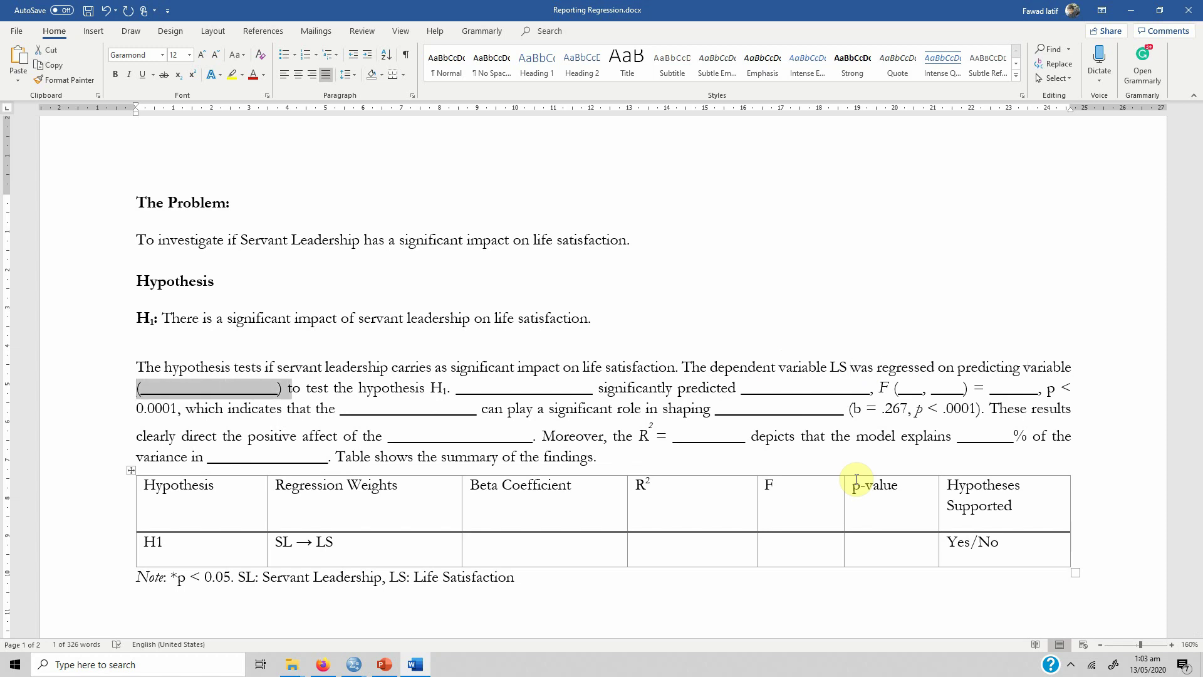
pyautogui.hotkey('shift', 'Left')
pyautogui.write('SL')
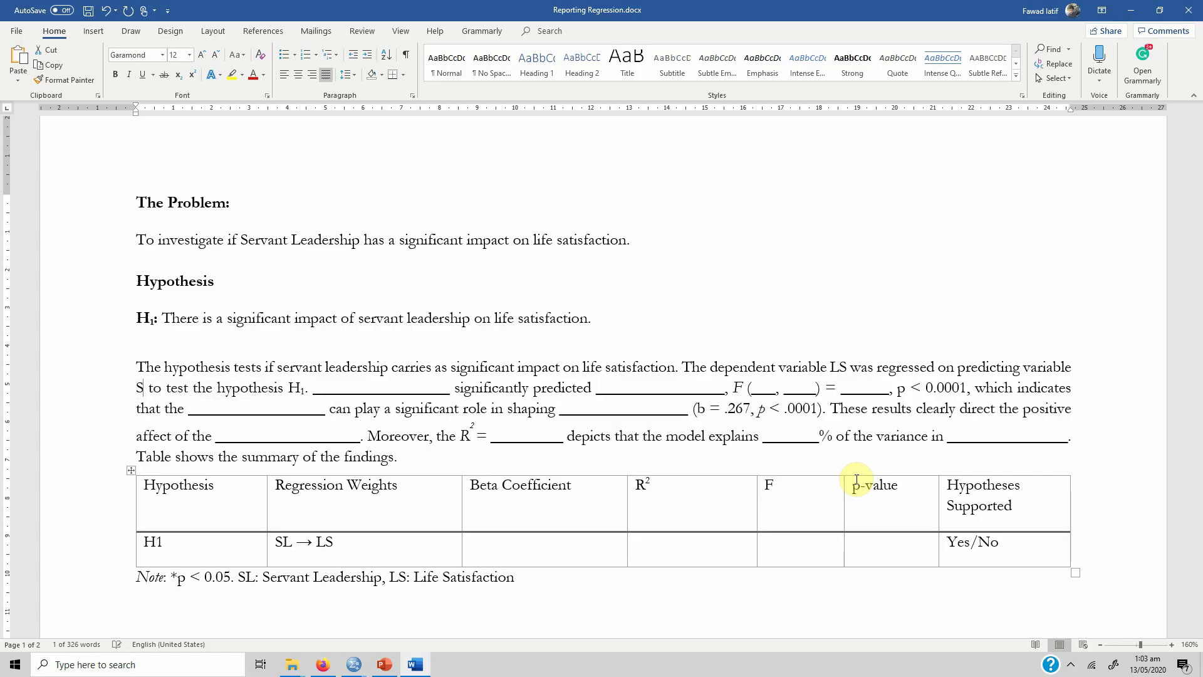
# Step: Replace the blank before "significantly predicted" in the results paragraph with SL
pyautogui.press('Right')
pyautogui.press('Right')
pyautogui.press('Right')
pyautogui.press('Right')
pyautogui.press('Right')
pyautogui.press('Right')
pyautogui.press('Right')
pyautogui.press('Right')
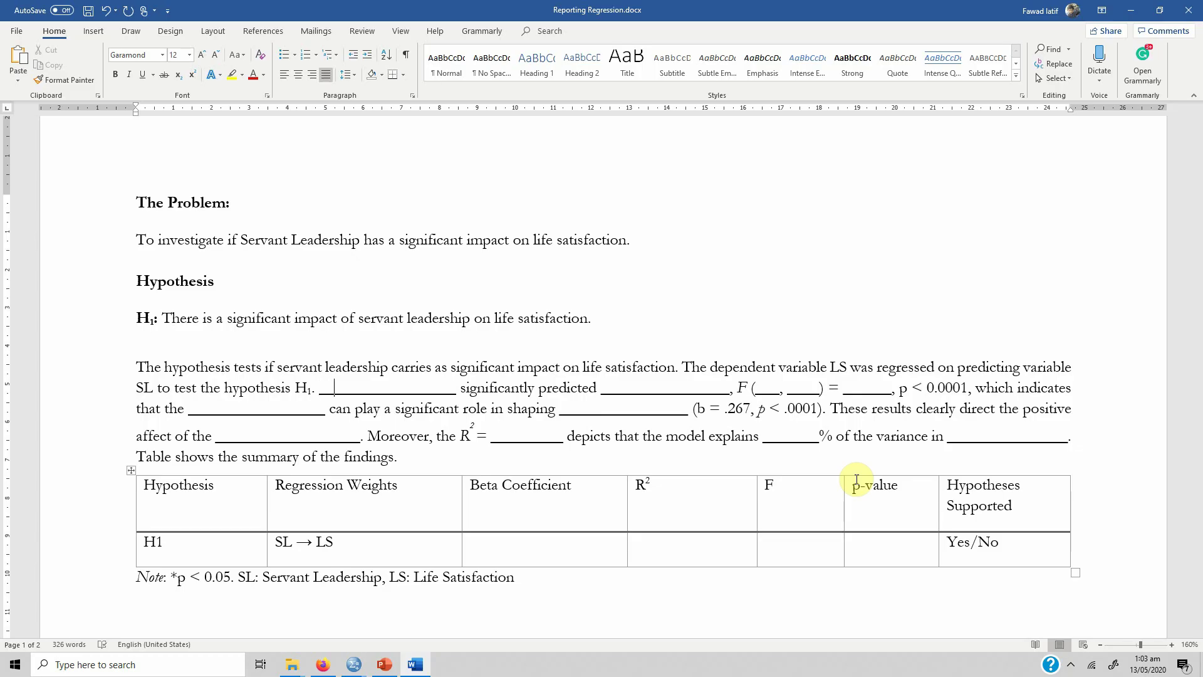
pyautogui.press('Left')
pyautogui.press('Left')
pyautogui.press('Left')
pyautogui.press('Left')
pyautogui.press('Left')
pyautogui.press('Left')
pyautogui.press('Left')
pyautogui.press('Left')
pyautogui.press('Left')
pyautogui.press('Left')
pyautogui.write('SL')
pyautogui.hotkey('shift', 'Right')
pyautogui.hotkey('shift', 'Right')
pyautogui.hotkey('shift', 'Right')
pyautogui.hotkey('shift', 'Right')
pyautogui.hotkey('shift', 'Right')
pyautogui.hotkey('shift', 'Right')
pyautogui.hotkey('shift', 'Right')
pyautogui.hotkey('shift', 'Right')
pyautogui.hotkey('shift', 'Right')
pyautogui.hotkey('shift', 'Right')
pyautogui.hotkey('shift', 'Right')
pyautogui.hotkey('shift', 'Right')
pyautogui.hotkey('shift', 'Right')
pyautogui.hotkey('shift', 'Right')
pyautogui.hotkey('shift', 'Right')
pyautogui.hotkey('shift', 'Right')
pyautogui.hotkey('shift', 'Right')
pyautogui.hotkey('shift', 'Left')
pyautogui.hotkey('shift', 'Left')
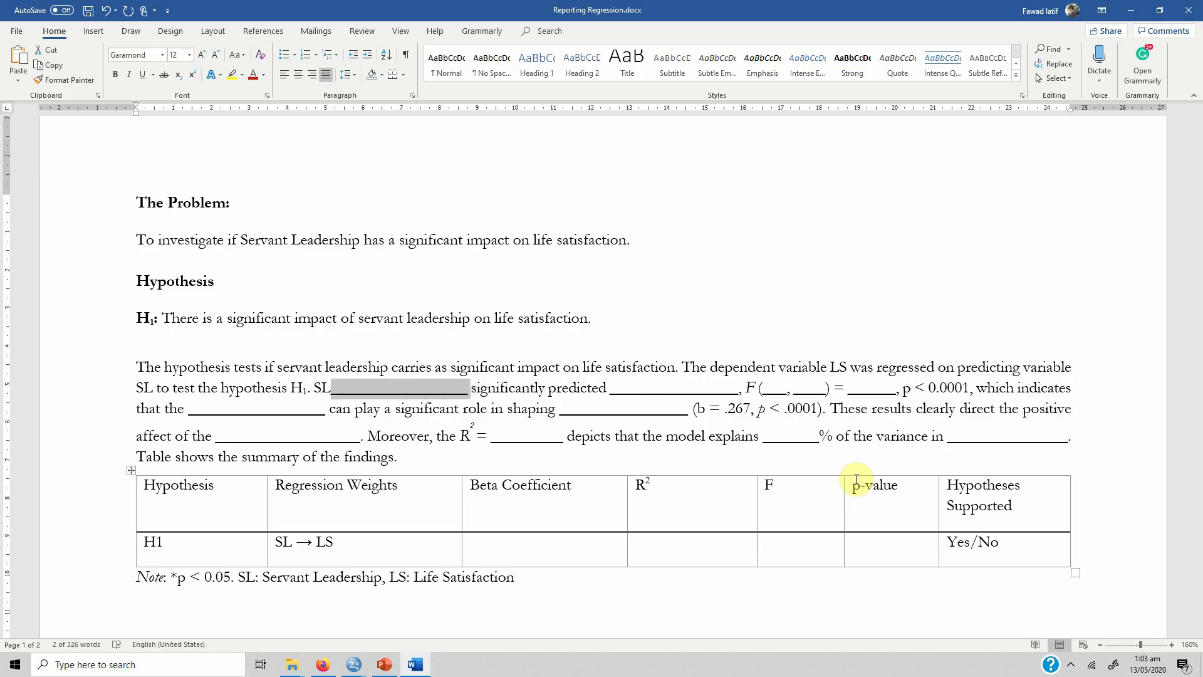
pyautogui.press('BackSpace')
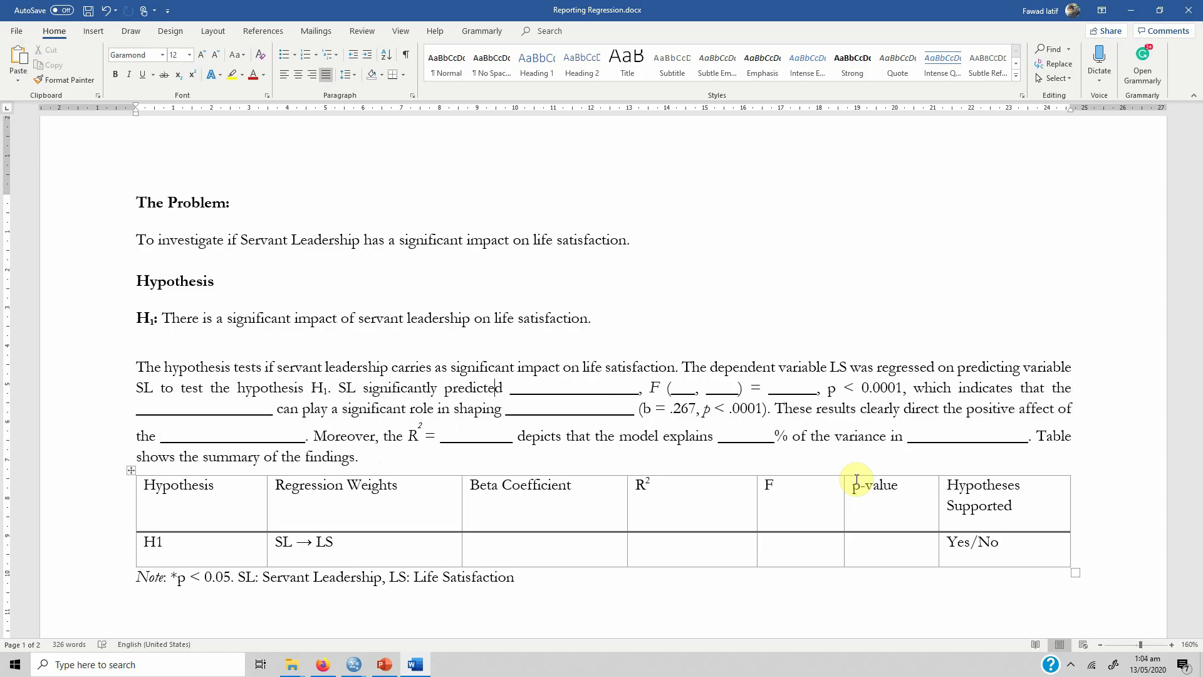
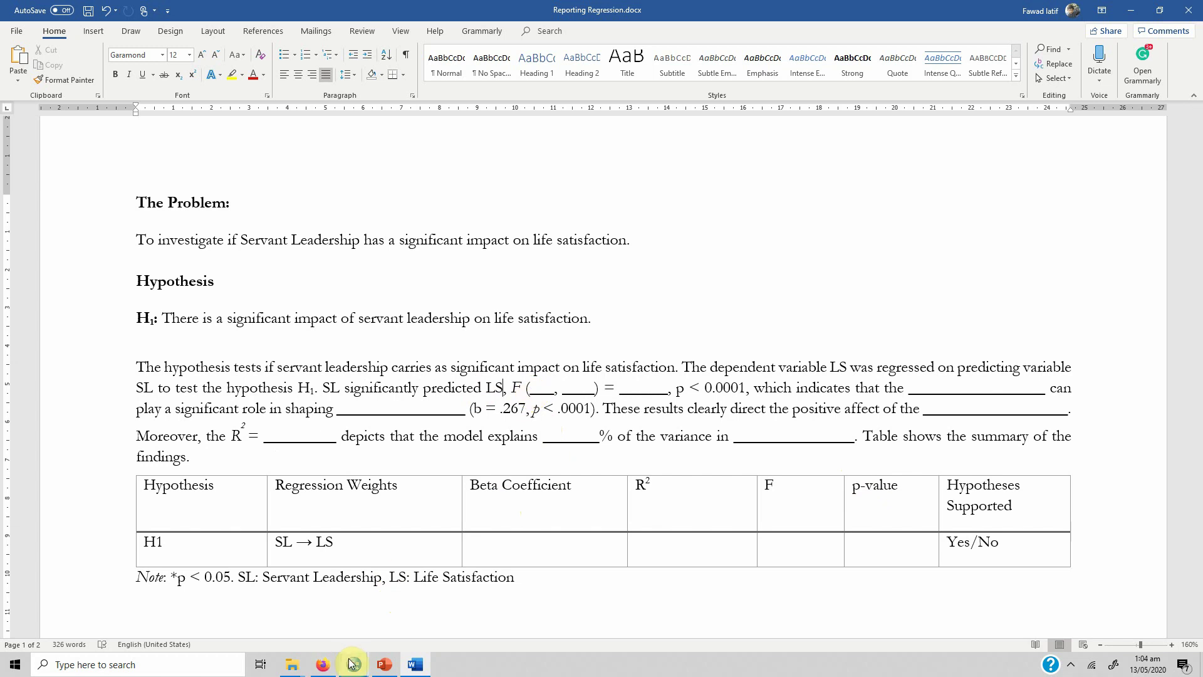
# Step: Check the ANOVA degrees of freedom in the SPSS output and fill the F parentheses in the Word paragraph with 1, 219
pyautogui.moveTo(354, 665)
pyautogui.click(389, 623)
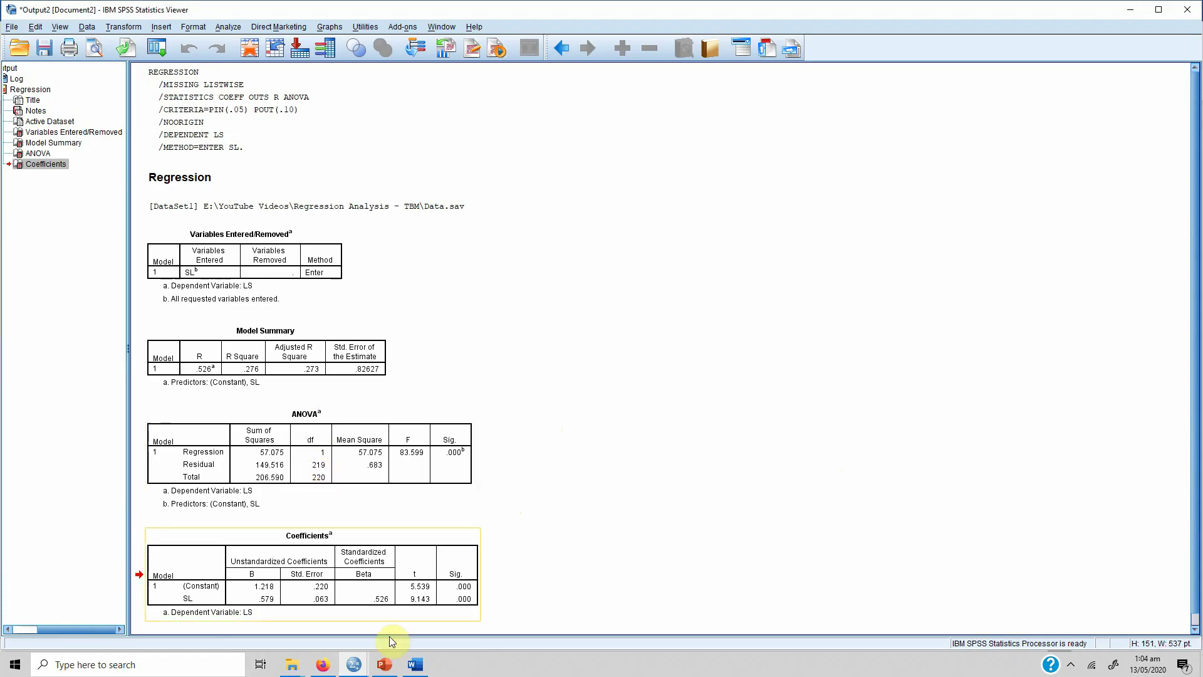
pyautogui.moveTo(417, 664)
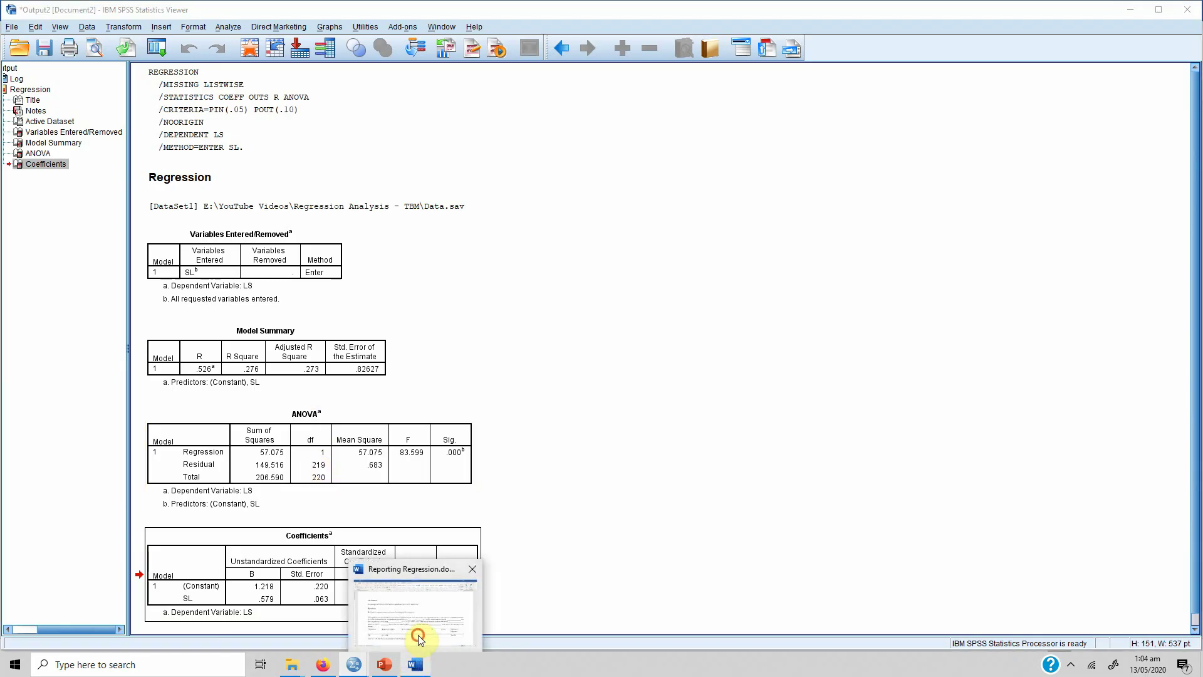
pyautogui.click(419, 635)
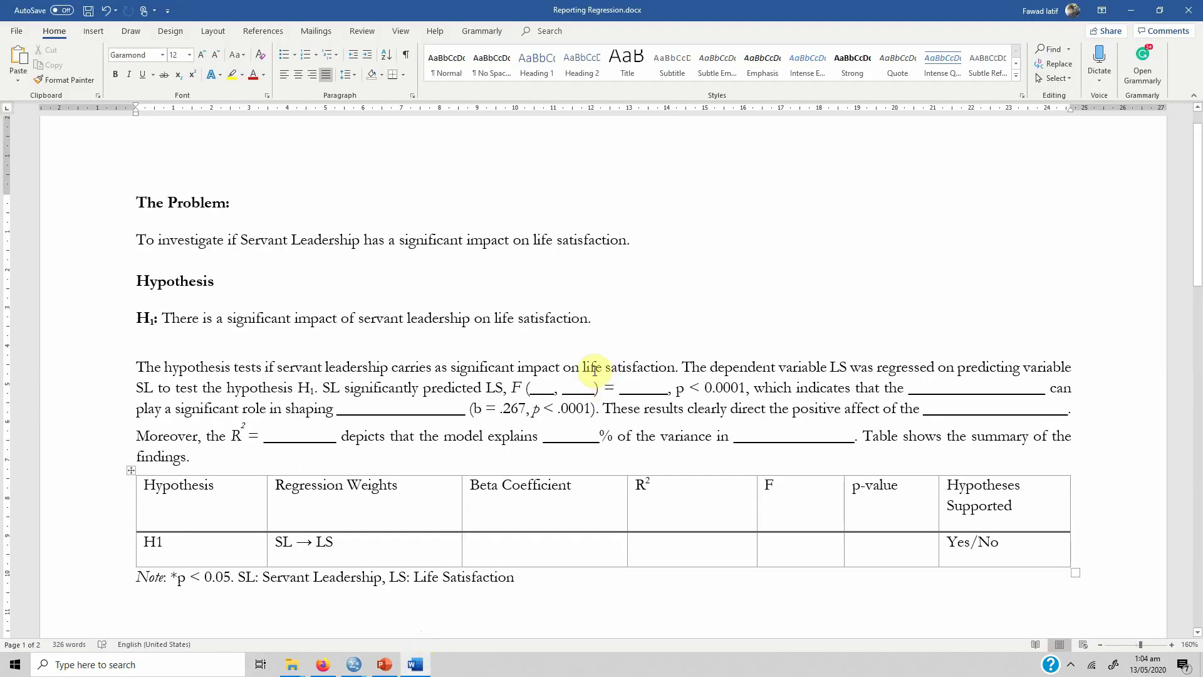
pyautogui.doubleClick(536, 387)
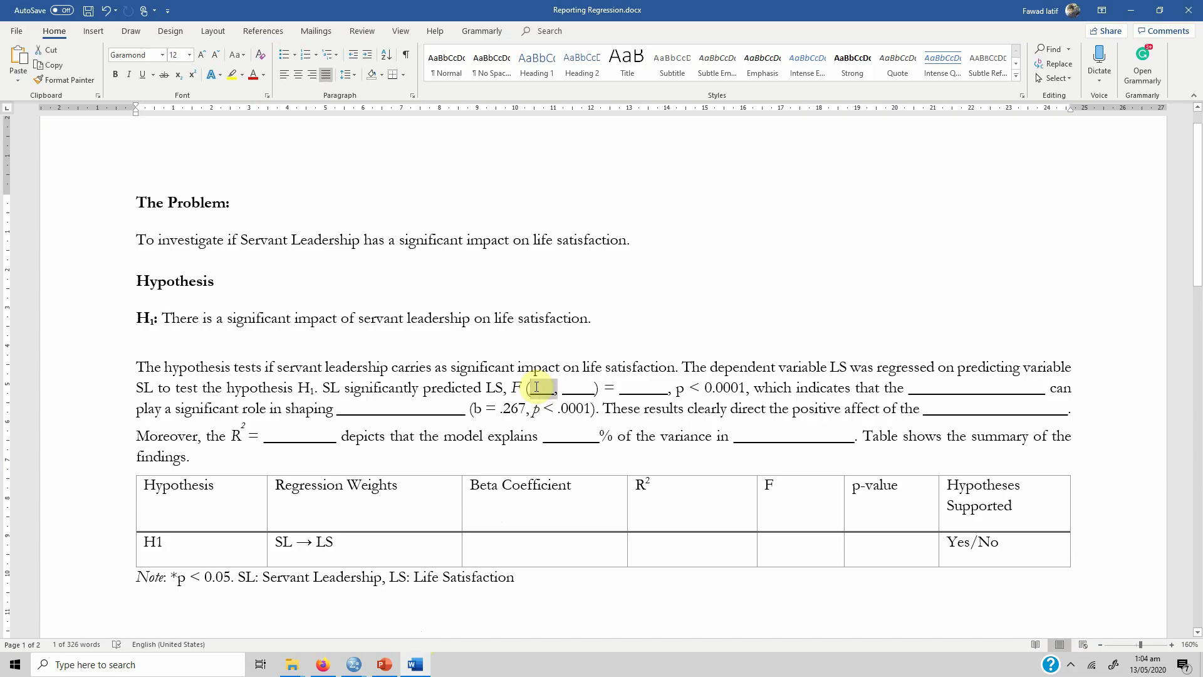
pyautogui.write('1')
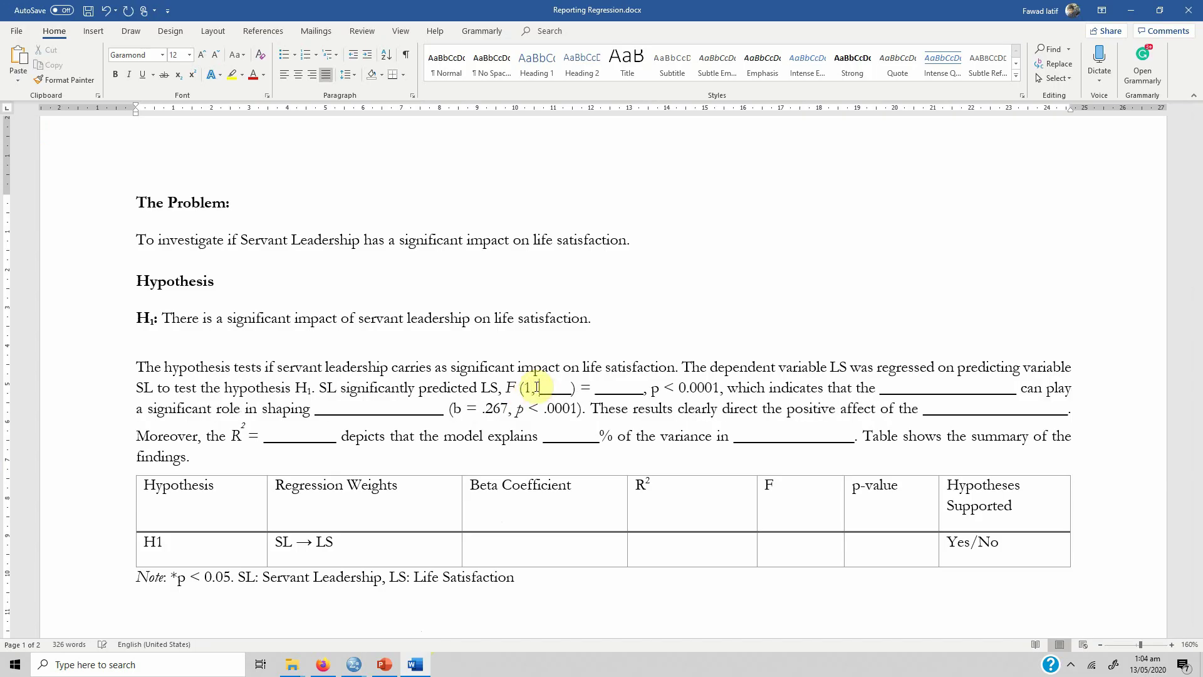
pyautogui.hotkey('shift', 'Right')
pyautogui.hotkey('shift', 'Right')
pyautogui.hotkey('shift', 'Right')
pyautogui.hotkey('shift', 'Right')
pyautogui.write('2019')
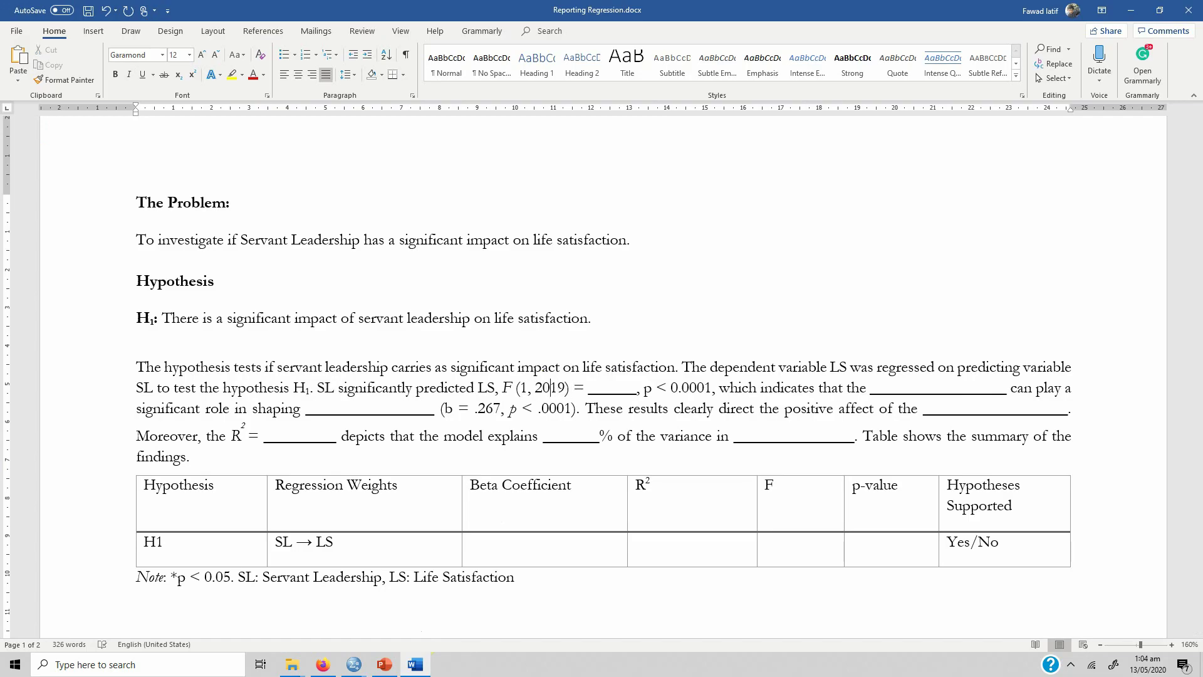
pyautogui.press('BackSpace')
# Step: Look up the F value in the SPSS ANOVA table, fill its blank in Word with 83.599 and change the following p-value to p < 0.001
pyautogui.press('Right')
pyautogui.press('Right')
pyautogui.press('Right')
pyautogui.press('Right')
pyautogui.hotkey('shift', 'Right')
pyautogui.hotkey('shift', 'Right')
pyautogui.hotkey('shift', 'Right')
pyautogui.hotkey('shift', 'Right')
pyautogui.hotkey('shift', 'Right')
pyautogui.hotkey('shift', 'Right')
pyautogui.hotkey('shift', 'Right')
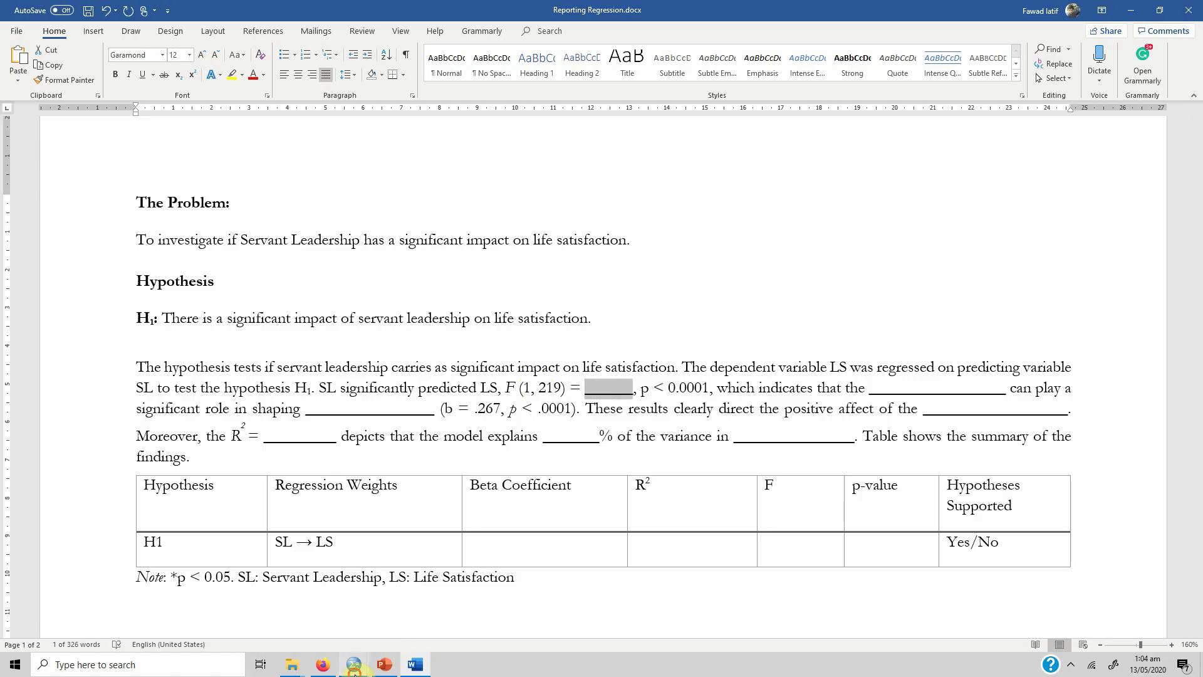
pyautogui.moveTo(354, 664)
pyautogui.click(434, 611)
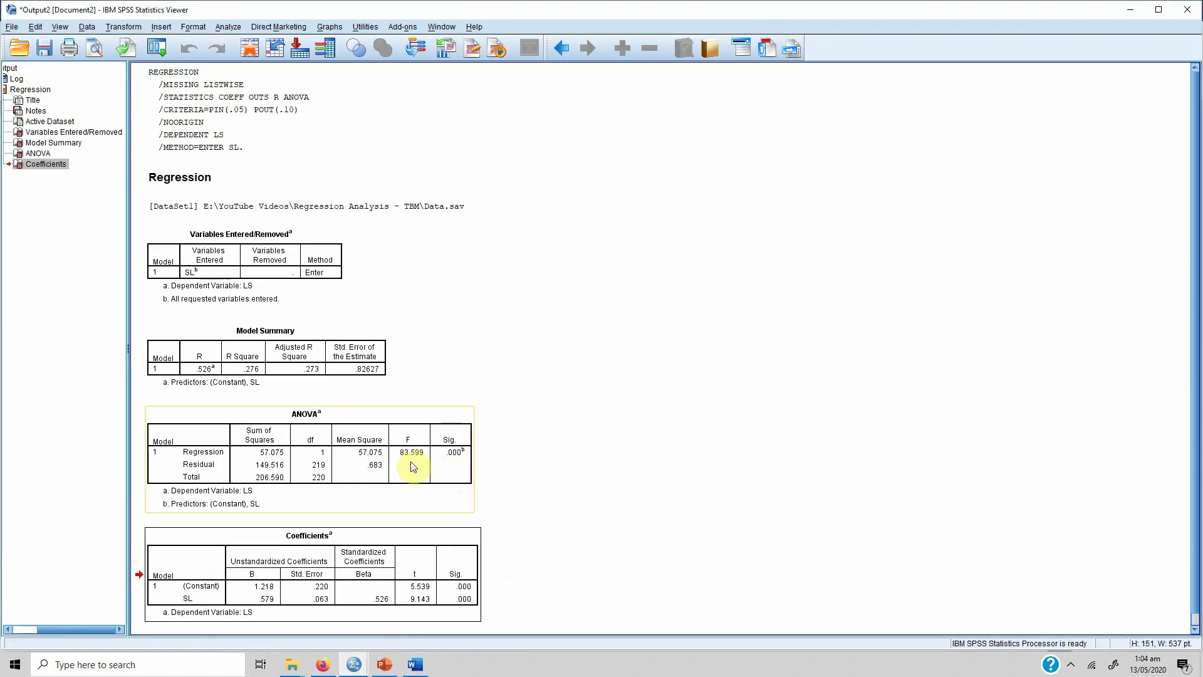
pyautogui.click(415, 665)
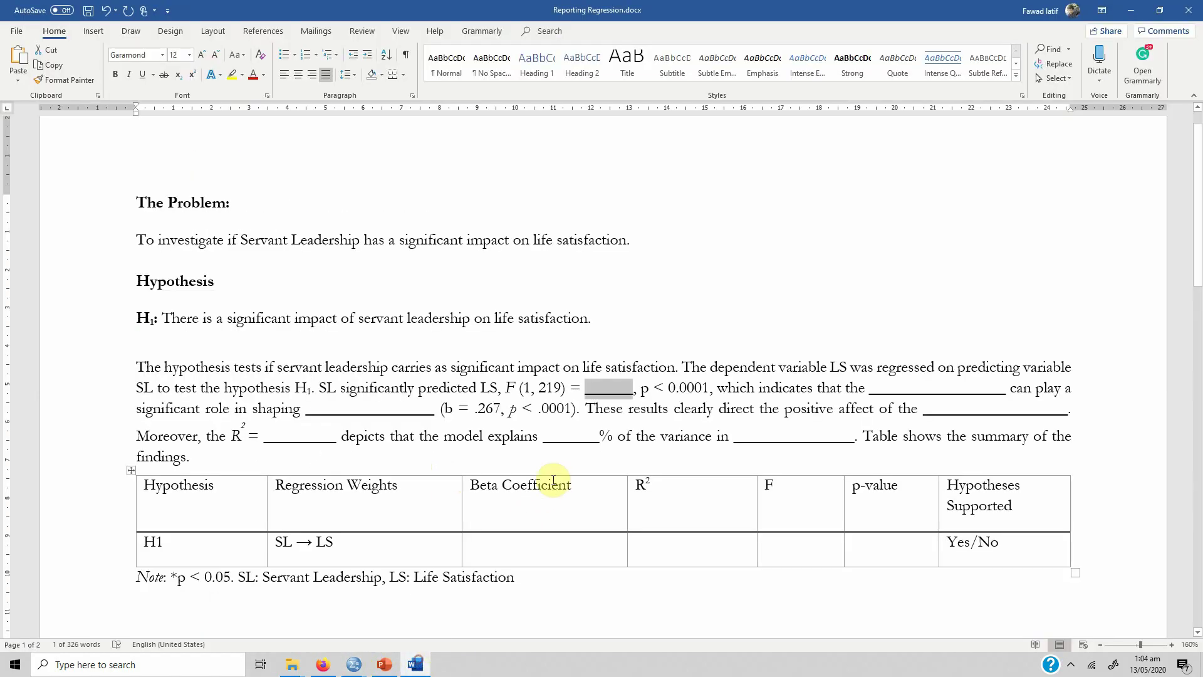
pyautogui.write('83.599')
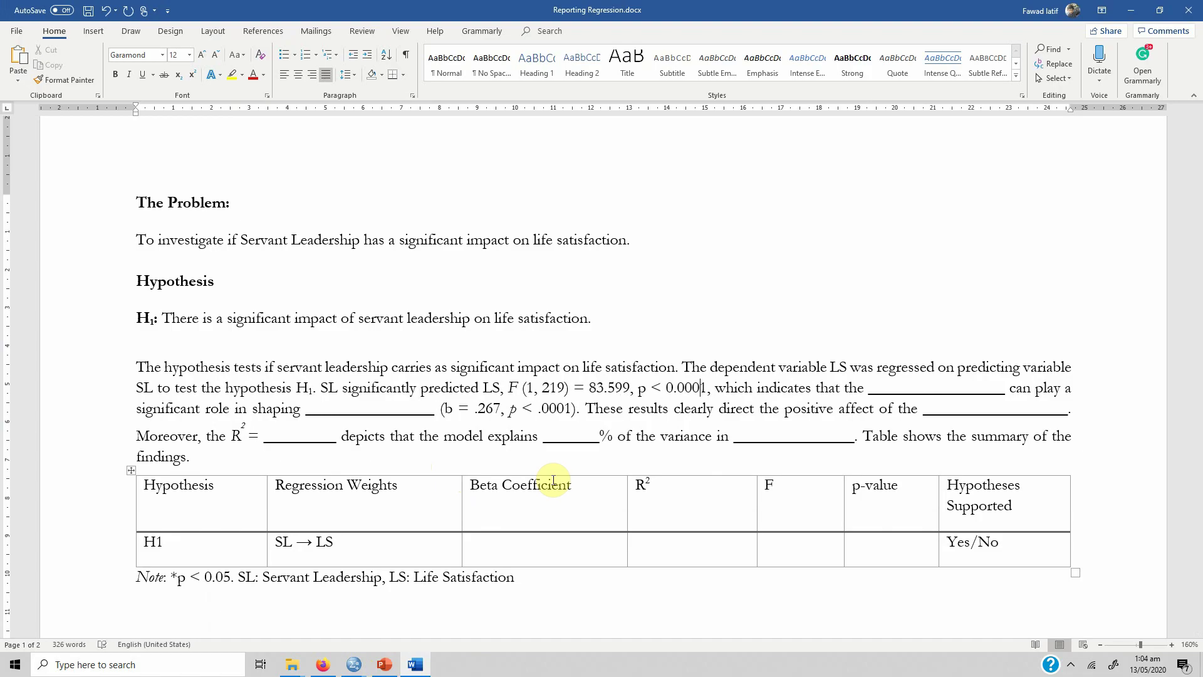
pyautogui.press('BackSpace')
pyautogui.press('Right')
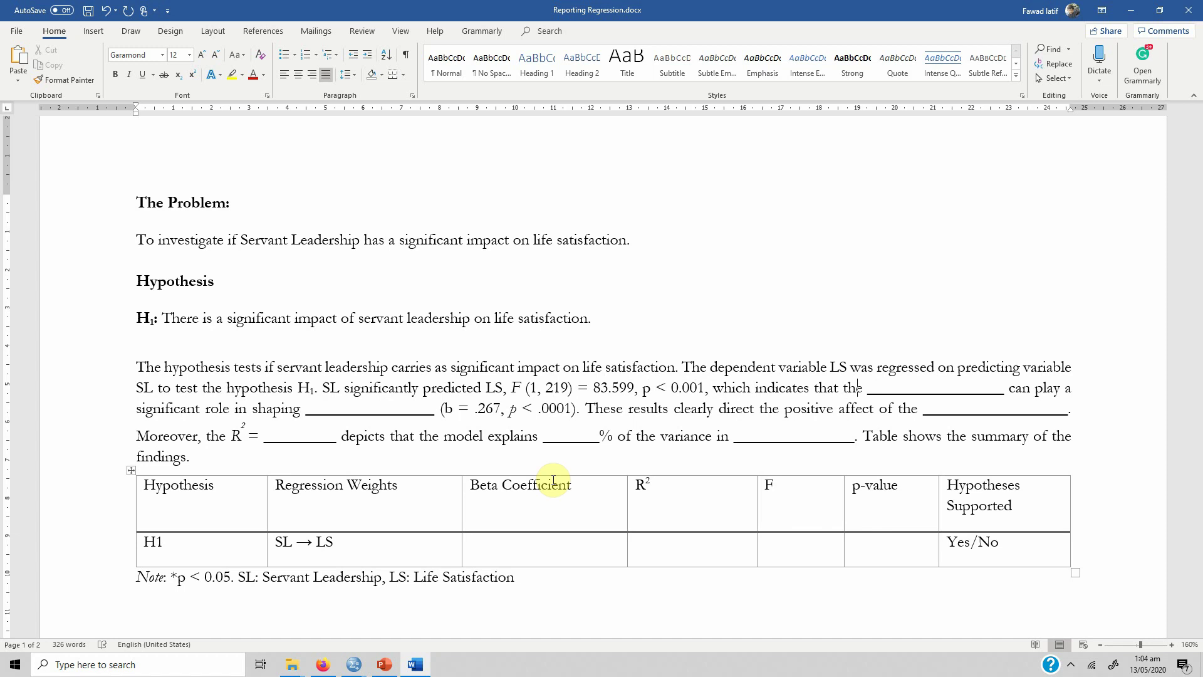
# Step: Replace the blank after "which indicates that the" with SL
pyautogui.write('SL')
pyautogui.hotkey('shift', 'Right')
pyautogui.hotkey('shift', 'Right')
pyautogui.hotkey('shift', 'Right')
pyautogui.hotkey('shift', 'Right')
pyautogui.hotkey('shift', 'Right')
pyautogui.hotkey('shift', 'Right')
pyautogui.hotkey('shift', 'Right')
pyautogui.hotkey('shift', 'Right')
pyautogui.hotkey('shift', 'Right')
pyautogui.hotkey('shift', 'Right')
pyautogui.hotkey('shift', 'Right')
pyautogui.hotkey('shift', 'Right')
pyautogui.hotkey('shift', 'Right')
pyautogui.hotkey('shift', 'Right')
pyautogui.hotkey('shift', 'Right')
pyautogui.hotkey('shift', 'Right')
pyautogui.hotkey('shift', 'Right')
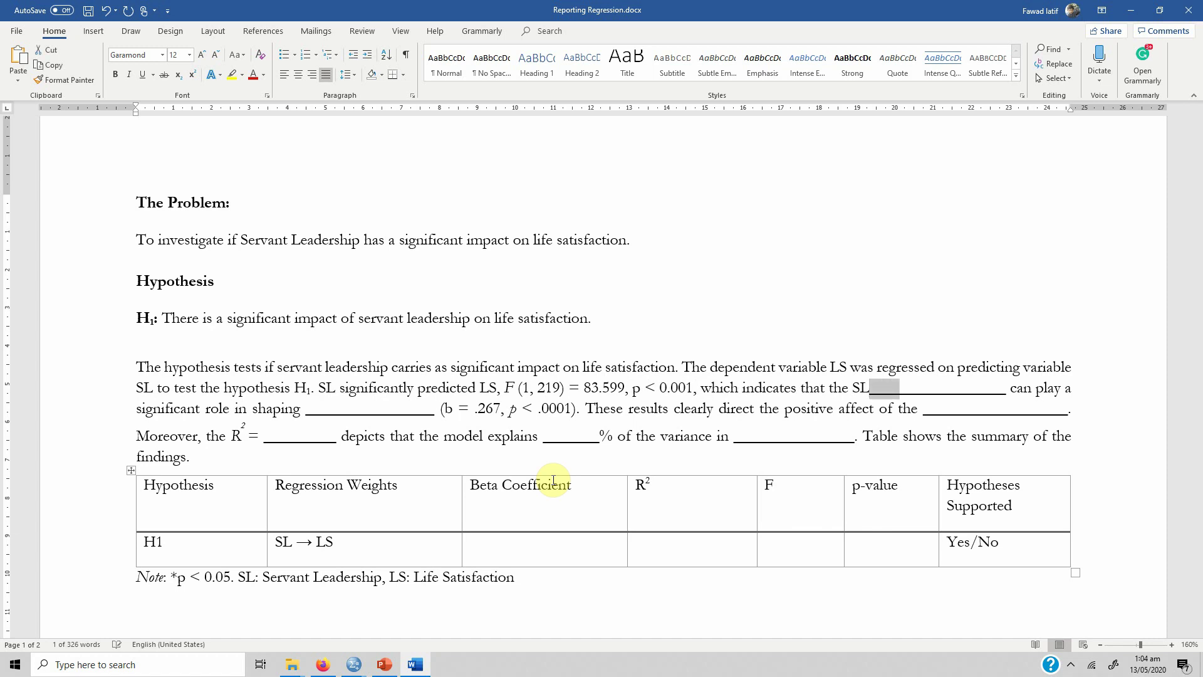
pyautogui.press('BackSpace')
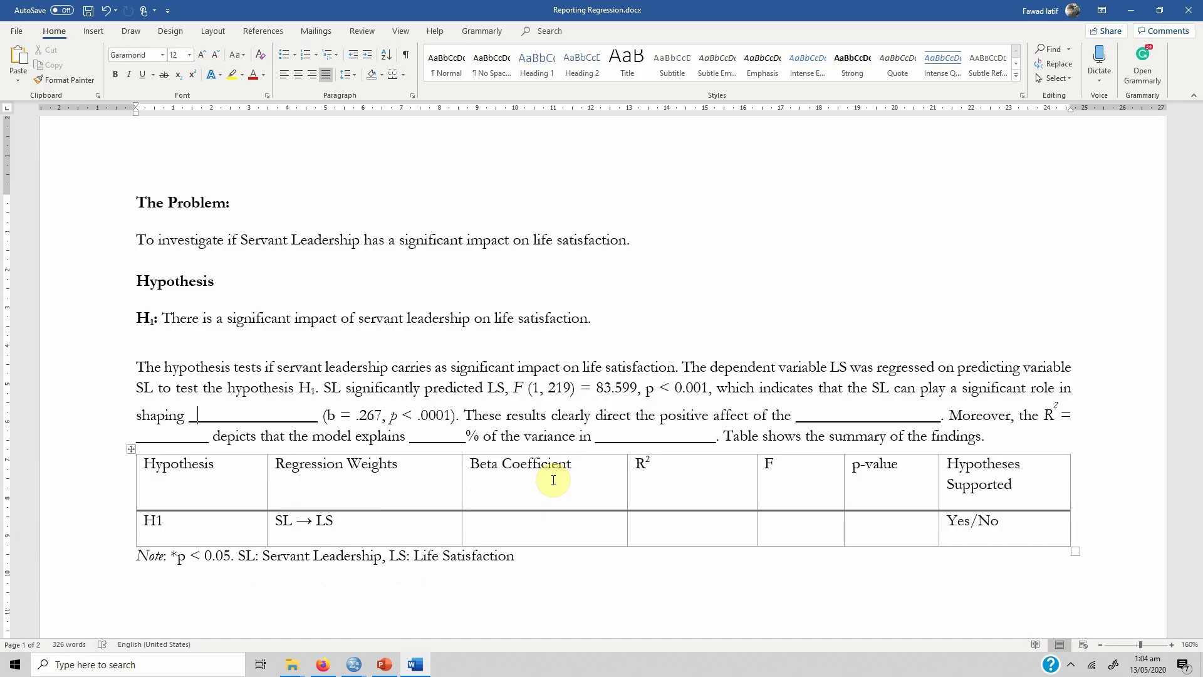
# Step: Replace the blank after "play a significant role in shaping" with LS
pyautogui.write('LS')
pyautogui.hotkey('shift', 'Right')
pyautogui.hotkey('shift', 'Right')
pyautogui.hotkey('shift', 'Right')
pyautogui.hotkey('shift', 'Right')
pyautogui.hotkey('shift', 'Right')
pyautogui.hotkey('shift', 'Right')
pyautogui.hotkey('shift', 'Right')
pyautogui.hotkey('shift', 'Right')
pyautogui.hotkey('shift', 'Right')
pyautogui.hotkey('shift', 'Right')
pyautogui.hotkey('shift', 'Right')
pyautogui.hotkey('shift', 'Right')
pyautogui.hotkey('shift', 'Right')
pyautogui.hotkey('shift', 'Right')
pyautogui.hotkey('shift', 'Right')
pyautogui.hotkey('shift', 'Right')
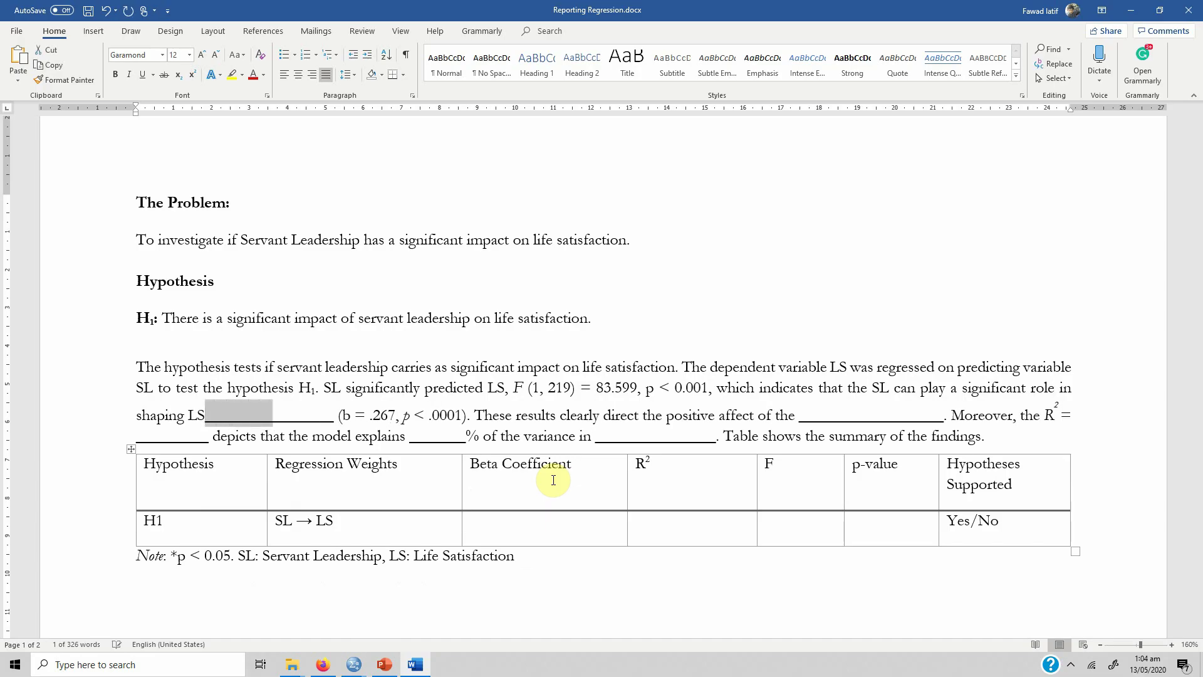
pyautogui.press('BackSpace')
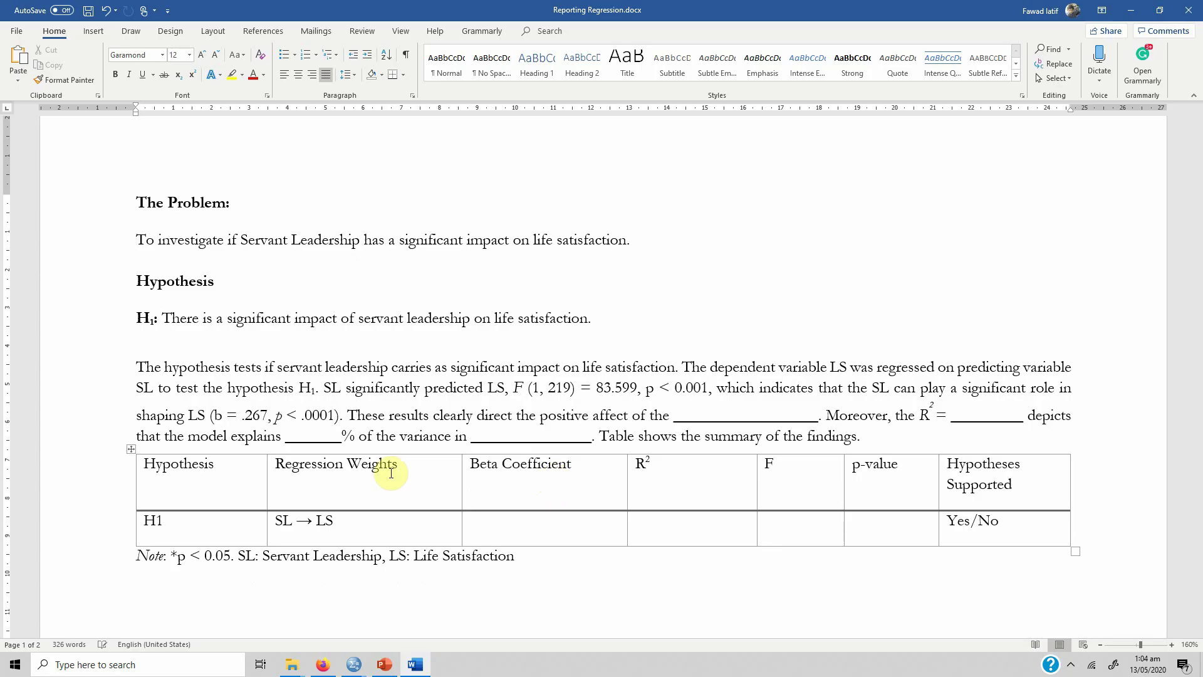
# Step: Read the unstandardized SL coefficient in the SPSS Coefficients table and update the Word parentheses to b = .579, p < .001
pyautogui.moveTo(354, 664)
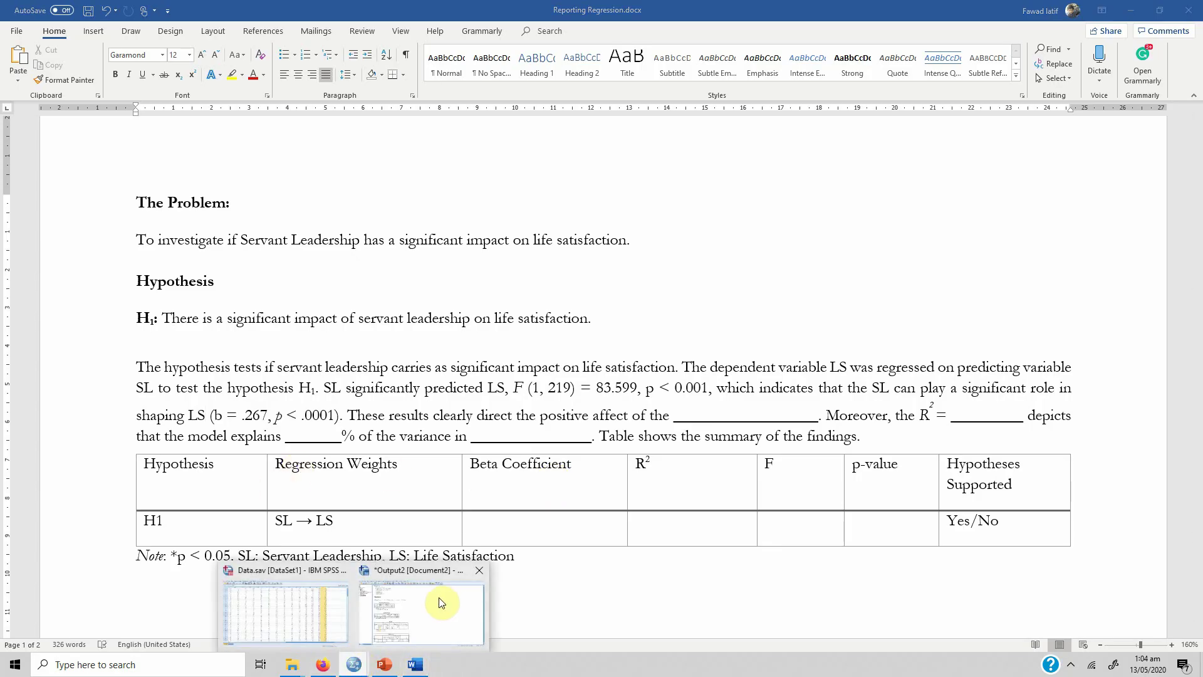
pyautogui.click(443, 599)
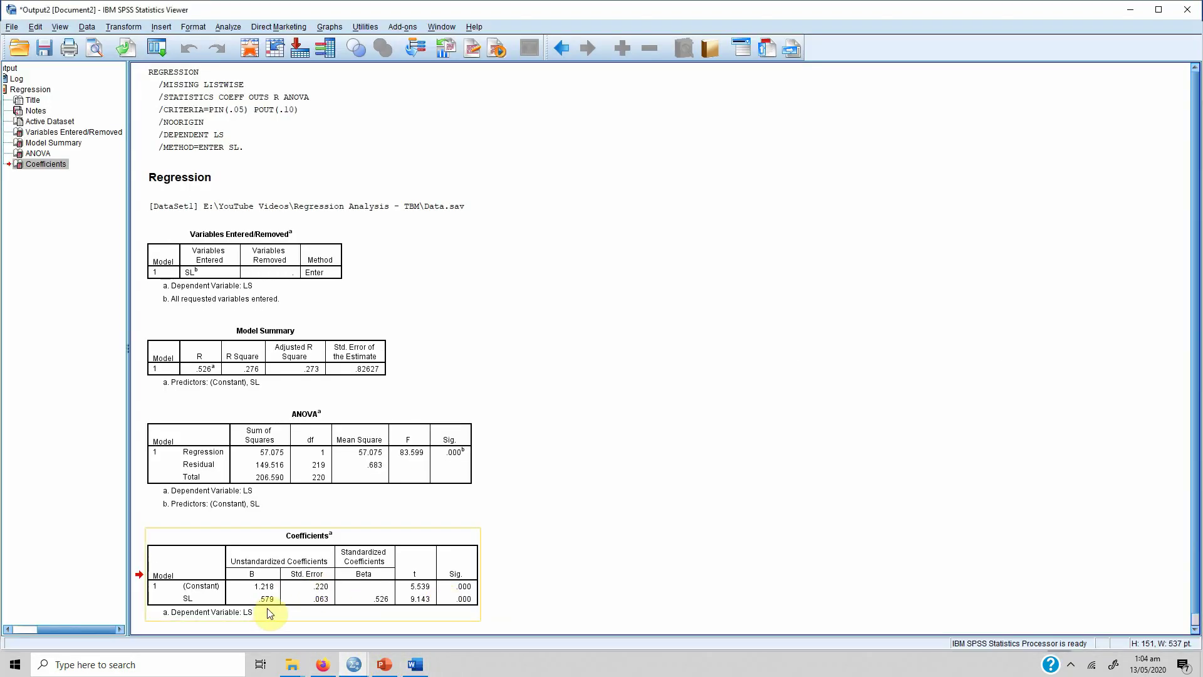
pyautogui.click(416, 665)
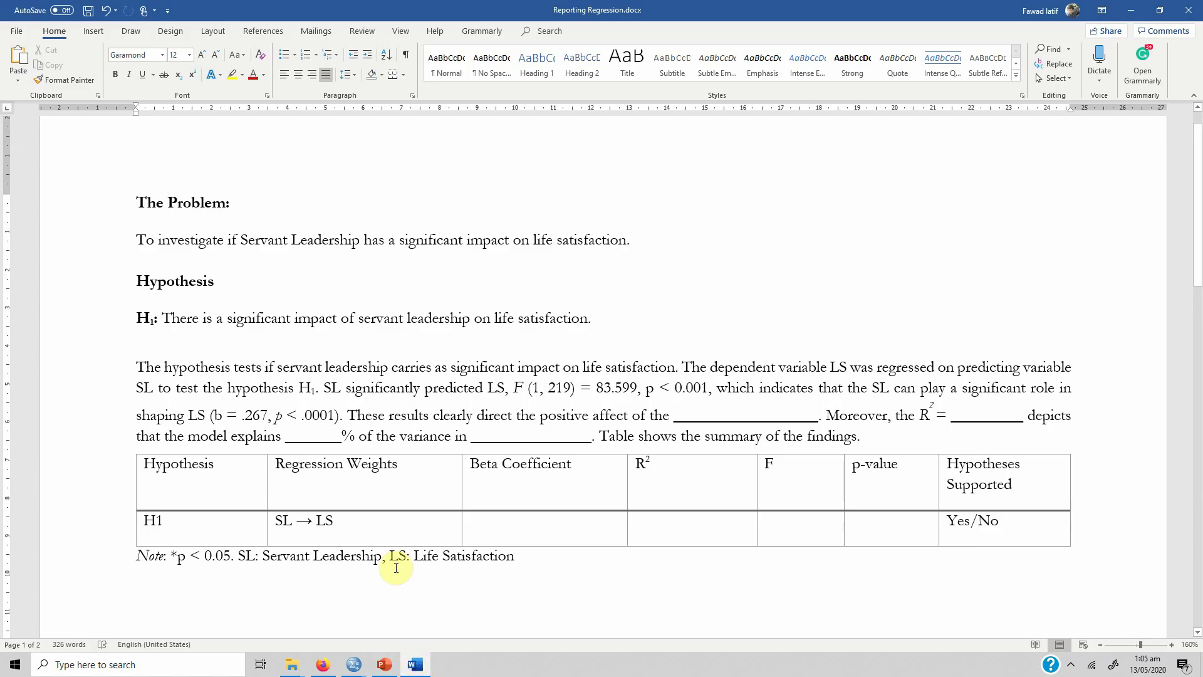
pyautogui.hotkey('shift', 'Right')
pyautogui.hotkey('shift', 'Right')
pyautogui.hotkey('shift', 'Right')
pyautogui.write('579')
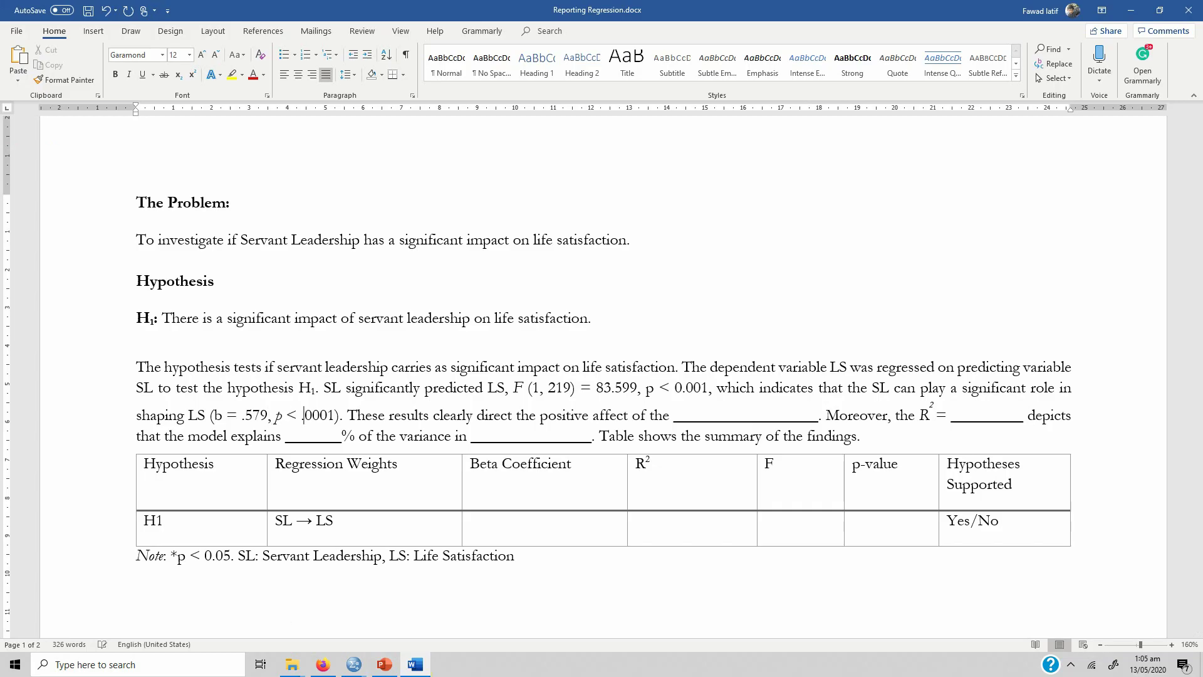
pyautogui.press('BackSpace')
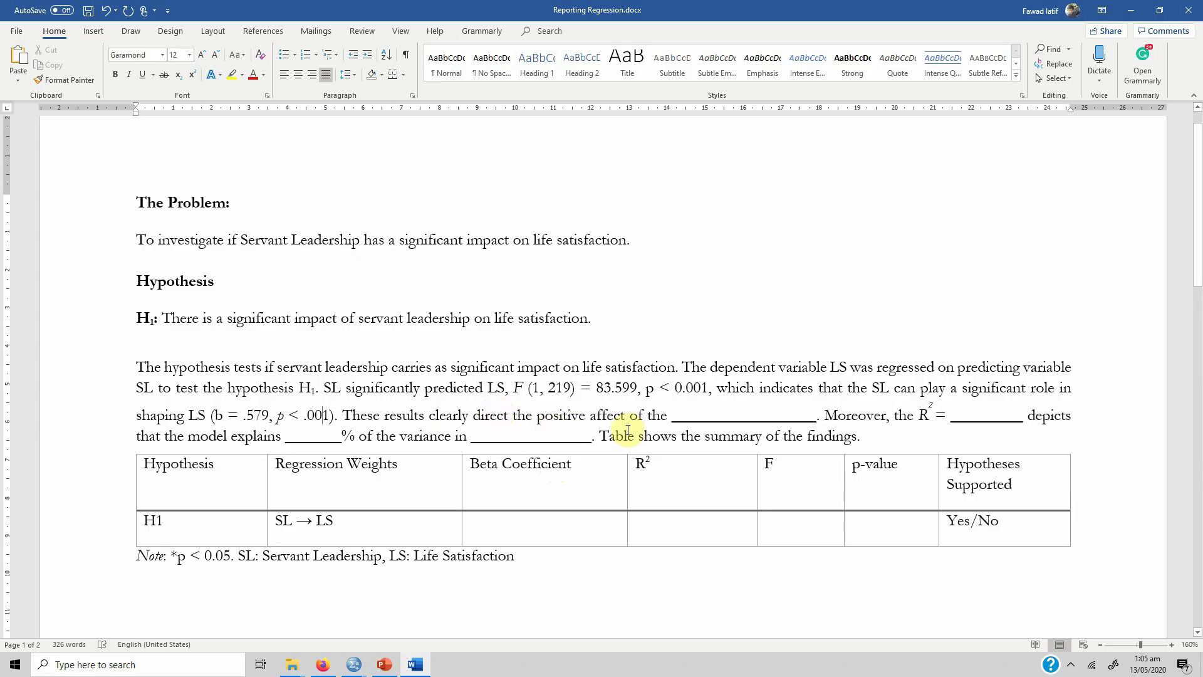
# Step: Replace the blank after "the positive affect of the" with SL
pyautogui.click(669, 418)
pyautogui.write('SL')
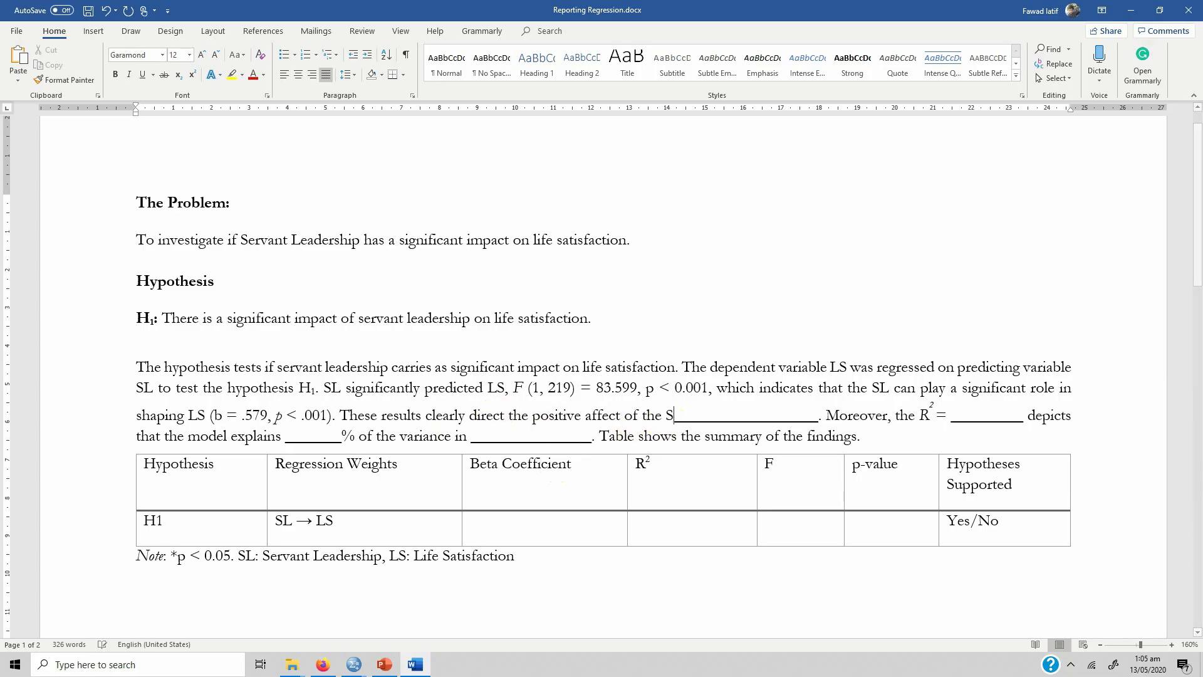
pyautogui.hotkey('shift', 'Right')
pyautogui.hotkey('shift', 'Right')
pyautogui.hotkey('shift', 'Right')
pyautogui.hotkey('shift', 'Right')
pyautogui.hotkey('shift', 'Right')
pyautogui.hotkey('shift', 'Right')
pyautogui.hotkey('shift', 'Right')
pyautogui.hotkey('shift', 'Right')
pyautogui.hotkey('shift', 'Right')
pyautogui.hotkey('shift', 'Right')
pyautogui.hotkey('shift', 'Right')
pyautogui.hotkey('shift', 'Right')
pyautogui.hotkey('shift', 'Right')
pyautogui.hotkey('shift', 'Right')
pyautogui.hotkey('shift', 'Right')
pyautogui.hotkey('shift', 'Right')
pyautogui.hotkey('shift', 'Right')
pyautogui.hotkey('shift', 'Right')
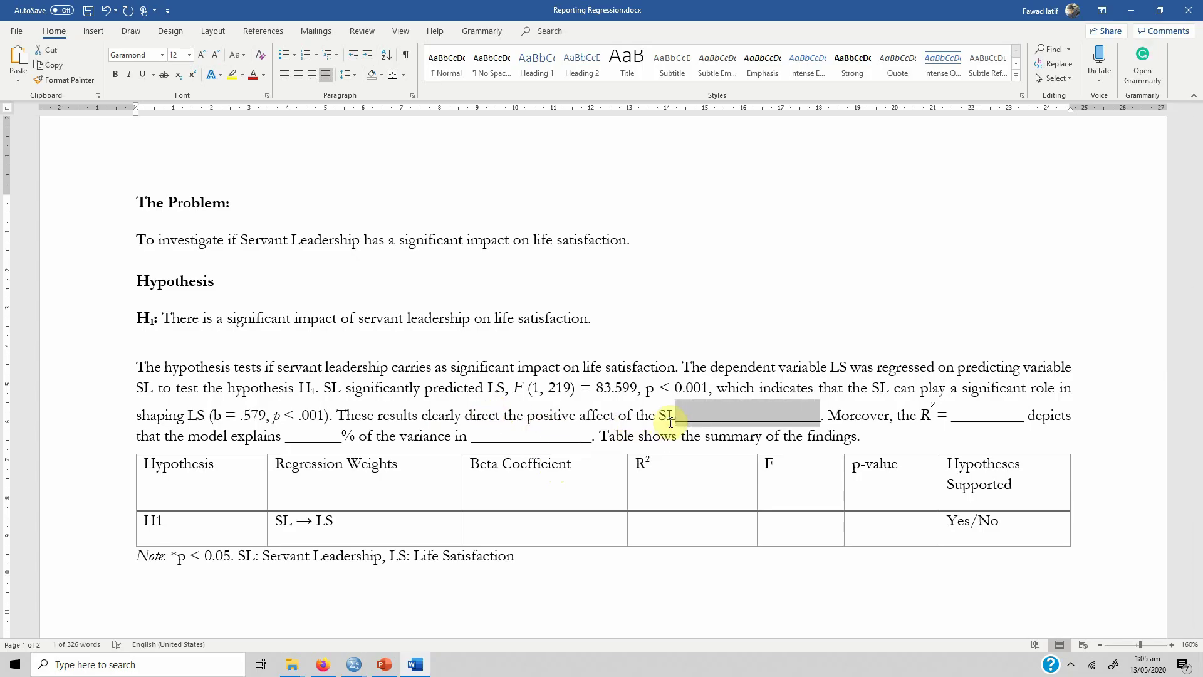
pyautogui.press('Delete')
# Step: Check R Square in the SPSS Model Summary and fill the R² blank in the Word paragraph with .276
pyautogui.press('Right')
pyautogui.press('Right')
pyautogui.press('Right')
pyautogui.press('Right')
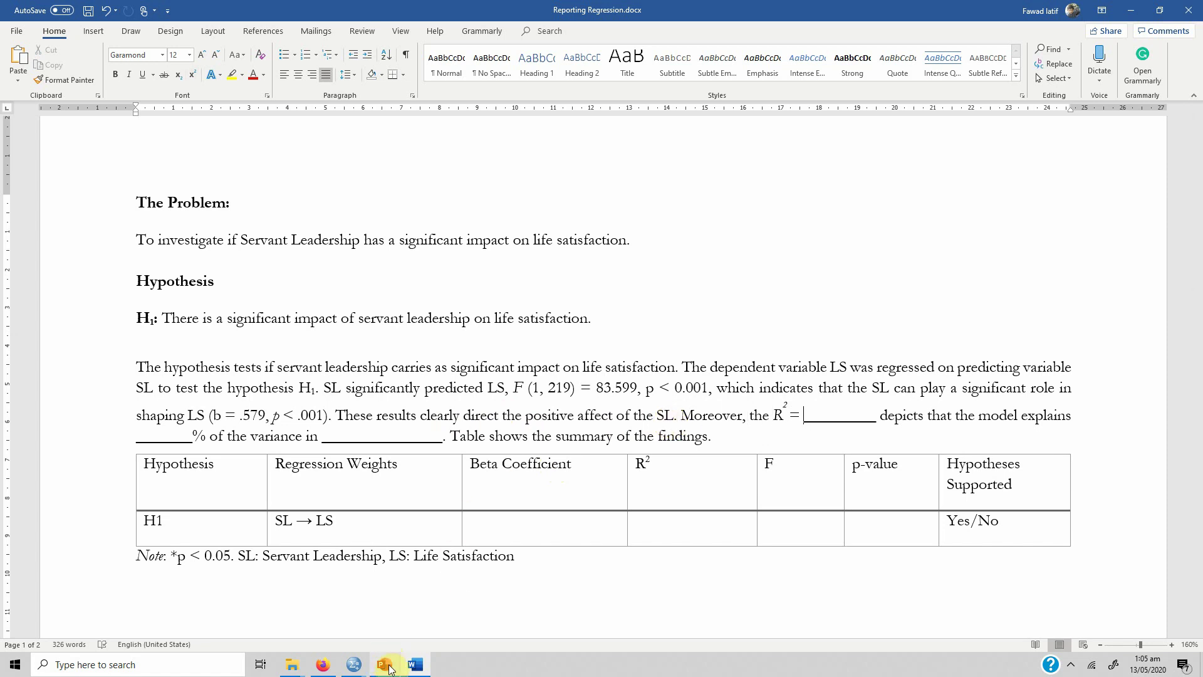
pyautogui.click(354, 664)
pyautogui.click(421, 605)
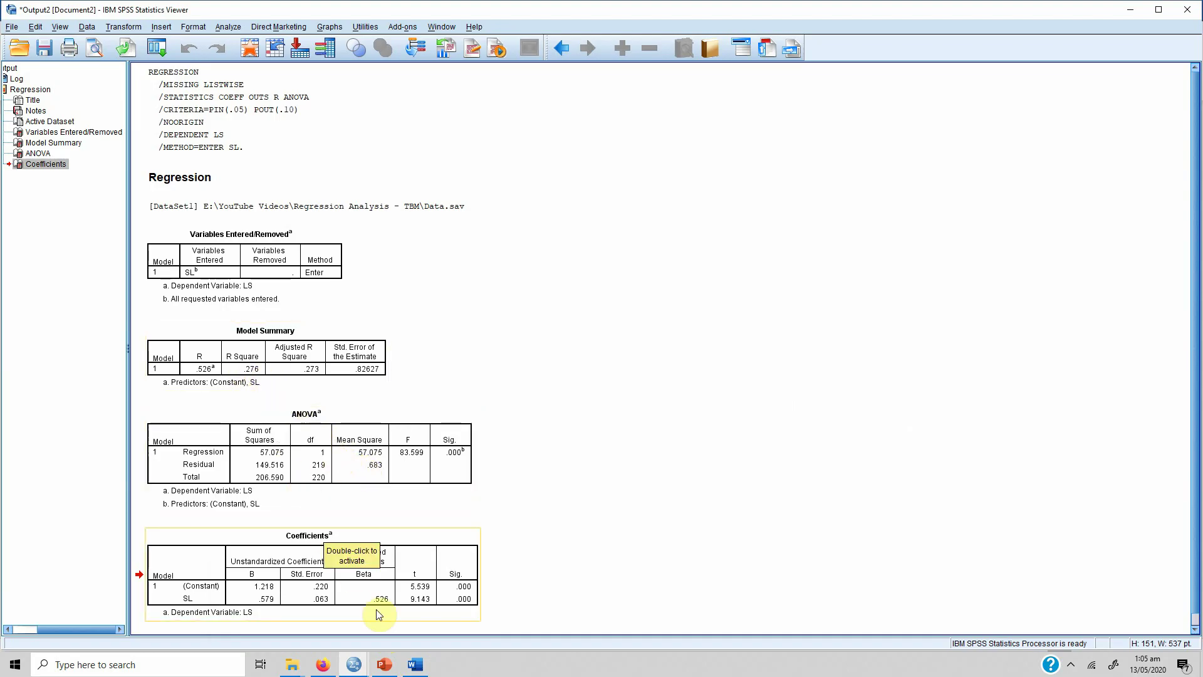
pyautogui.click(415, 663)
pyautogui.hotkey('shift', 'Right')
pyautogui.hotkey('shift', 'Right')
pyautogui.hotkey('shift', 'Right')
pyautogui.hotkey('shift', 'Right')
pyautogui.hotkey('shift', 'Right')
pyautogui.hotkey('shift', 'Right')
pyautogui.hotkey('shift', 'Right')
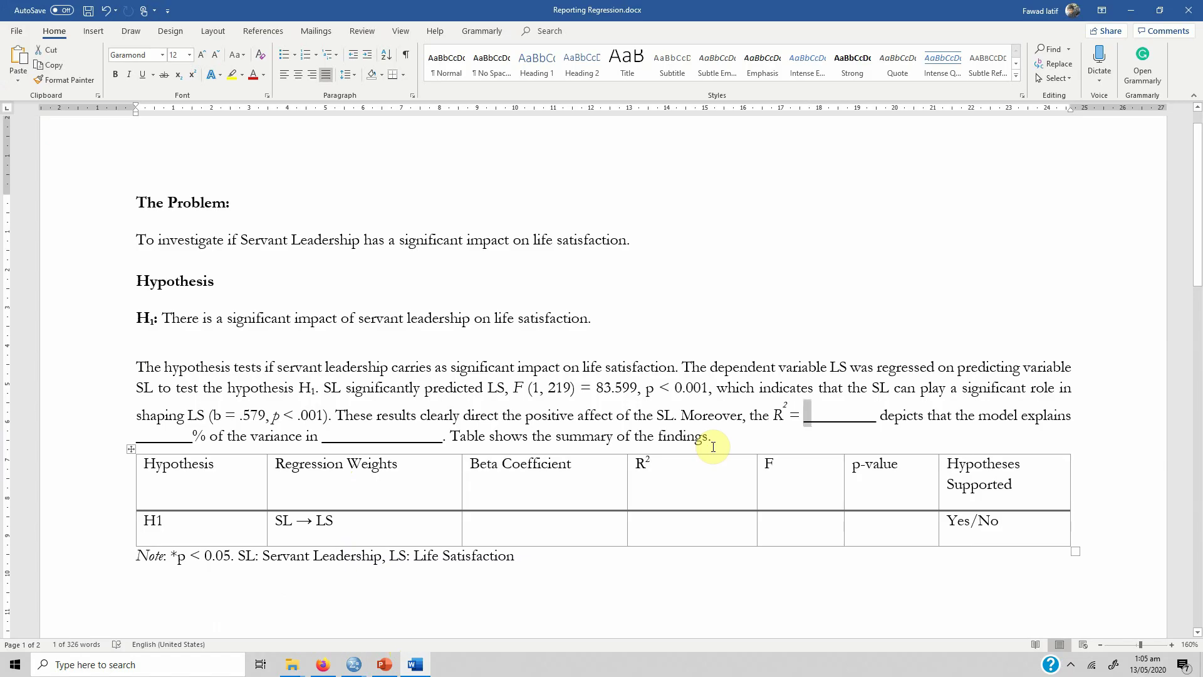
pyautogui.hotkey('shift', 'Right')
pyautogui.hotkey('shift', 'Right')
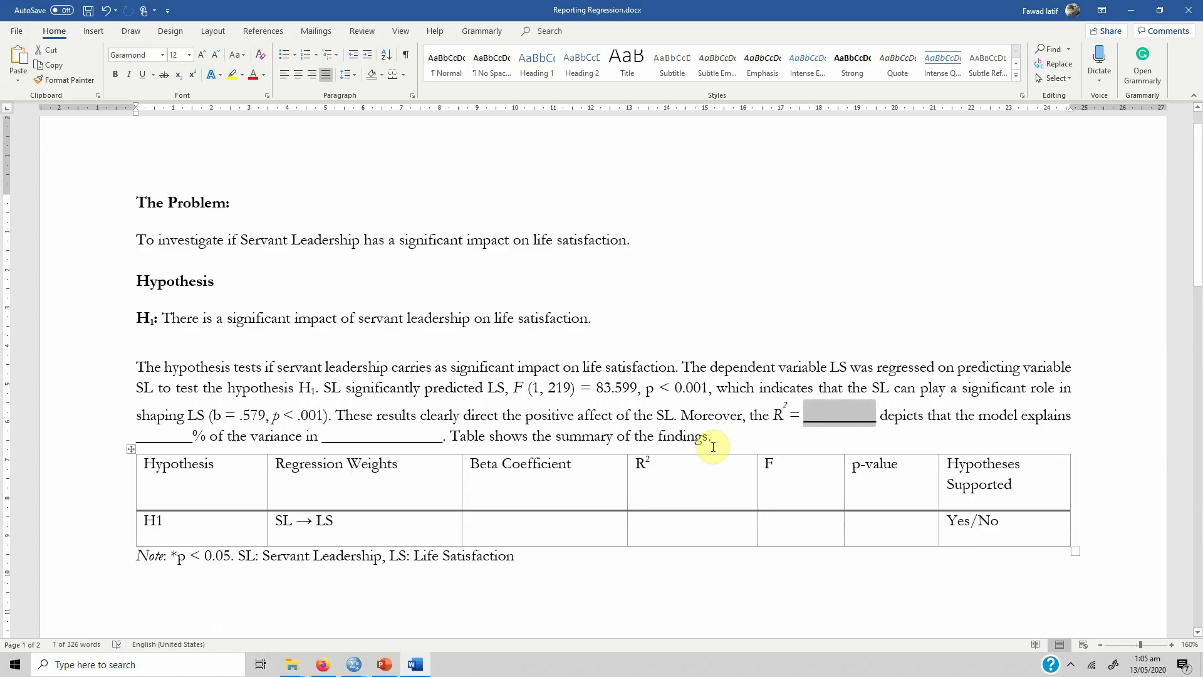
pyautogui.write('.276')
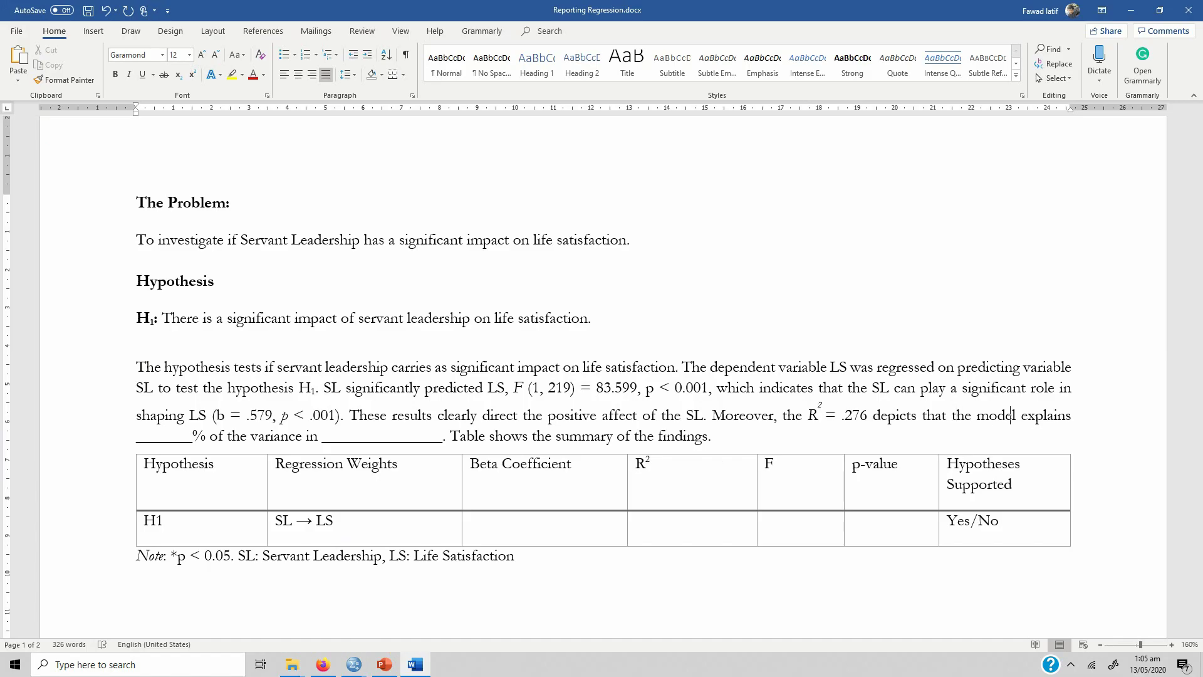
# Step: Fill the percentage blank after "the model explains" with 27.6%
pyautogui.hotkey('shift', 'Right')
pyautogui.hotkey('shift', 'Right')
pyautogui.hotkey('shift', 'Right')
pyautogui.hotkey('shift', 'Right')
pyautogui.hotkey('shift', 'Right')
pyautogui.hotkey('shift', 'Right')
pyautogui.hotkey('shift', 'Right')
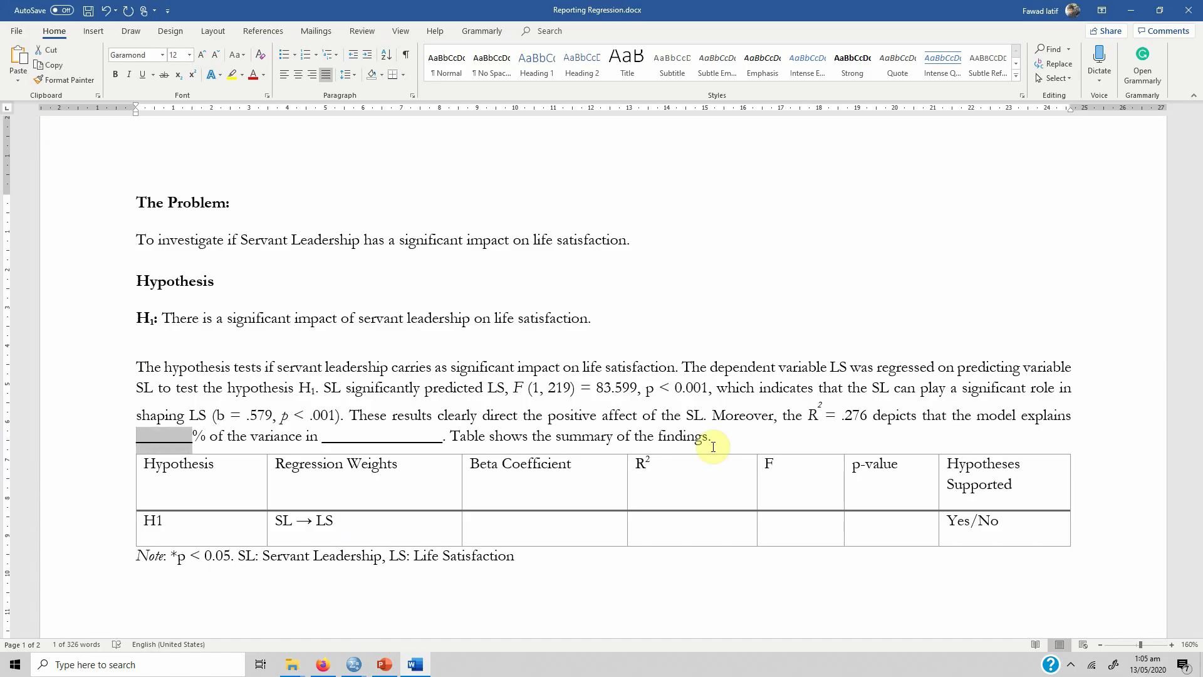
pyautogui.write('27.6%')
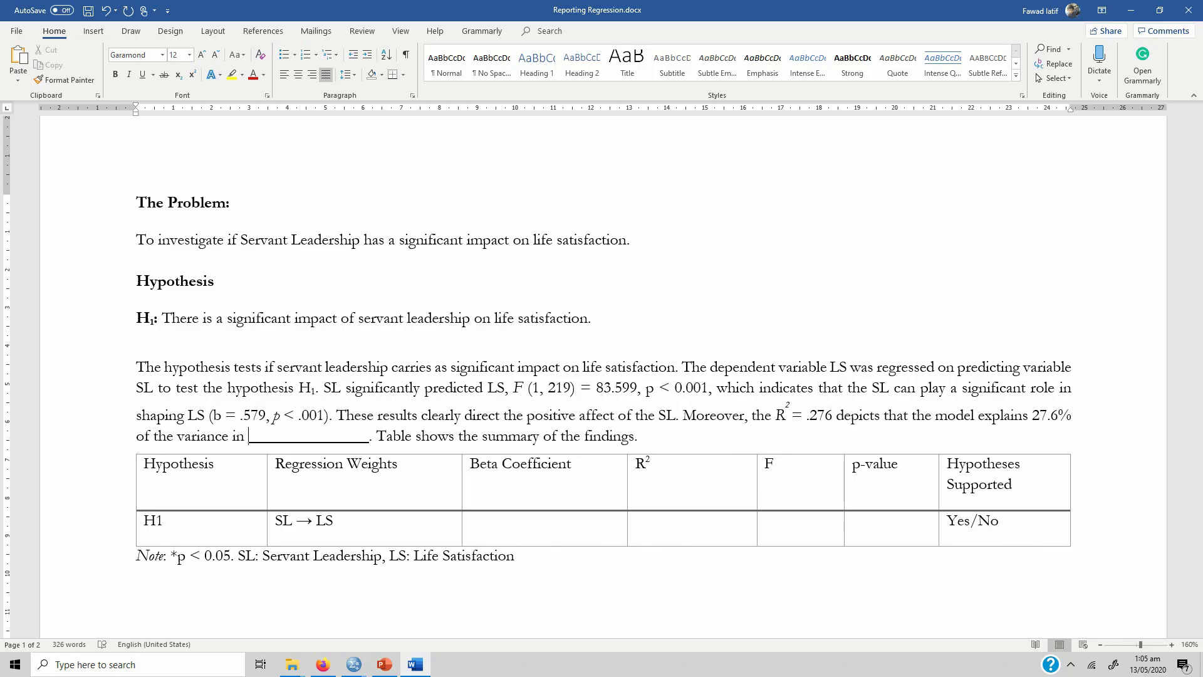
# Step: Replace the blank after "of the variance in" with LS
pyautogui.write('LS')
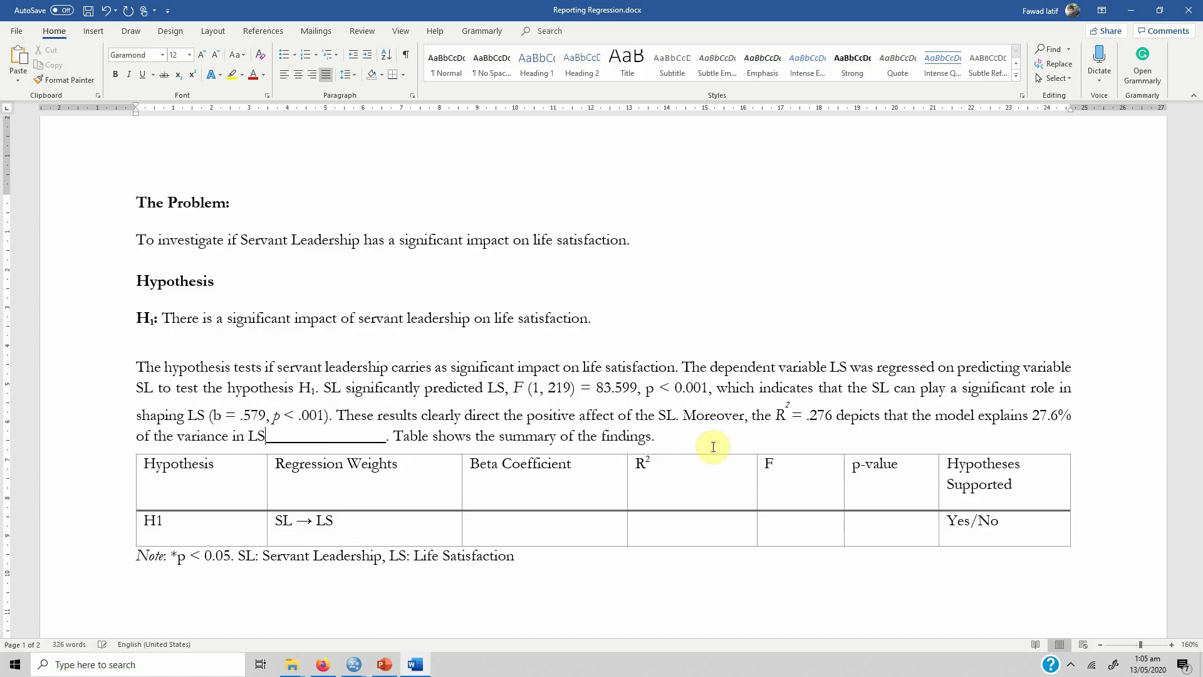
pyautogui.hotkey('shift', 'Right')
pyautogui.hotkey('shift', 'Right')
pyautogui.hotkey('shift', 'Right')
pyautogui.hotkey('shift', 'Right')
pyautogui.hotkey('shift', 'Right')
pyautogui.hotkey('shift', 'Right')
pyautogui.hotkey('shift', 'Right')
pyautogui.hotkey('shift', 'Right')
pyautogui.hotkey('shift', 'Right')
pyautogui.hotkey('shift', 'Right')
pyautogui.hotkey('shift', 'Right')
pyautogui.hotkey('shift', 'Right')
pyautogui.hotkey('shift', 'Right')
pyautogui.hotkey('shift', 'Right')
pyautogui.hotkey('shift', 'Right')
pyautogui.hotkey('shift', 'Right')
pyautogui.hotkey('shift', 'Right')
pyautogui.hotkey('shift', 'Left')
pyautogui.hotkey('shift', 'Left')
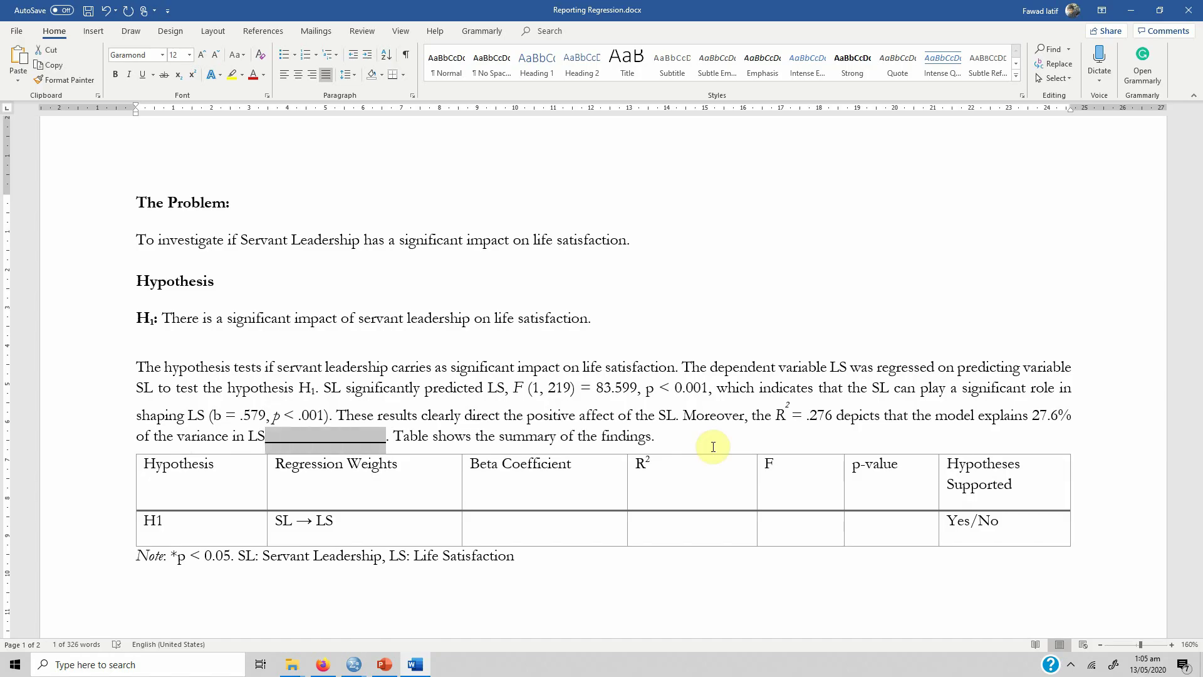
pyautogui.press('Delete')
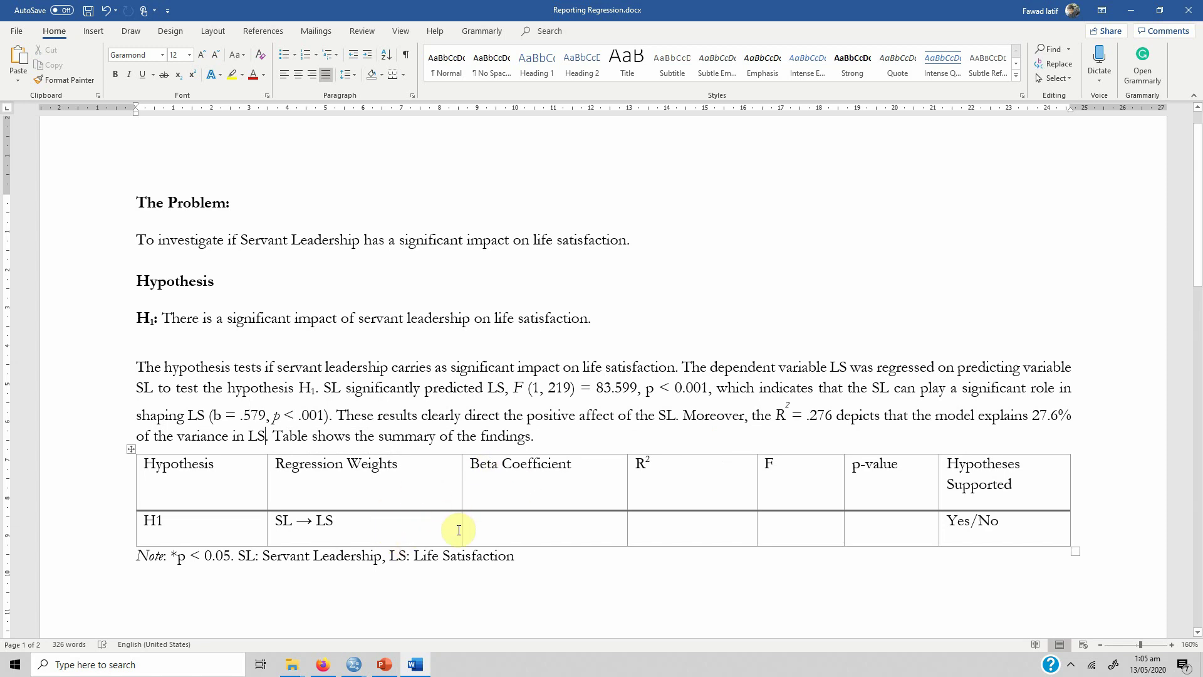
# Step: Enter .579, centred, as the Beta Coefficient in the H1 row of the summary table
pyautogui.click(183, 526)
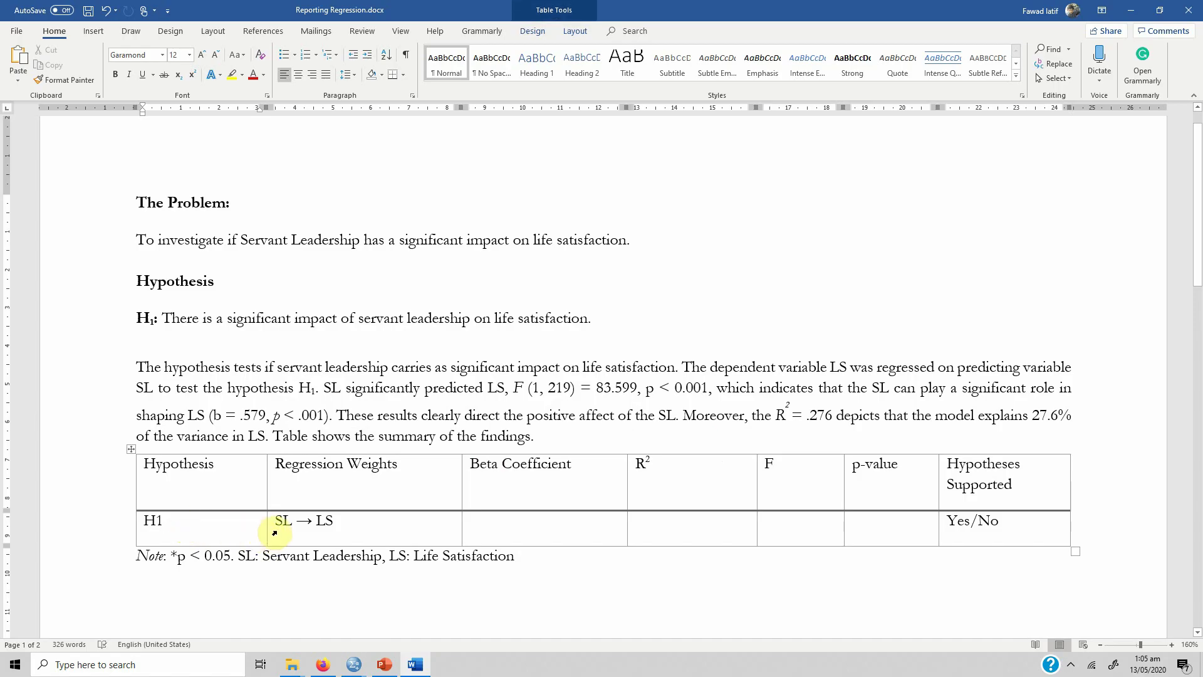
pyautogui.moveTo(276, 522); pyautogui.dragTo(333, 522)
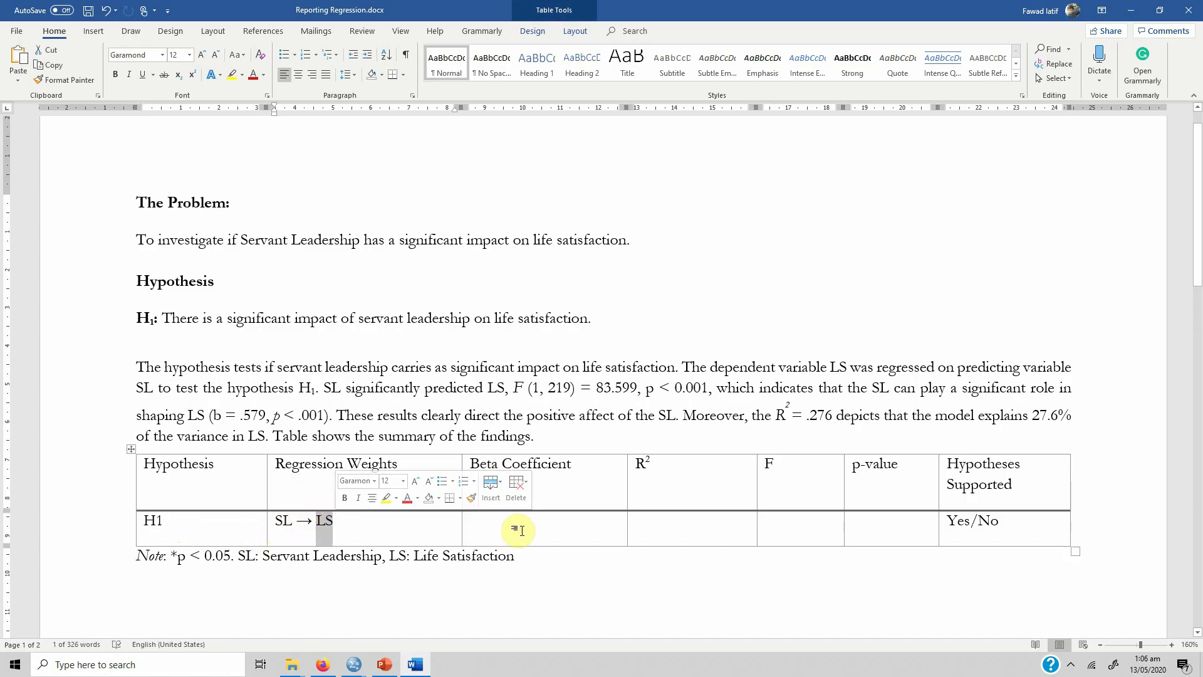
pyautogui.click(543, 530)
pyautogui.write('e')
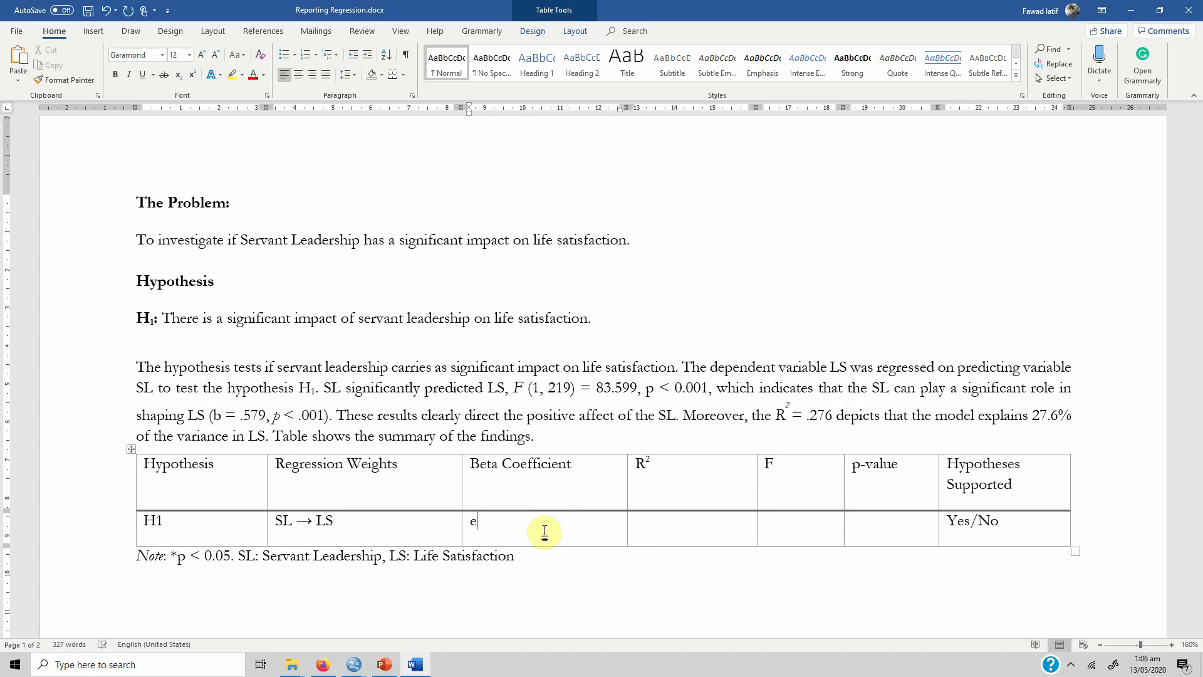
pyautogui.hotkey('ctrl', 'e')
pyautogui.write('.579')
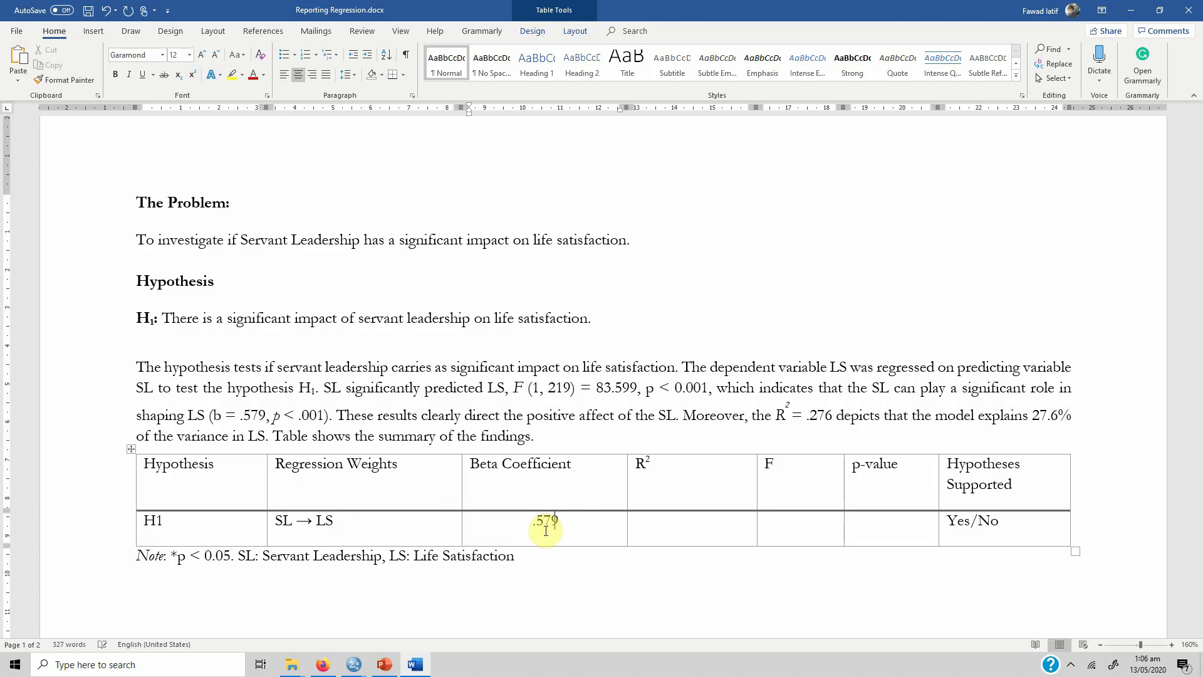
# Step: Fill the H1 row with .276 for R², 83.599 for F and .000 for the p-value
pyautogui.press('Tab')
pyautogui.write('.276')
pyautogui.hotkey('ctrl', 'e')
pyautogui.press('Tab')
pyautogui.write('83.599')
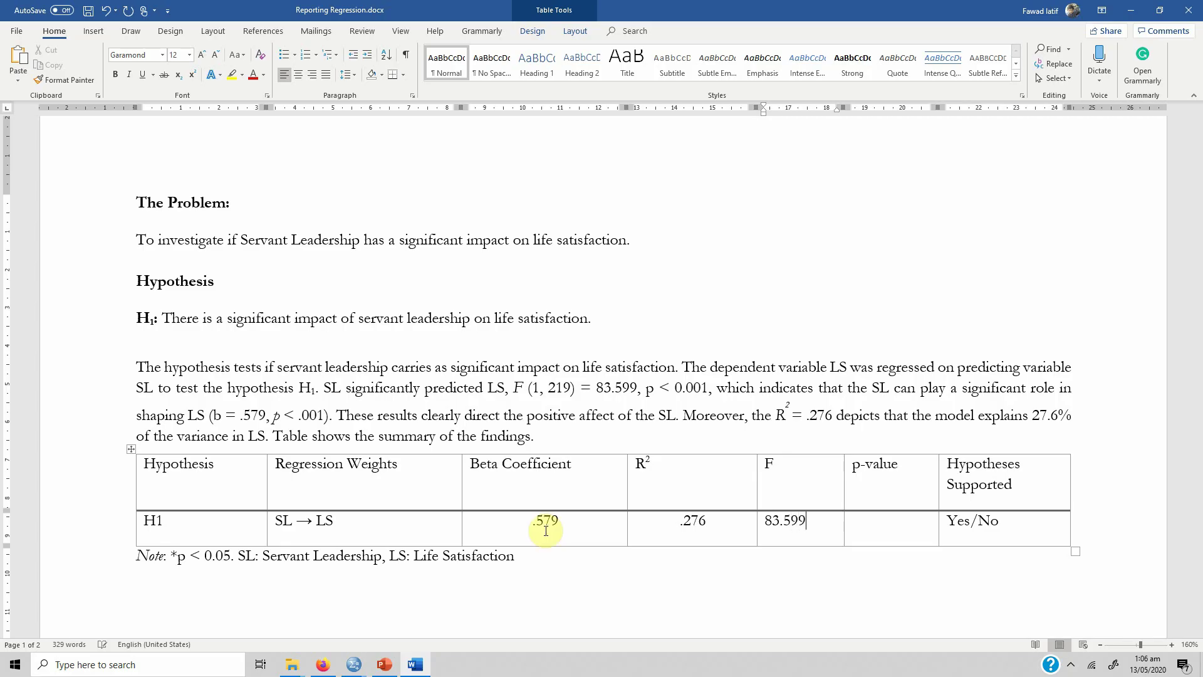
pyautogui.press('Tab')
pyautogui.write('.000')
# Step: Centre the H1 row's cells from Regression Weights through p-value
pyautogui.hotkey('shift', 'Left')
pyautogui.hotkey('shift', 'Left')
pyautogui.hotkey('shift', 'Left')
pyautogui.hotkey('shift', 'Left')
pyautogui.hotkey('shift', 'Left')
pyautogui.hotkey('shift', 'Left')
pyautogui.hotkey('shift', 'Left')
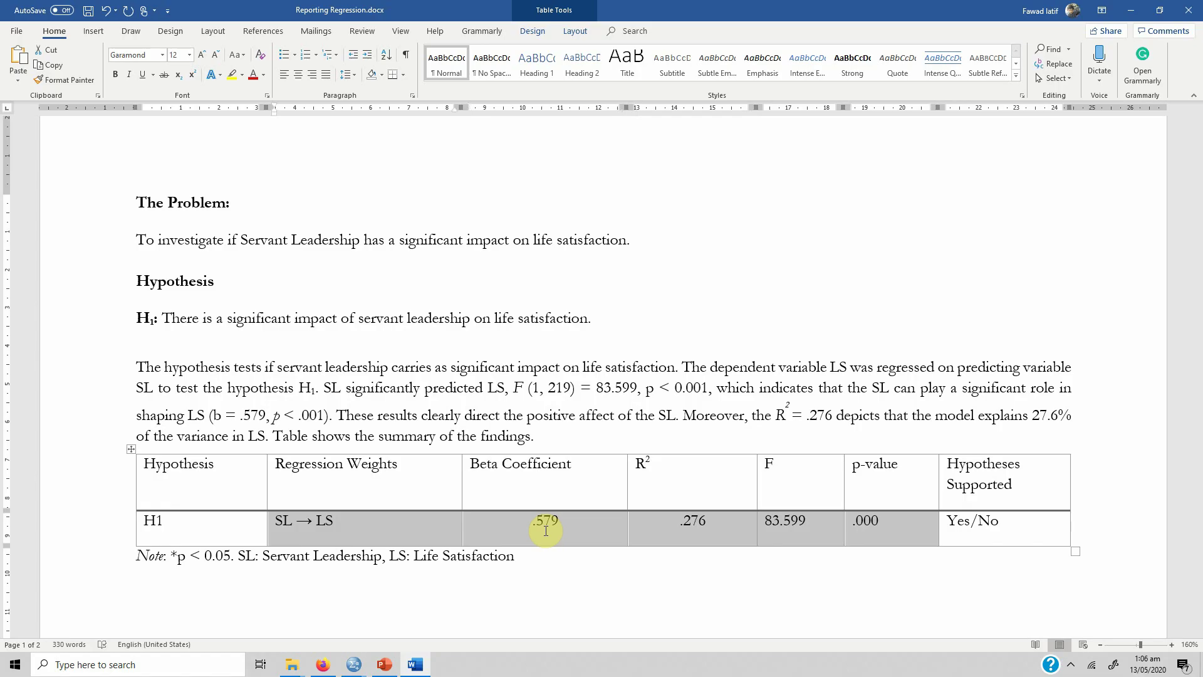
pyautogui.hotkey('ctrl', 'e')
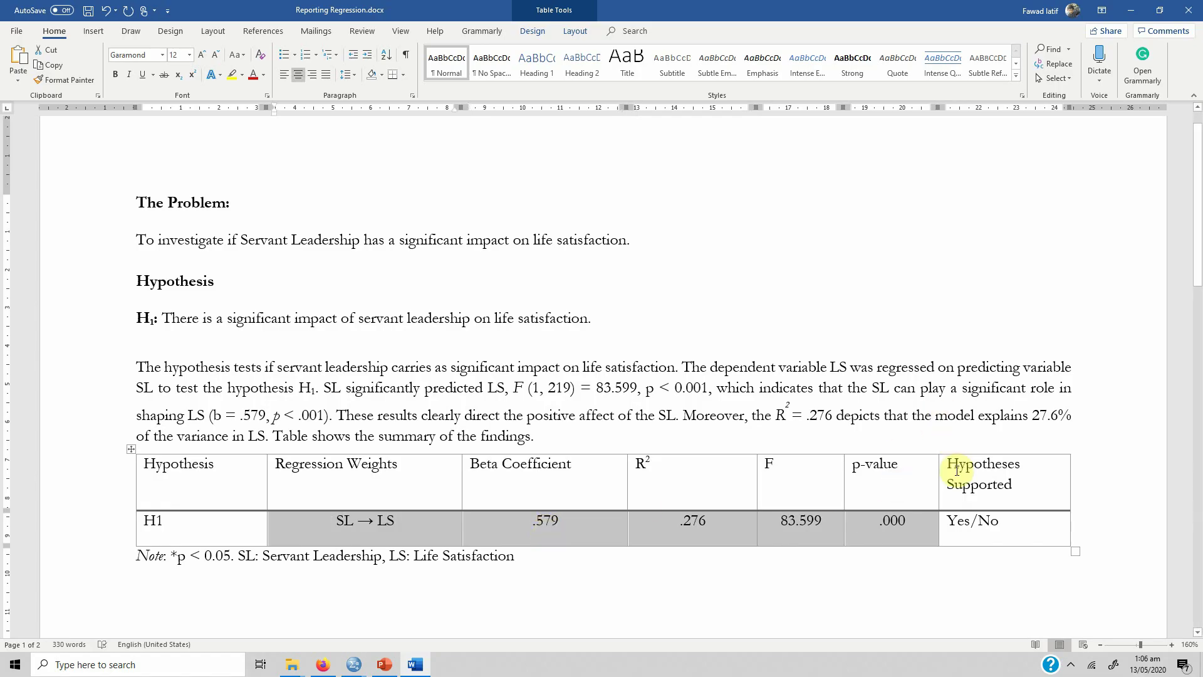
# Step: Remove "/No" from the Hypotheses Supported cell of the H1 row so it reads Yes
pyautogui.click(979, 518)
pyautogui.hotkey('shift', 'Right')
pyautogui.hotkey('shift', 'Right')
pyautogui.hotkey('shift', 'Right')
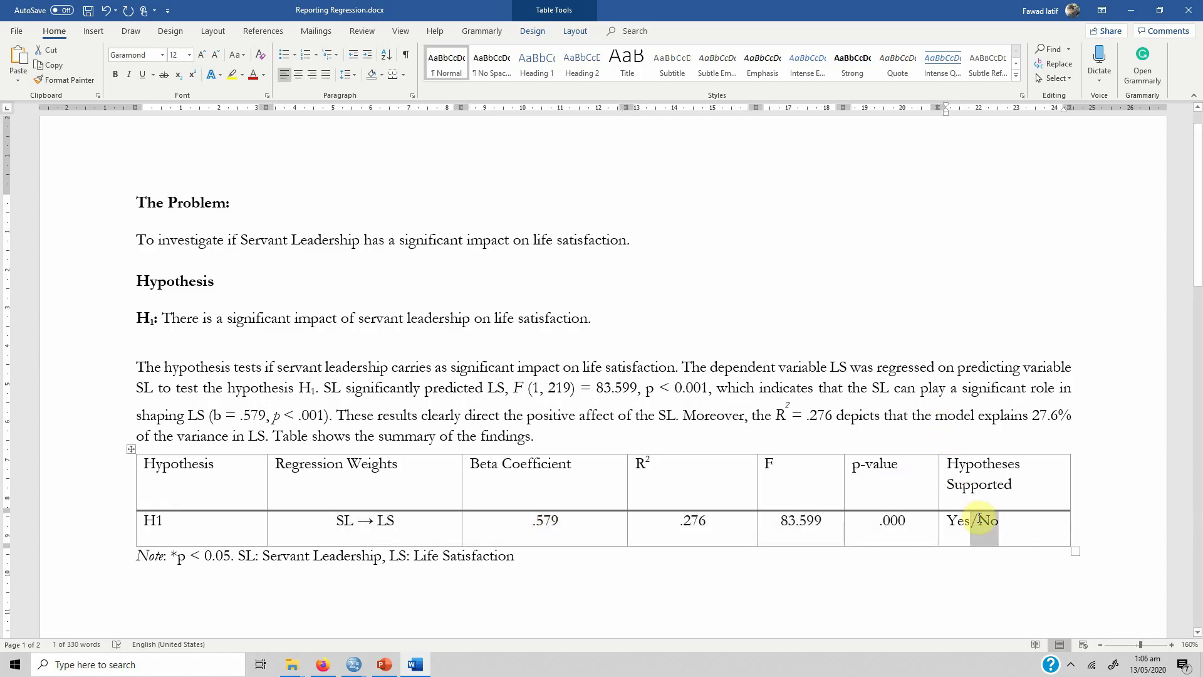
pyautogui.press('Delete')
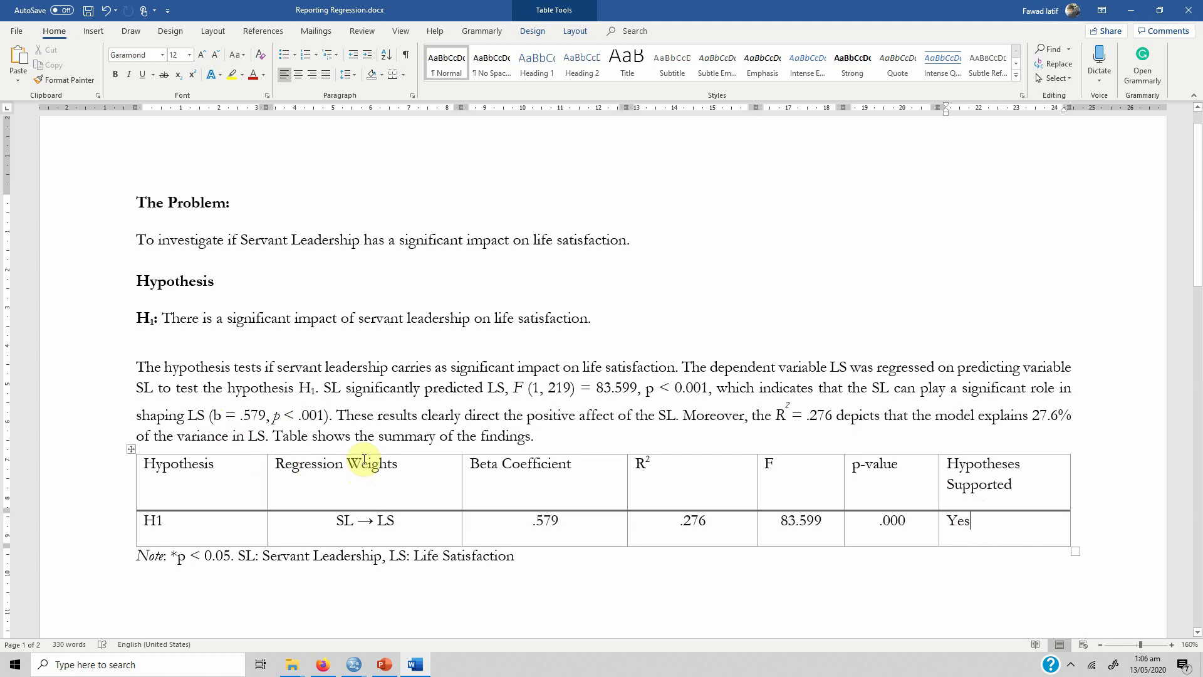
# Step: Centre the table headings from Regression Weights through Hypotheses Supported, together with the Yes cell
pyautogui.moveTo(366, 454); pyautogui.dragTo(968, 482)
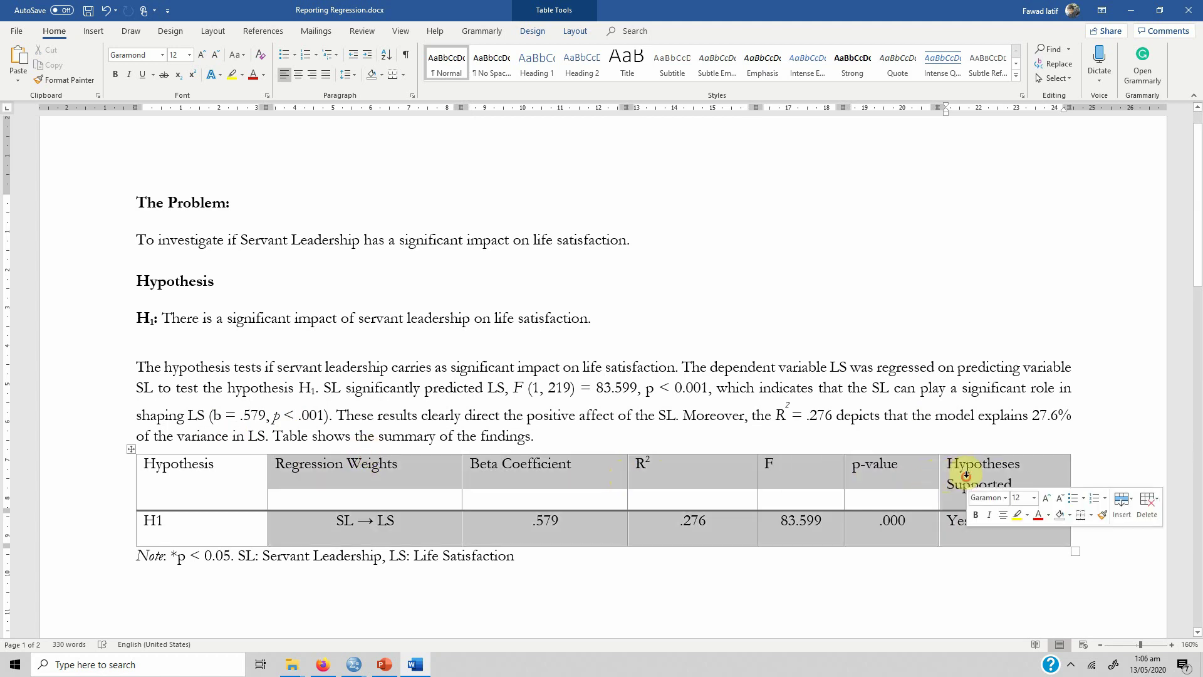
pyautogui.hotkey('ctrl', 'e')
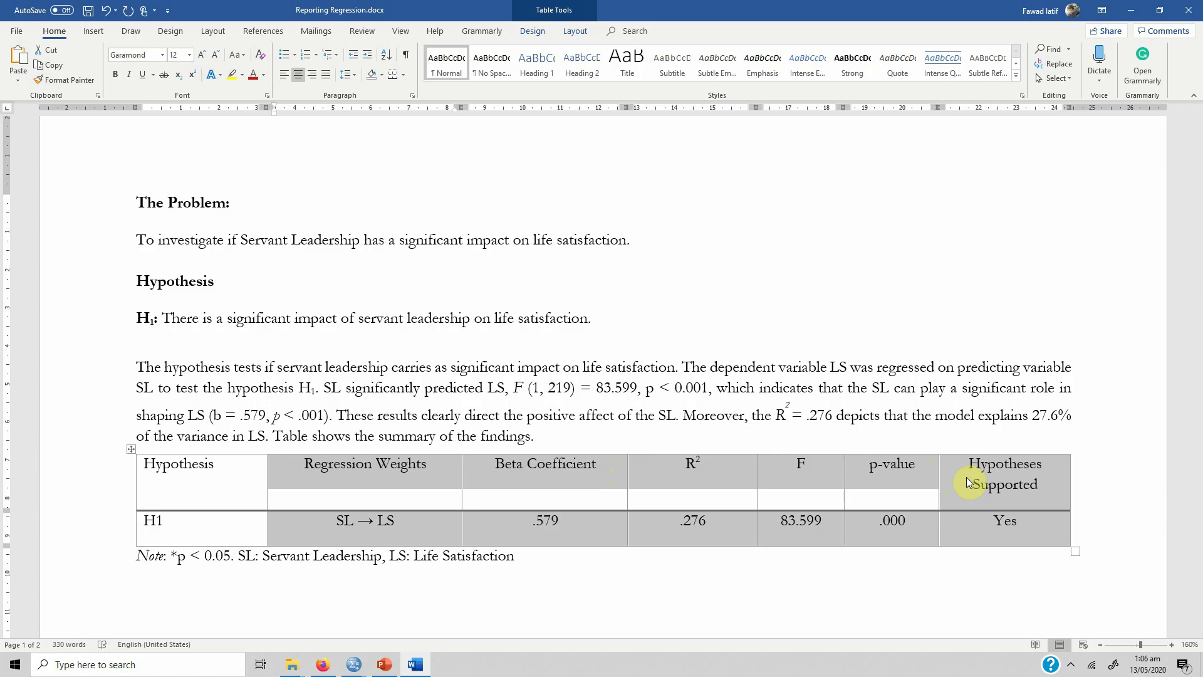
pyautogui.click(559, 424)
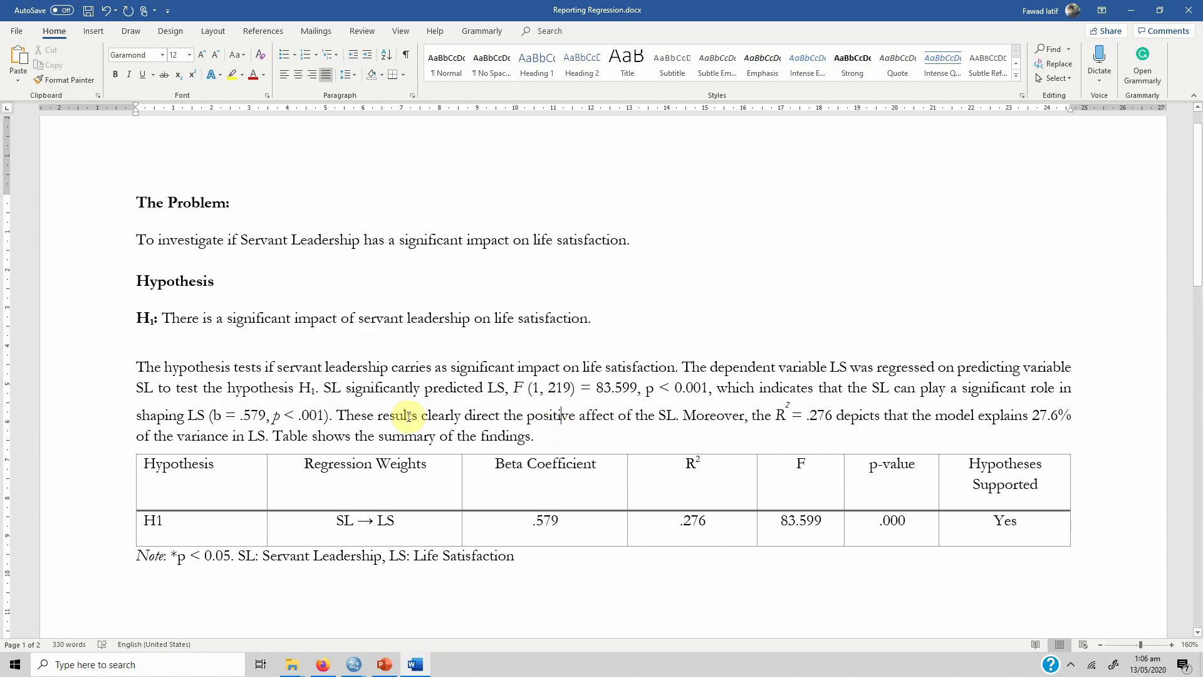
# Step: Switch to PowerPoint and review the slide "The Concept of Multiple Regression"
pyautogui.click(386, 665)
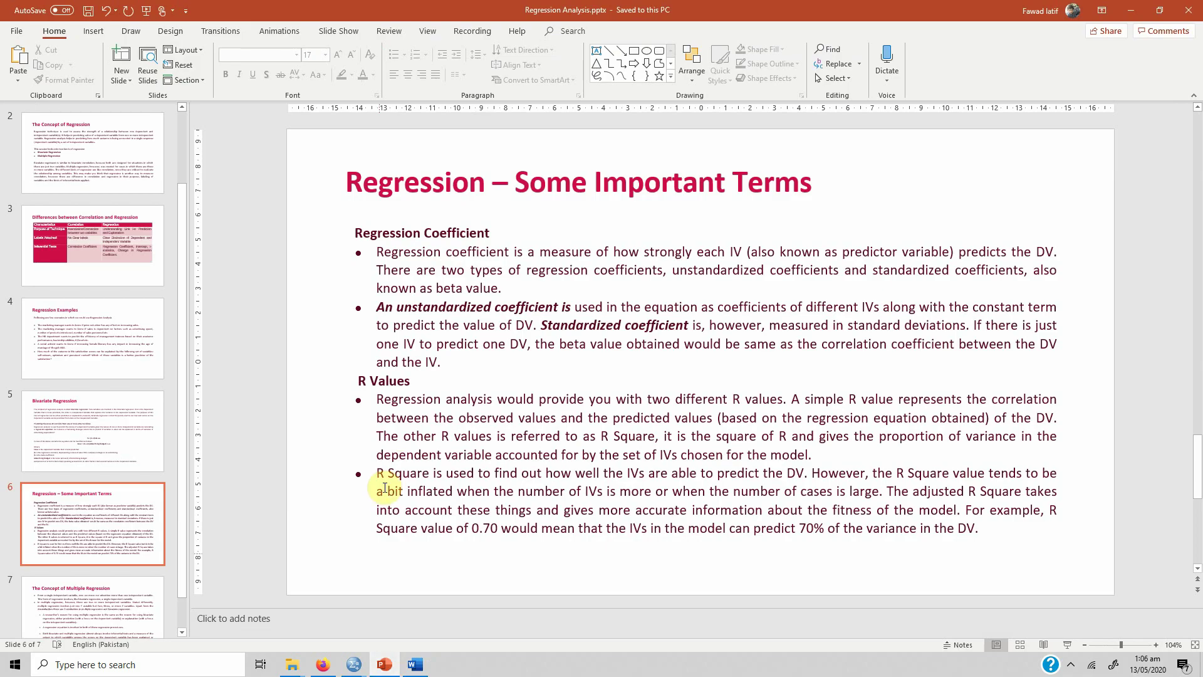
pyautogui.click(127, 604)
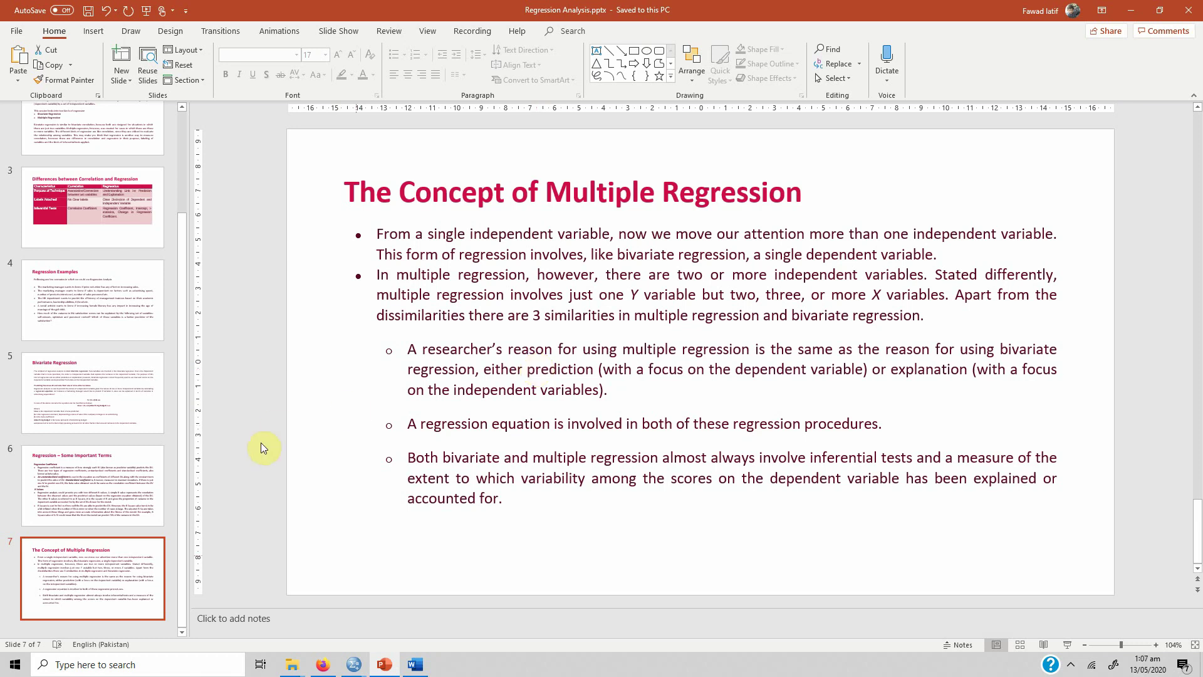
# Step: Switch to the SPSS output viewer and clear all existing output
pyautogui.click(367, 666)
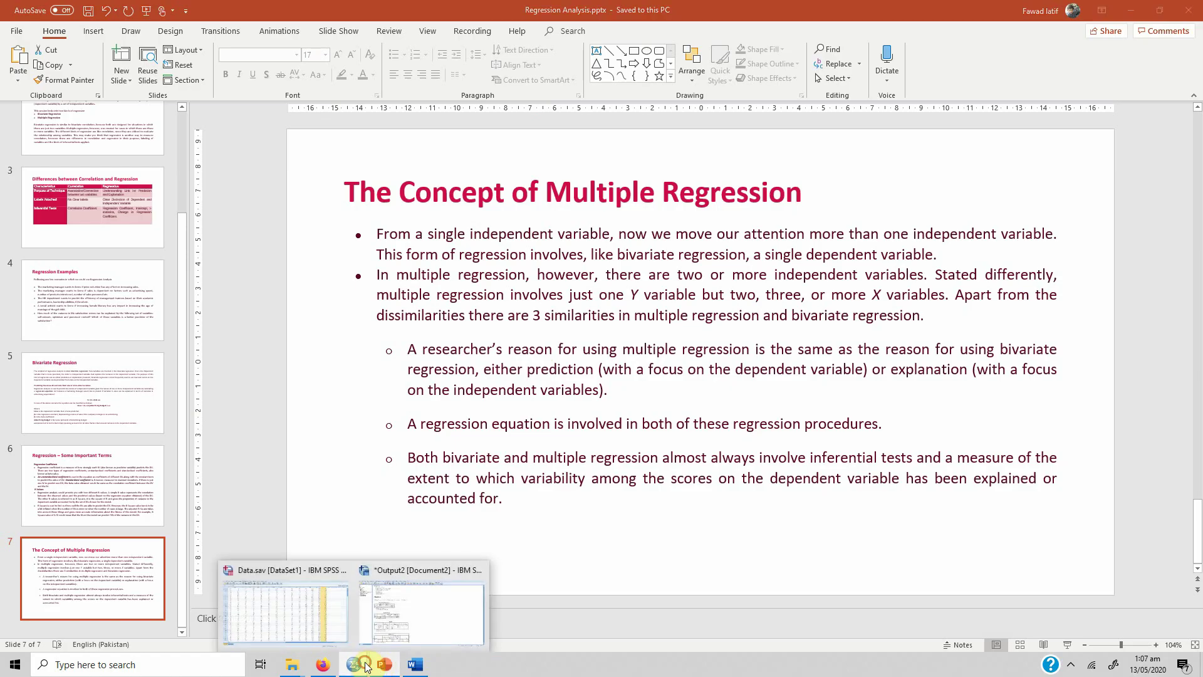
pyautogui.click(393, 633)
pyautogui.hotkey('ctrl', 'a')
pyautogui.press('Delete')
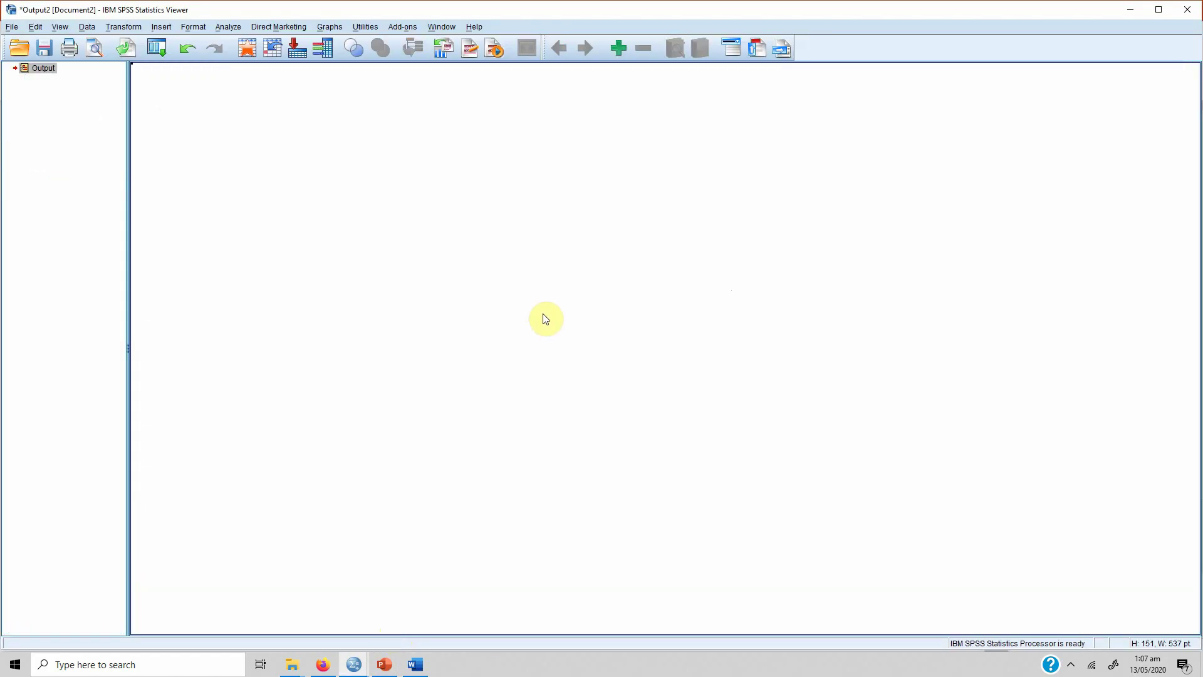
# Step: Run a linear regression on dependent LS, adding SE and JS to SL as independent variables
pyautogui.click(228, 26)
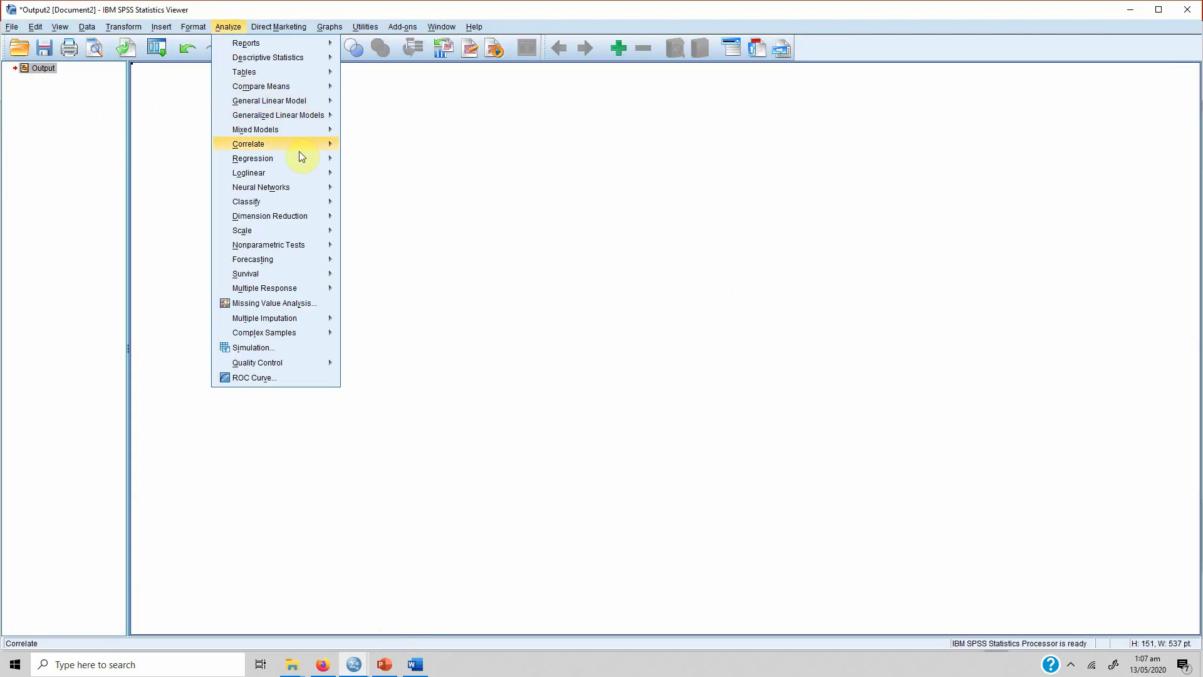
pyautogui.moveTo(300, 159)
pyautogui.click(380, 177)
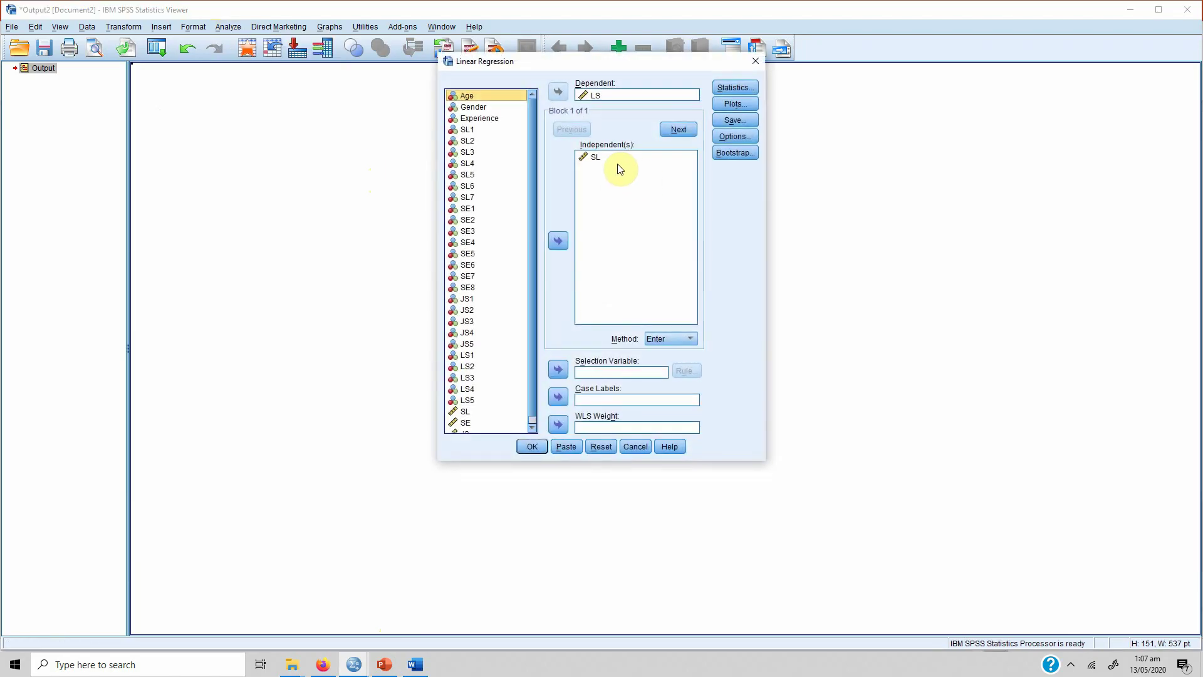
pyautogui.click(597, 157)
pyautogui.moveTo(534, 159); pyautogui.dragTo(539, 252)
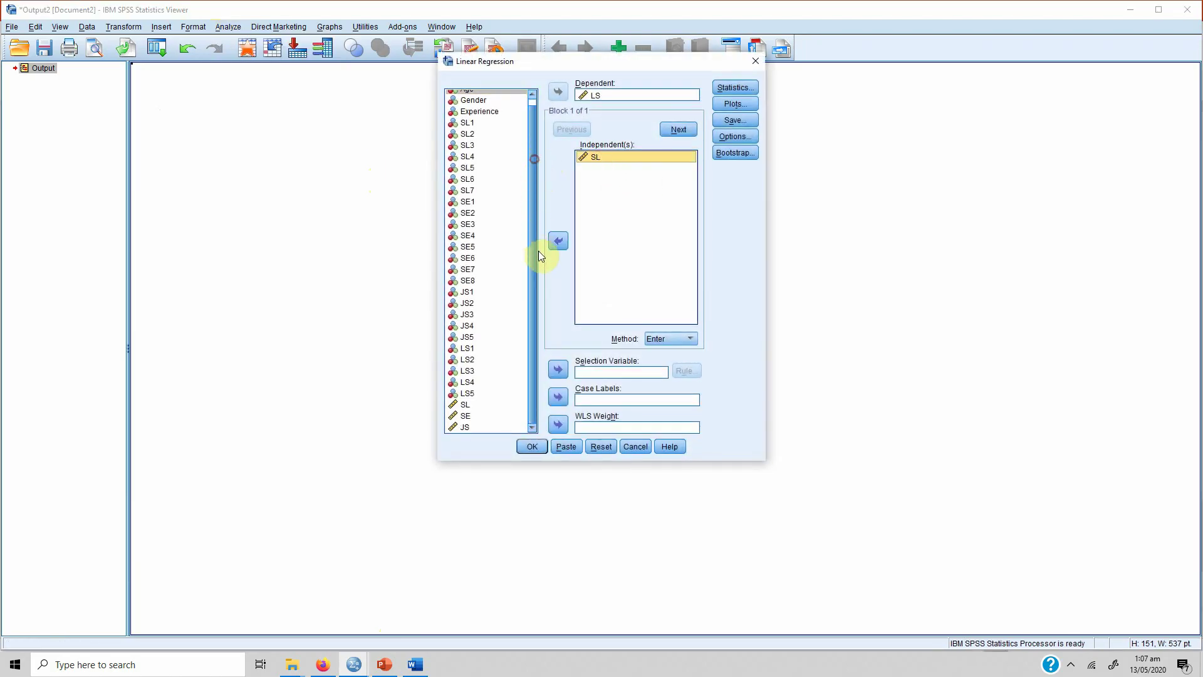
pyautogui.click(471, 415)
pyautogui.keyDown('shift'); pyautogui.click(470, 426); pyautogui.keyUp('shift')
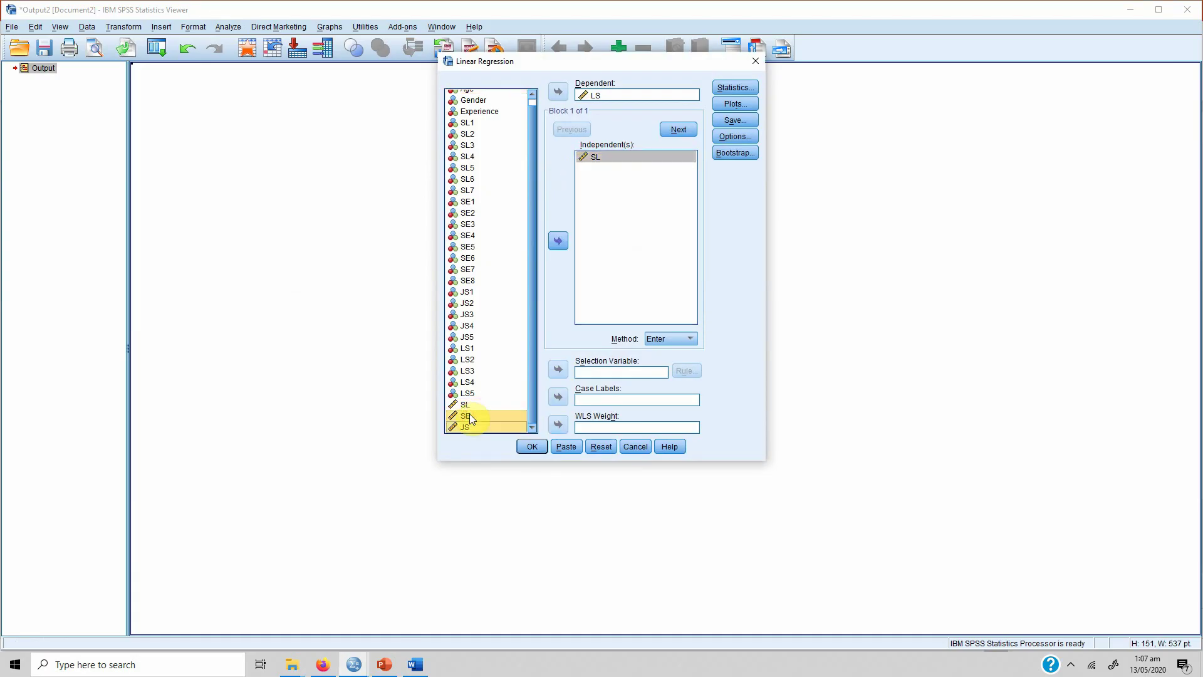
pyautogui.click(558, 238)
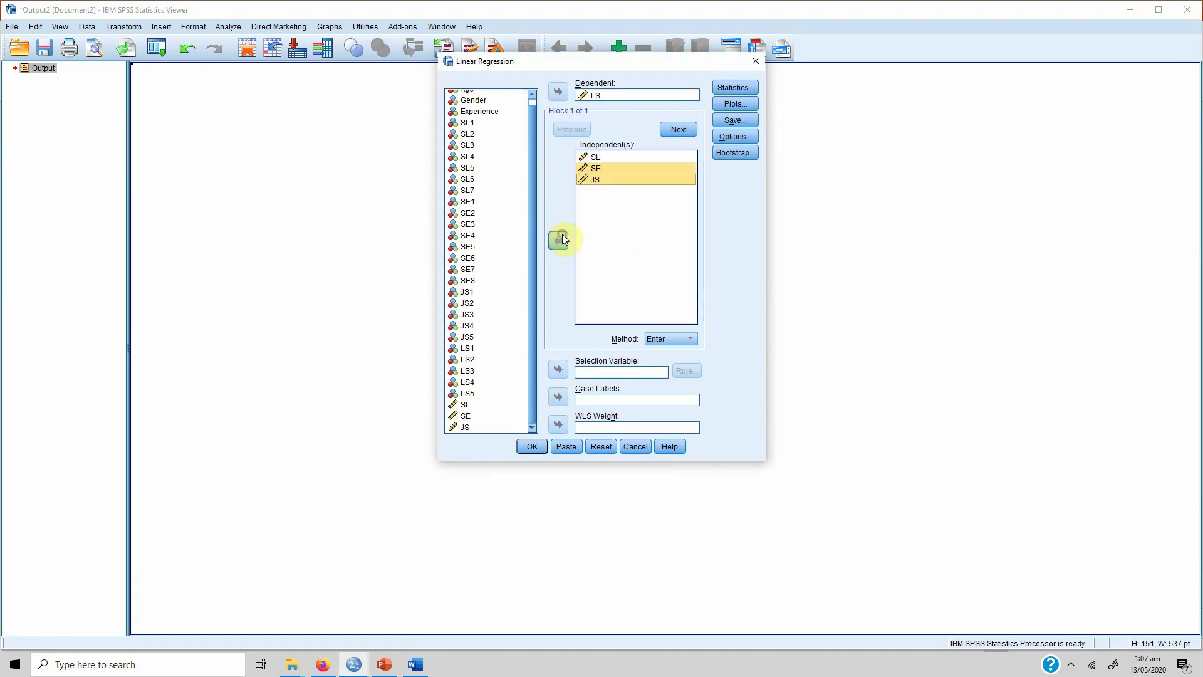
pyautogui.click(533, 446)
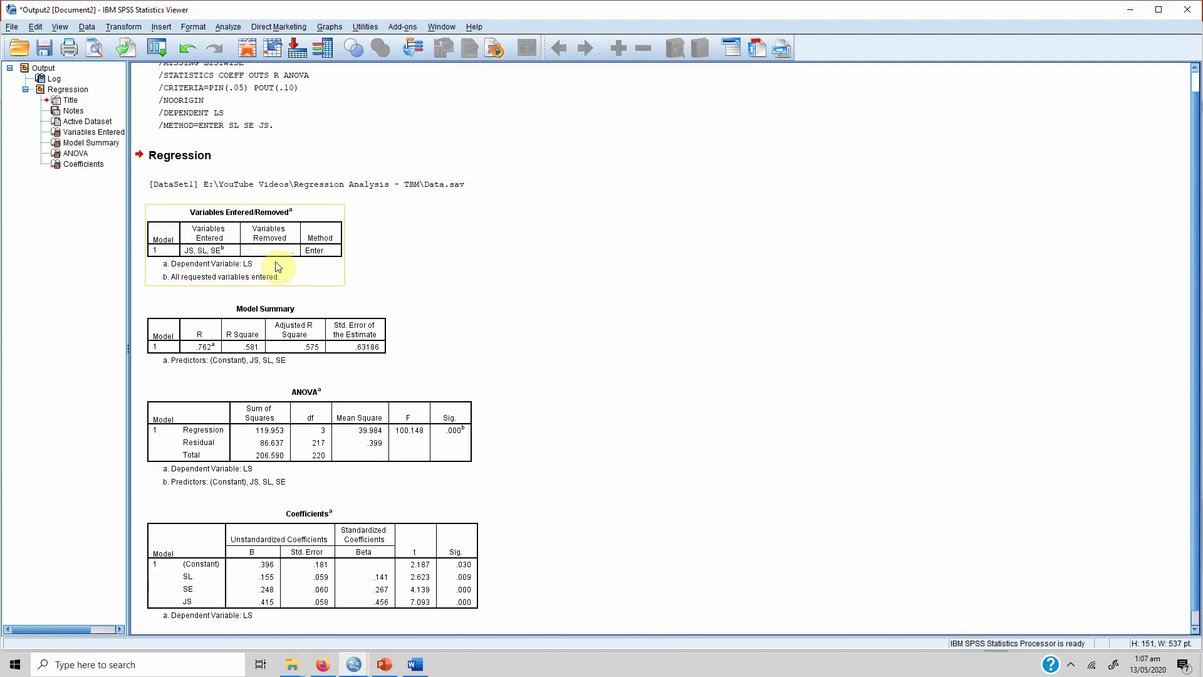
# Step: Examine the Model Summary, ANOVA and Coefficients tables of the multiple regression output
pyautogui.click(309, 332)
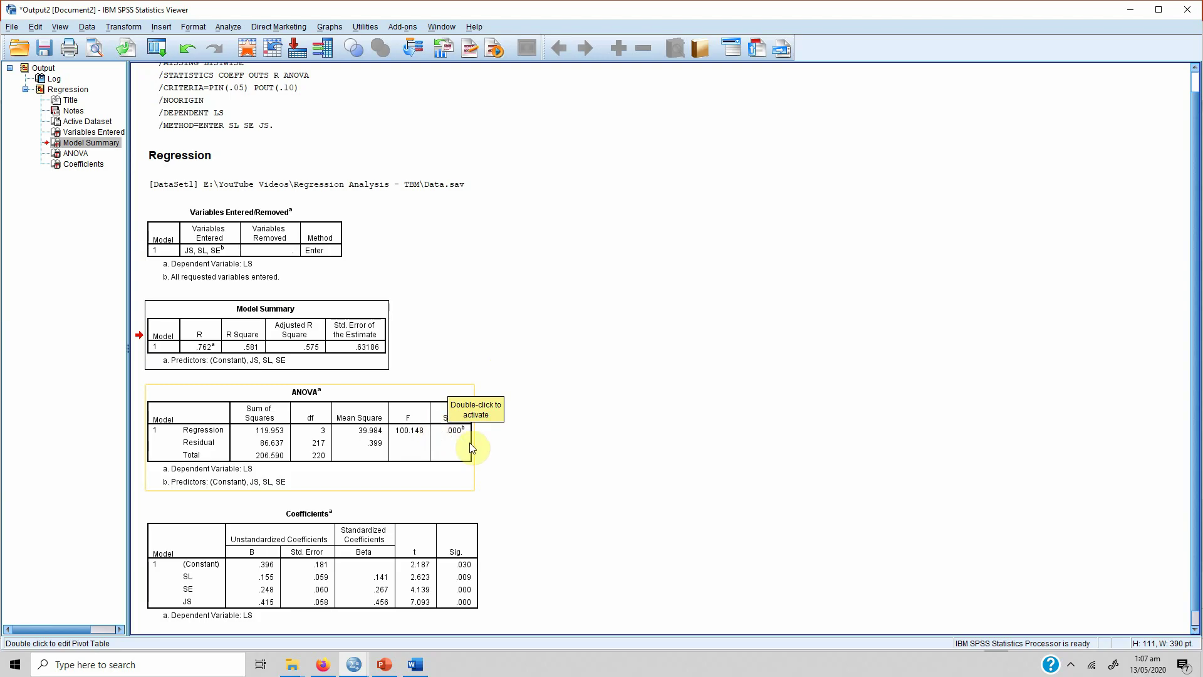
pyautogui.click(581, 438)
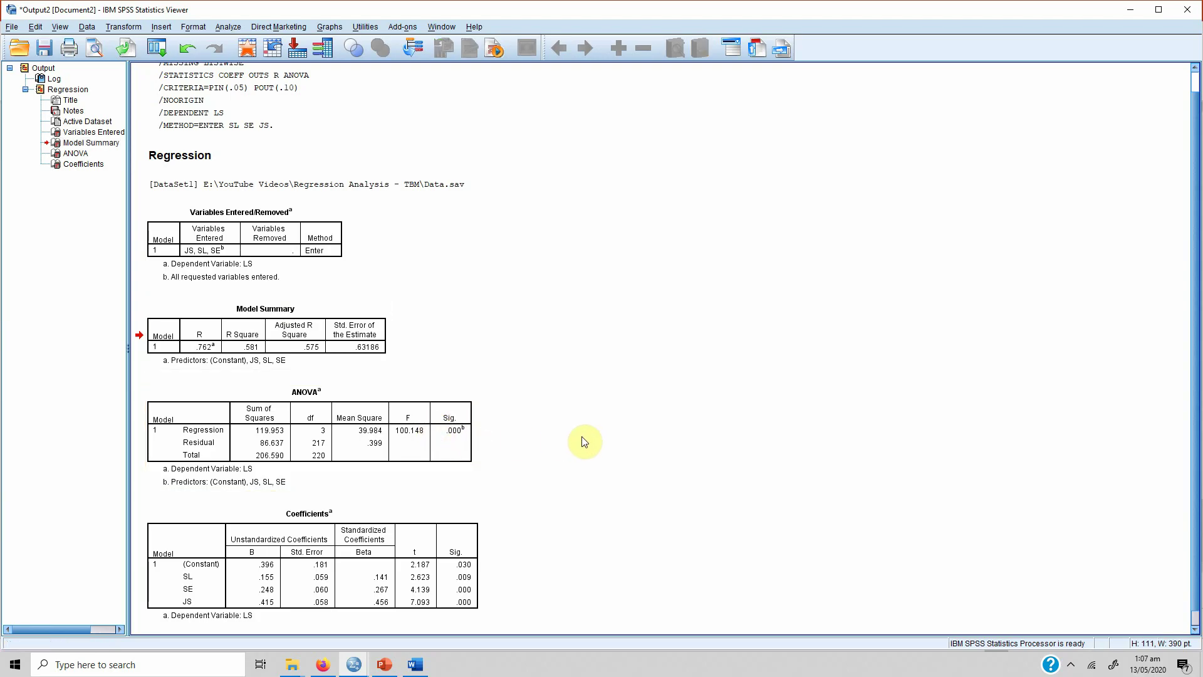
pyautogui.click(401, 514)
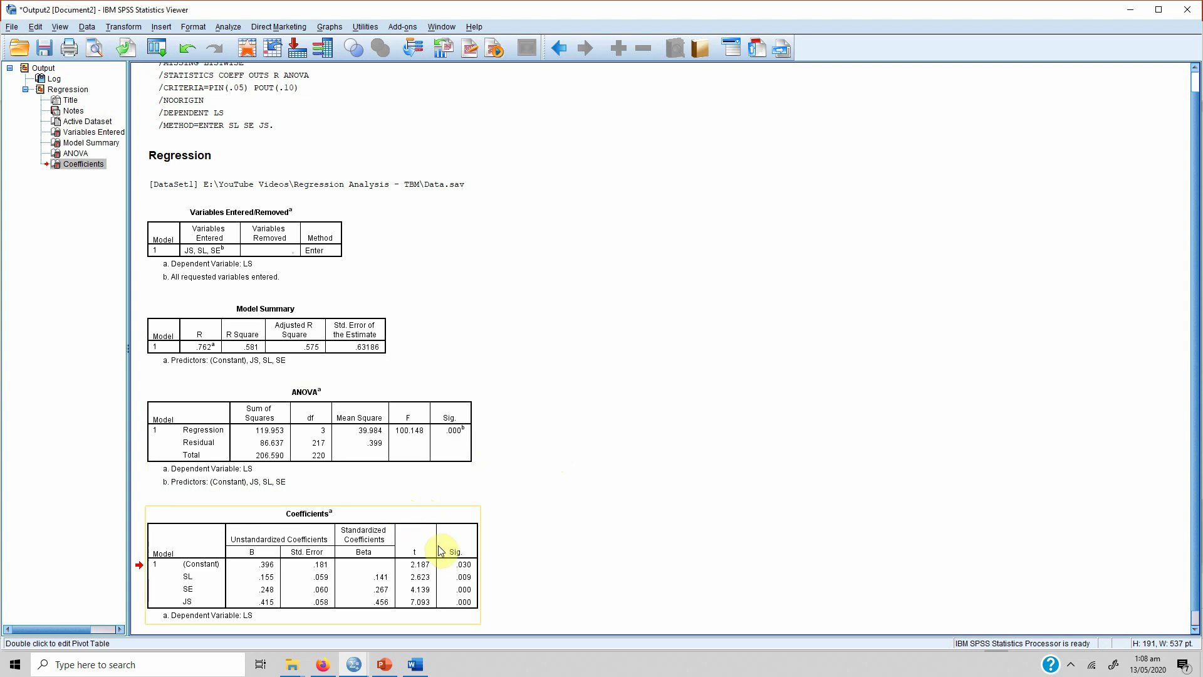
pyautogui.click(385, 515)
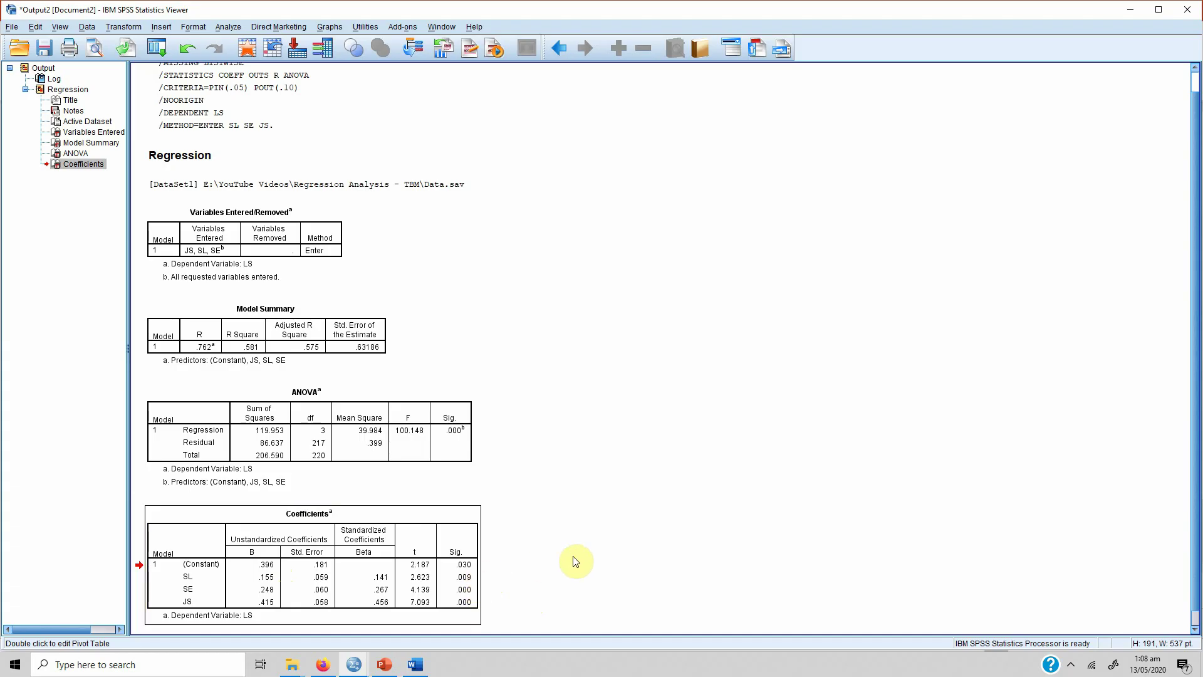
# Step: Switch to Word and insert a blank line above the second "The Problem:" heading to move it onto page 2
pyautogui.click(415, 664)
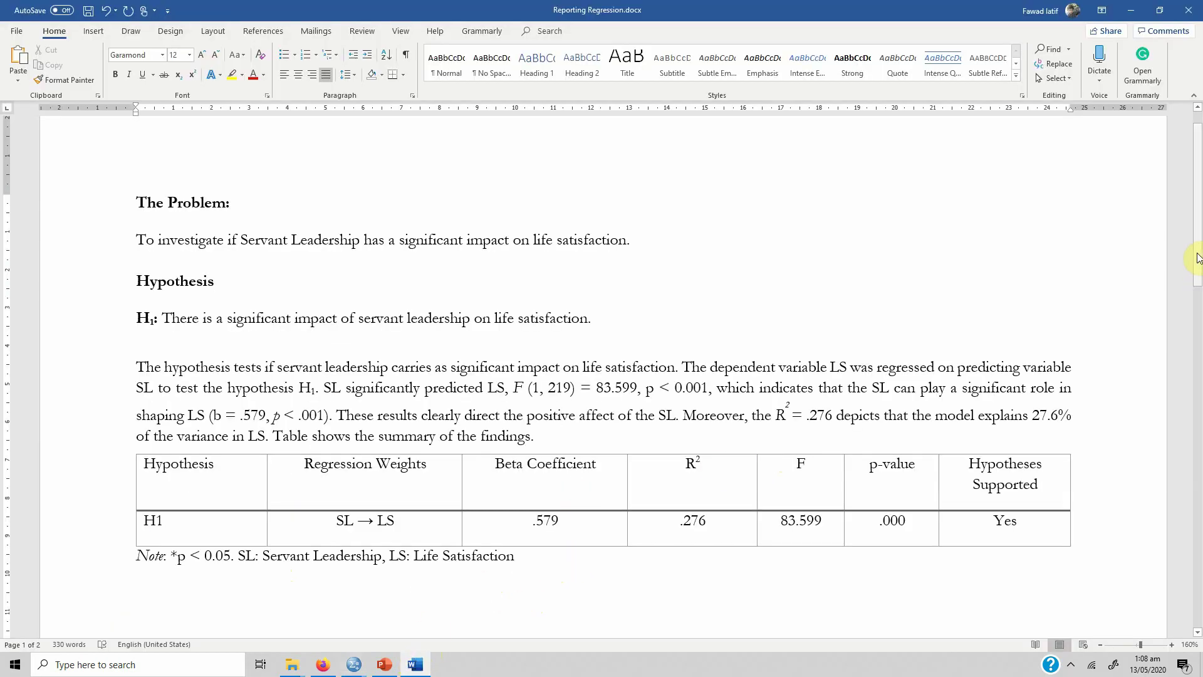
pyautogui.moveTo(1198, 257); pyautogui.dragTo(1199, 439)
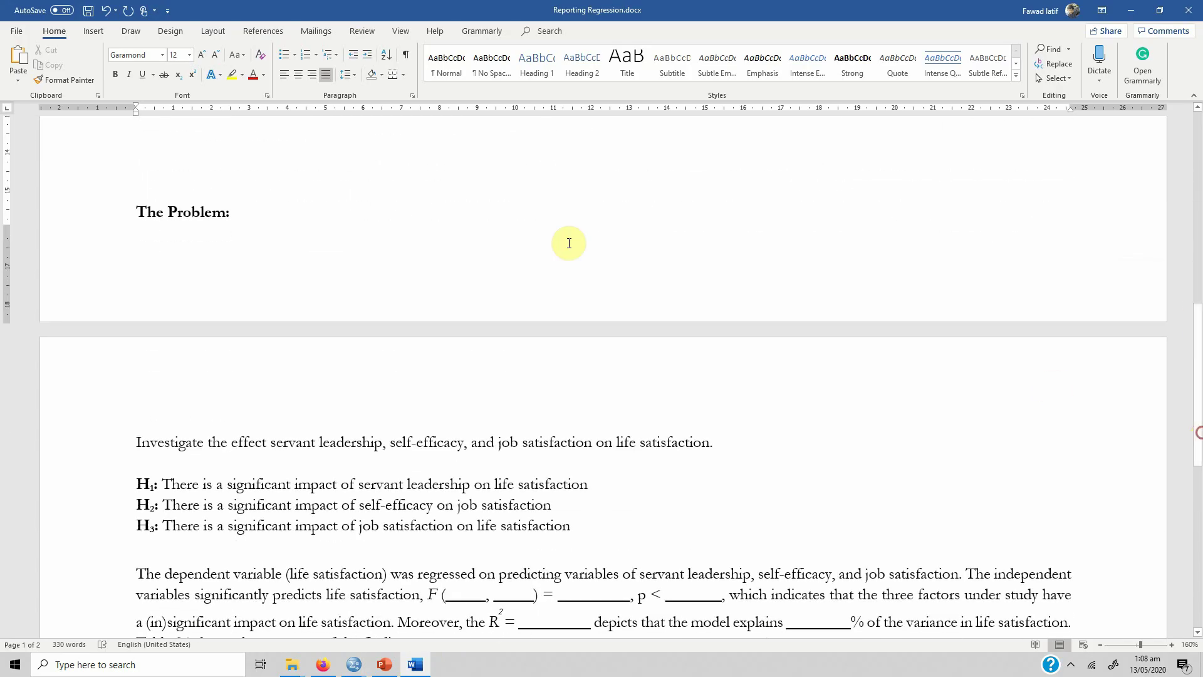
pyautogui.click(253, 177)
pyautogui.press('Return')
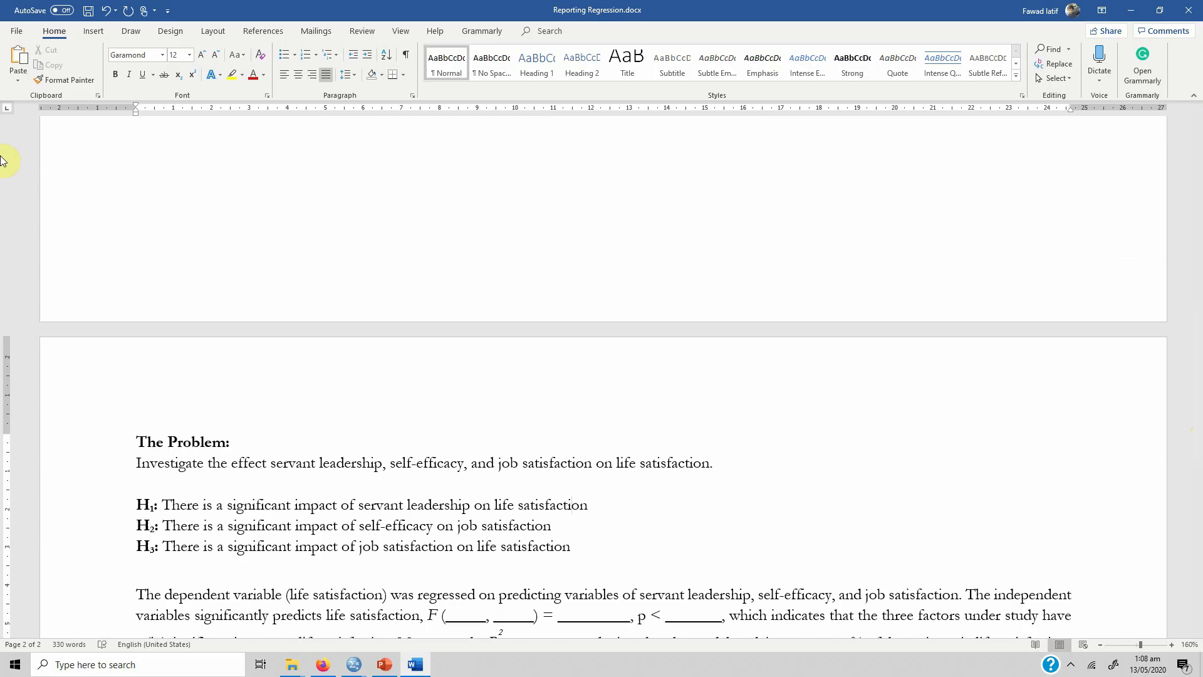
# Step: Read hypotheses H1 and H2 of the multiple regression problem on page 2
pyautogui.moveTo(176, 503); pyautogui.dragTo(577, 504)
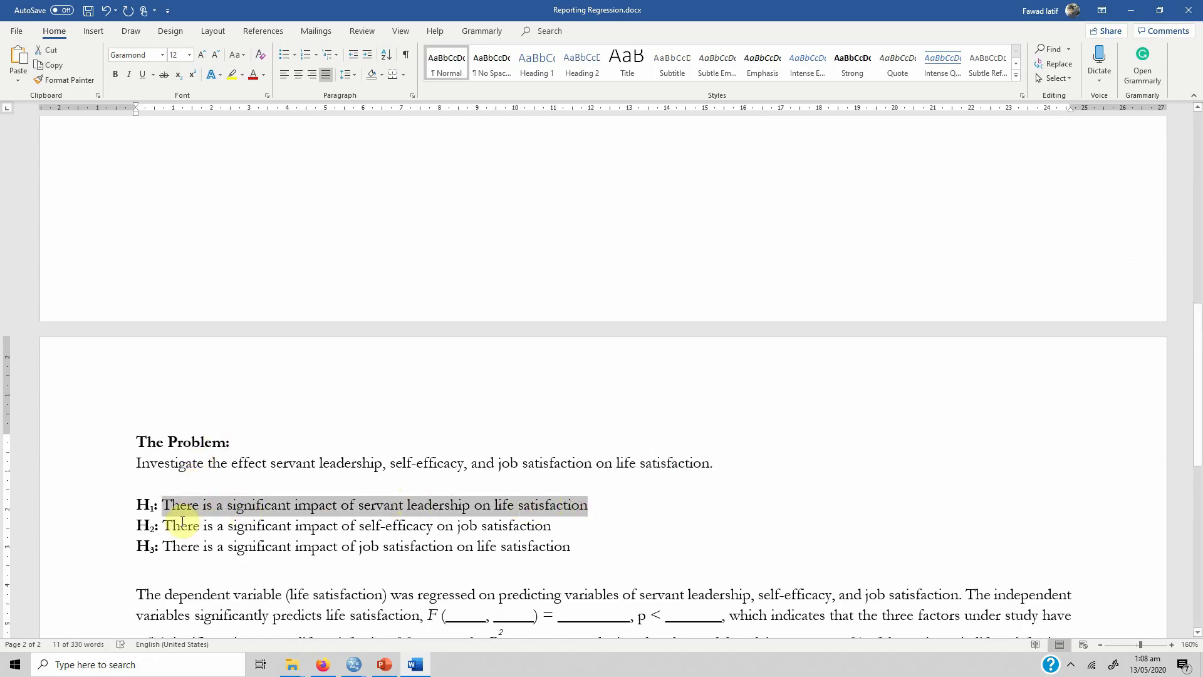
pyautogui.moveTo(166, 527); pyautogui.dragTo(552, 525)
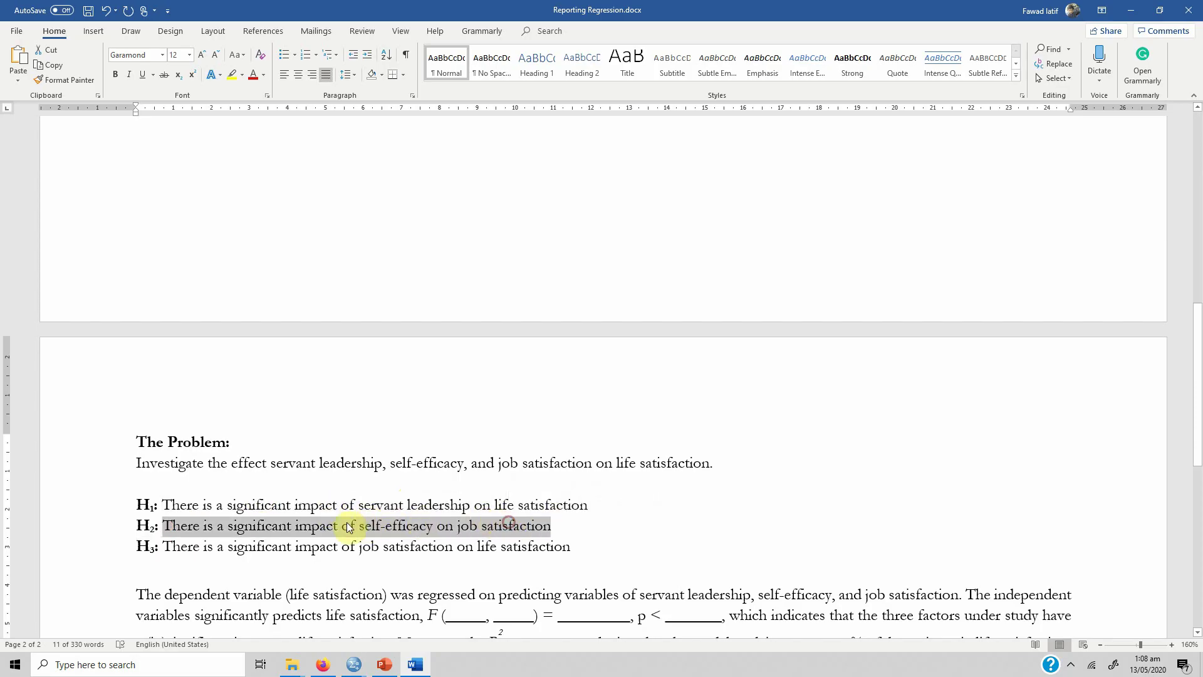
pyautogui.click(454, 526)
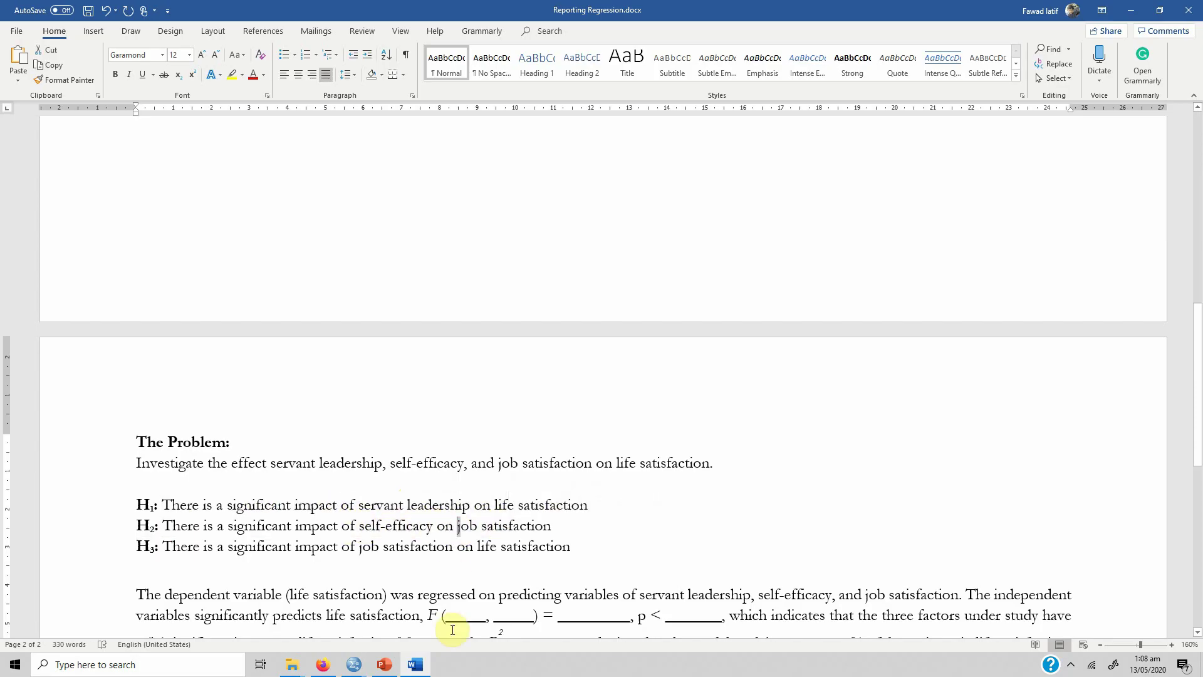
# Step: Reword H2's outcome to life satisfaction and clear the old B, t, p-value and Hypotheses Supported entries from the three hypothesis rows
pyautogui.write('life')
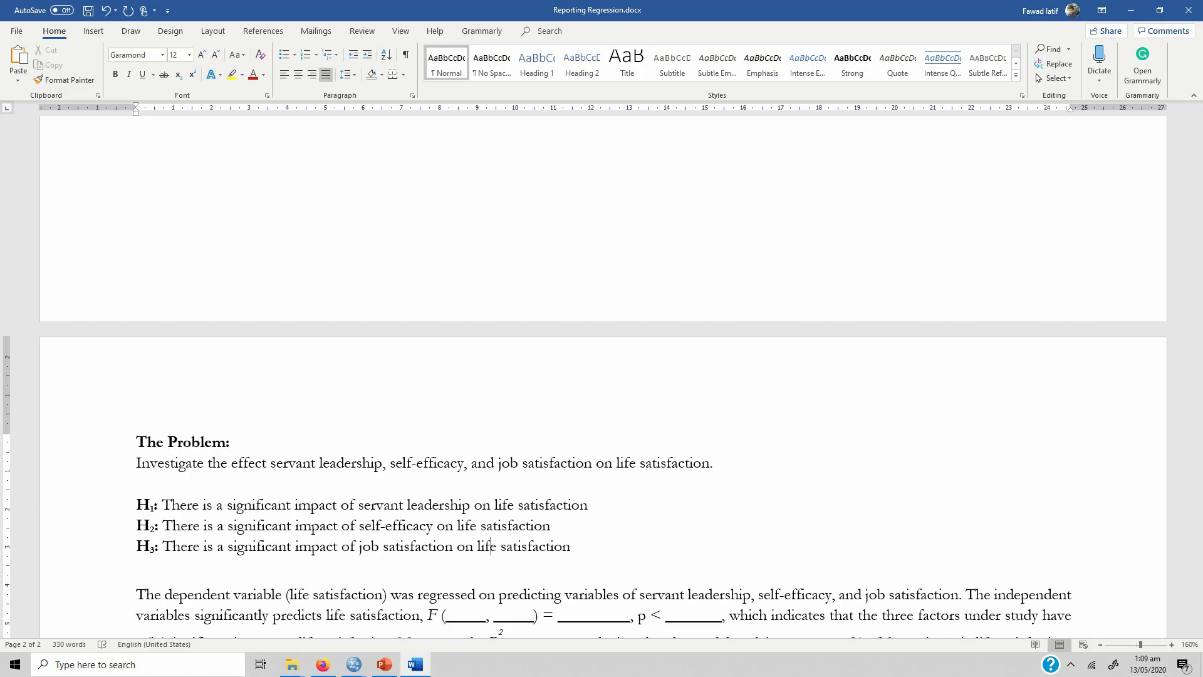
pyautogui.moveTo(1197, 349); pyautogui.dragTo(1197, 454)
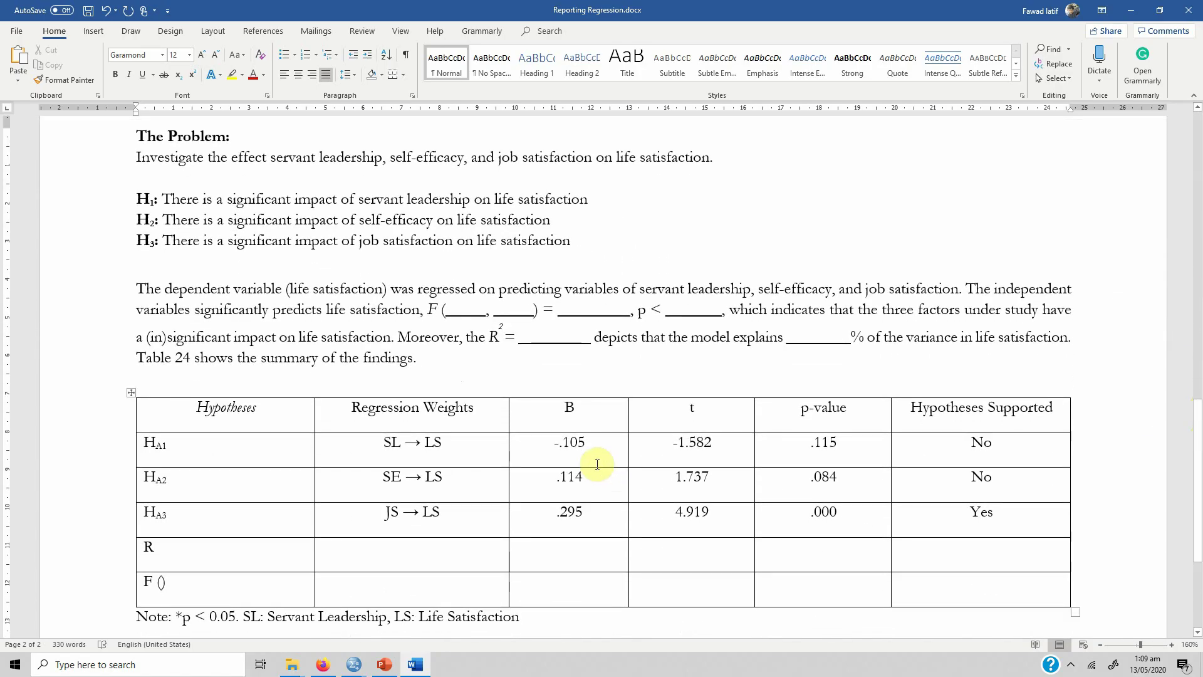
pyautogui.moveTo(555, 442); pyautogui.dragTo(968, 518)
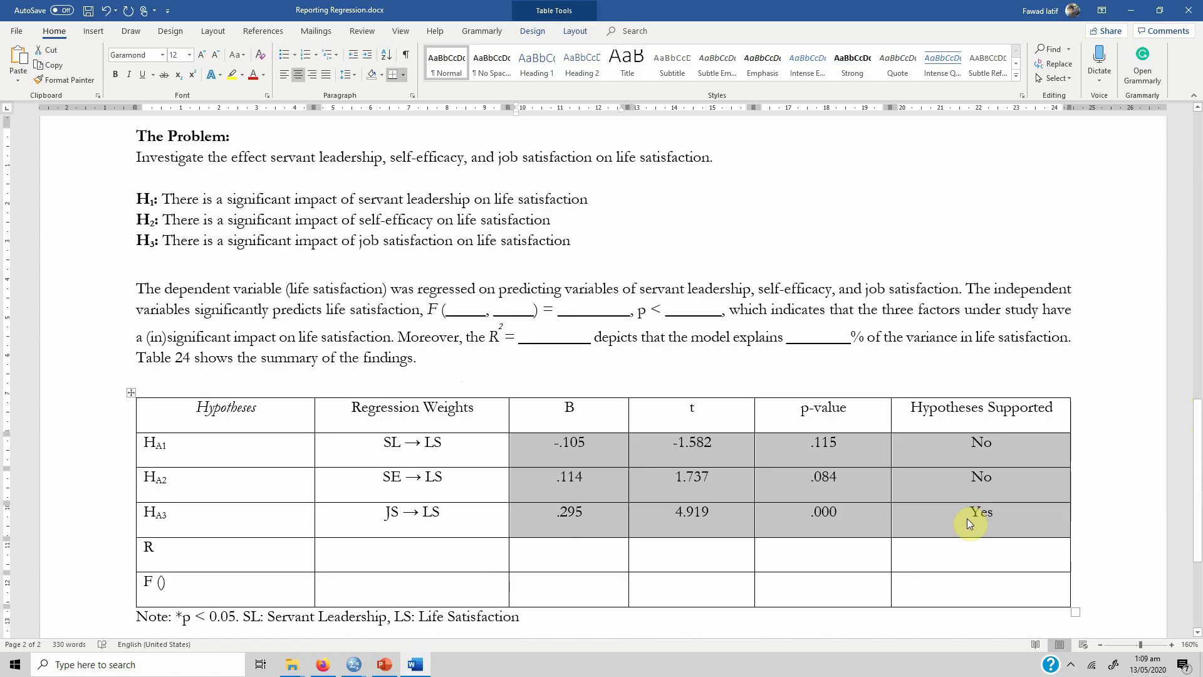
pyautogui.press('BackSpace')
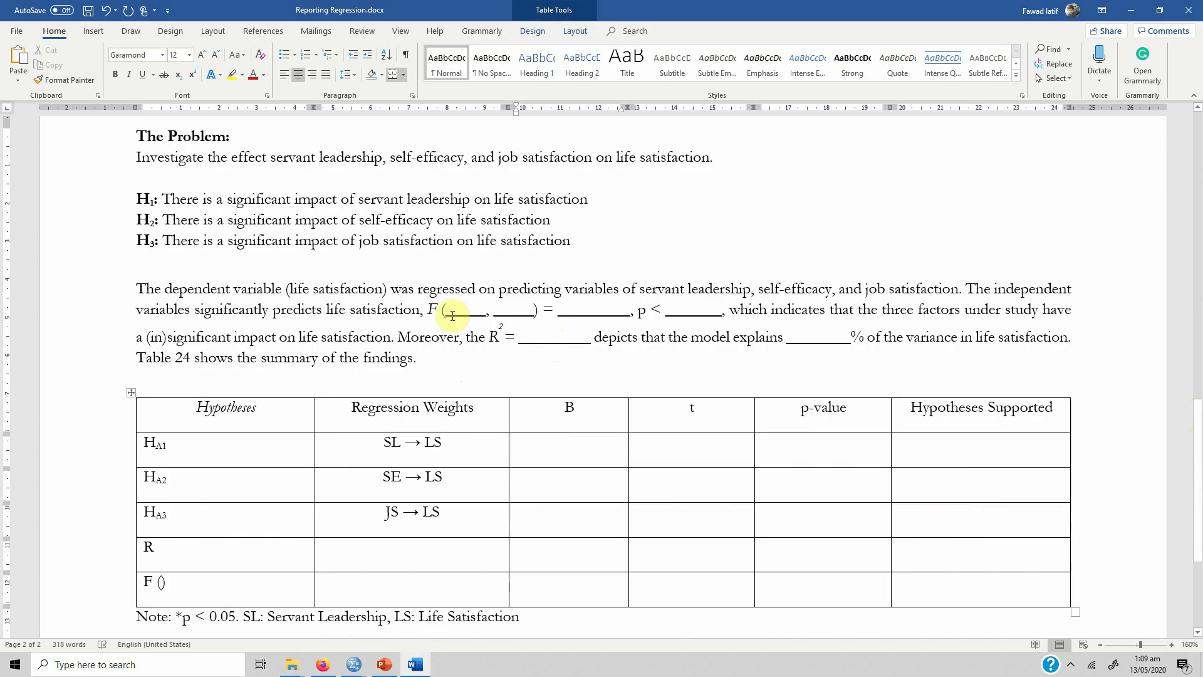
# Step: Correct "predicts" to "predict" in the sentence about the independent variables of the multiple regression write-up
pyautogui.click(179, 286)
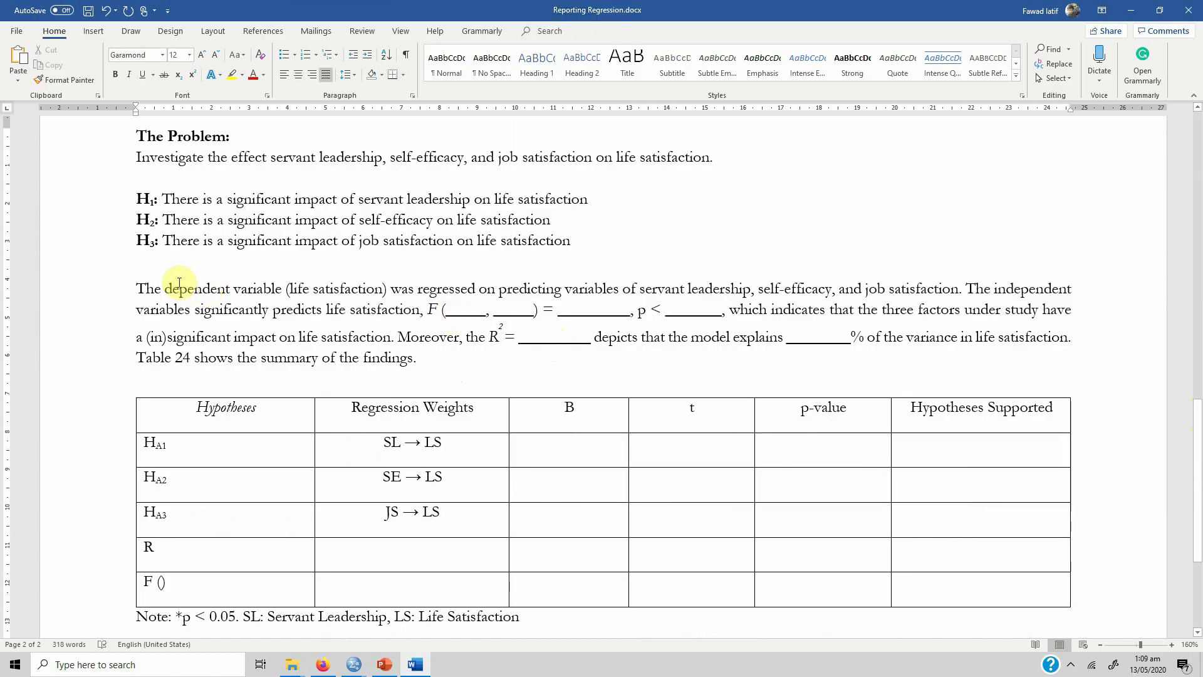
pyautogui.press('Right')
pyautogui.press('Right')
pyautogui.press('Right')
pyautogui.press('Right')
pyautogui.press('Right')
pyautogui.press('Right')
pyautogui.press('Right')
pyautogui.press('Right')
pyautogui.press('Right')
pyautogui.press('Right')
pyautogui.press('Right')
pyautogui.press('Right')
pyautogui.press('Right')
pyautogui.press('Right')
pyautogui.press('Right')
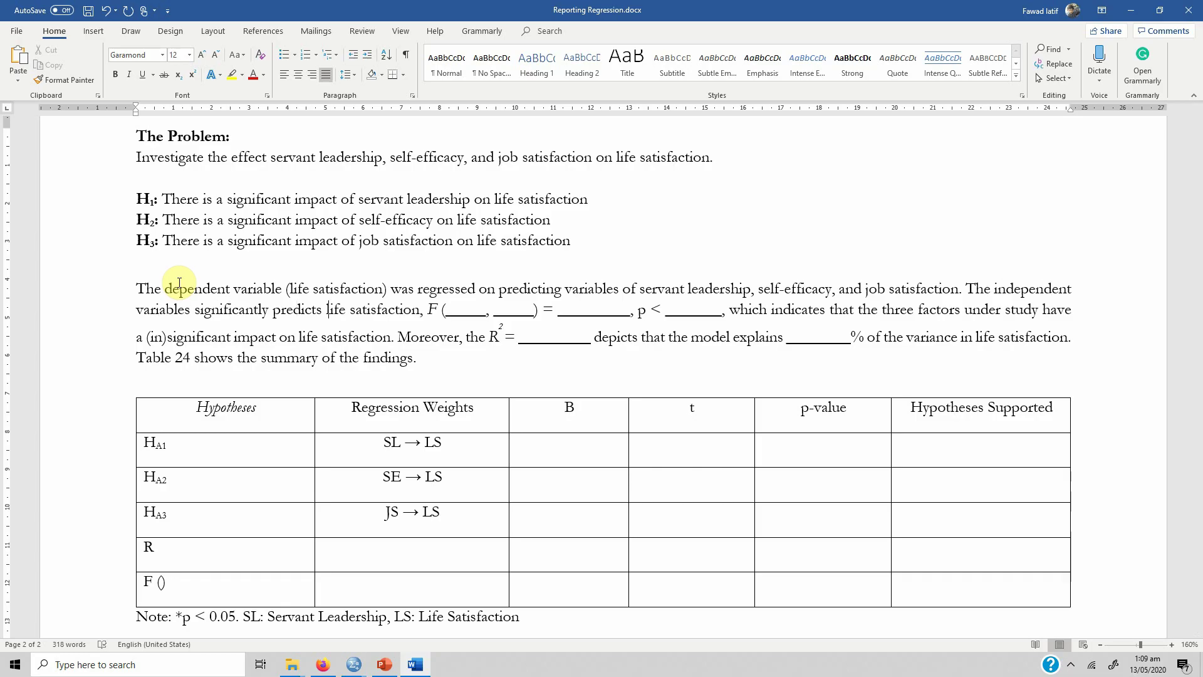
pyautogui.press('BackSpace')
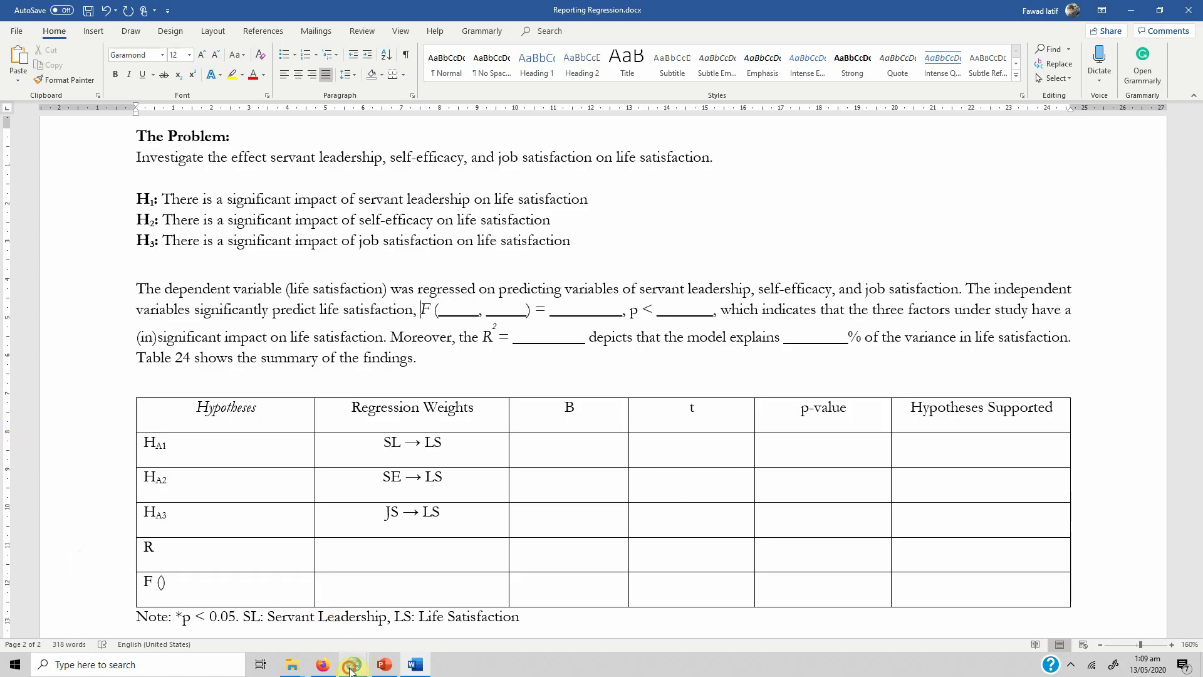
# Step: Look up the degrees of freedom in the SPSS ANOVA table and fill the two F blanks in Word with 3 and 217
pyautogui.click(354, 664)
pyautogui.click(384, 626)
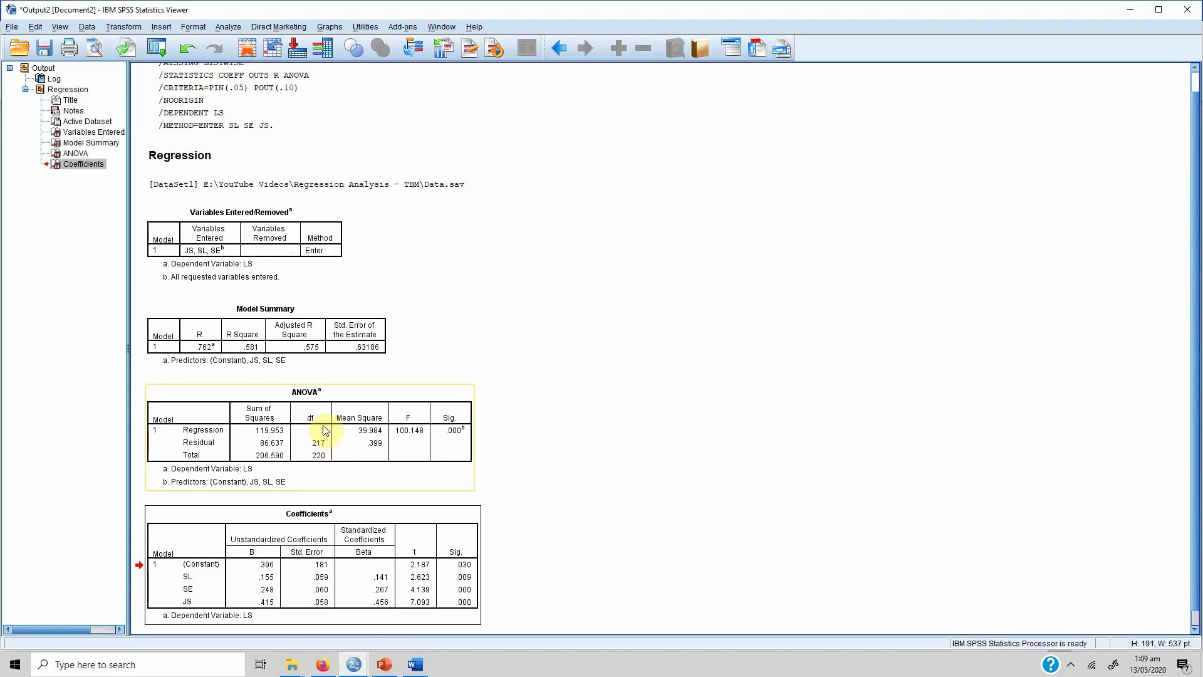
pyautogui.click(413, 563)
pyautogui.click(416, 664)
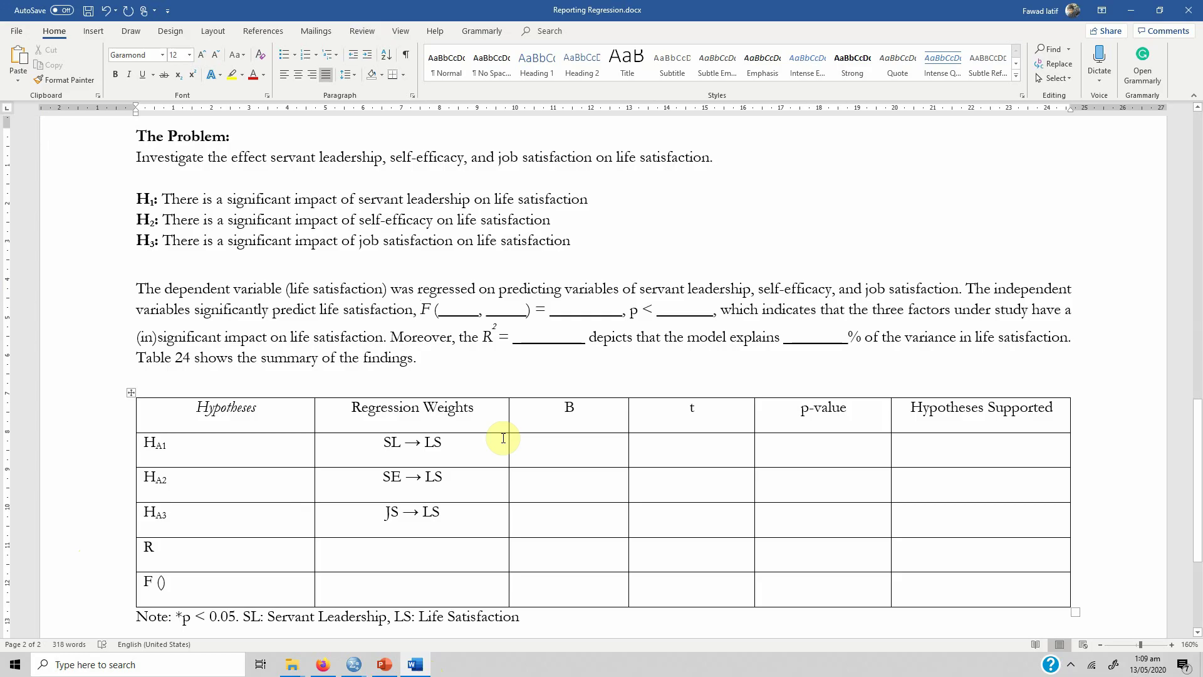
pyautogui.hotkey('shift', 'Right')
pyautogui.hotkey('shift', 'Right')
pyautogui.hotkey('shift', 'Right')
pyautogui.hotkey('shift', 'Right')
pyautogui.hotkey('shift', 'Right')
pyautogui.hotkey('shift', 'Right')
pyautogui.write('3')
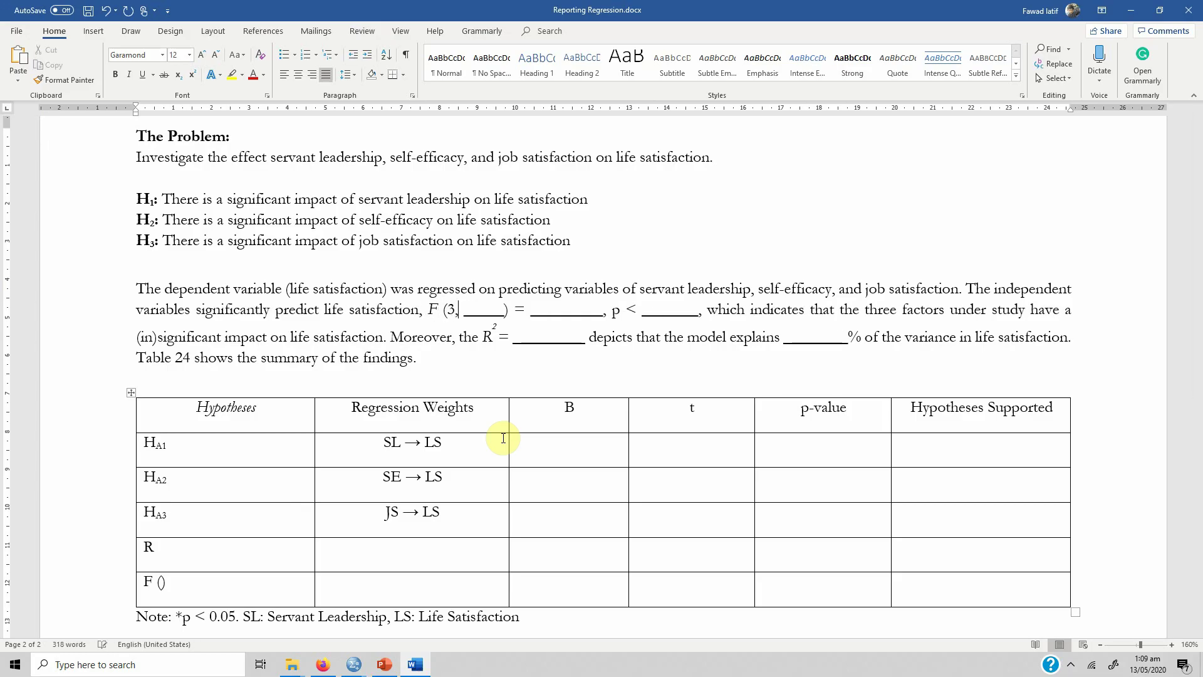
pyautogui.hotkey('shift', 'Right')
pyautogui.hotkey('shift', 'Right')
pyautogui.hotkey('shift', 'Right')
pyautogui.hotkey('shift', 'Right')
pyautogui.hotkey('shift', 'Right')
pyautogui.hotkey('shift', 'Right')
pyautogui.write('217')
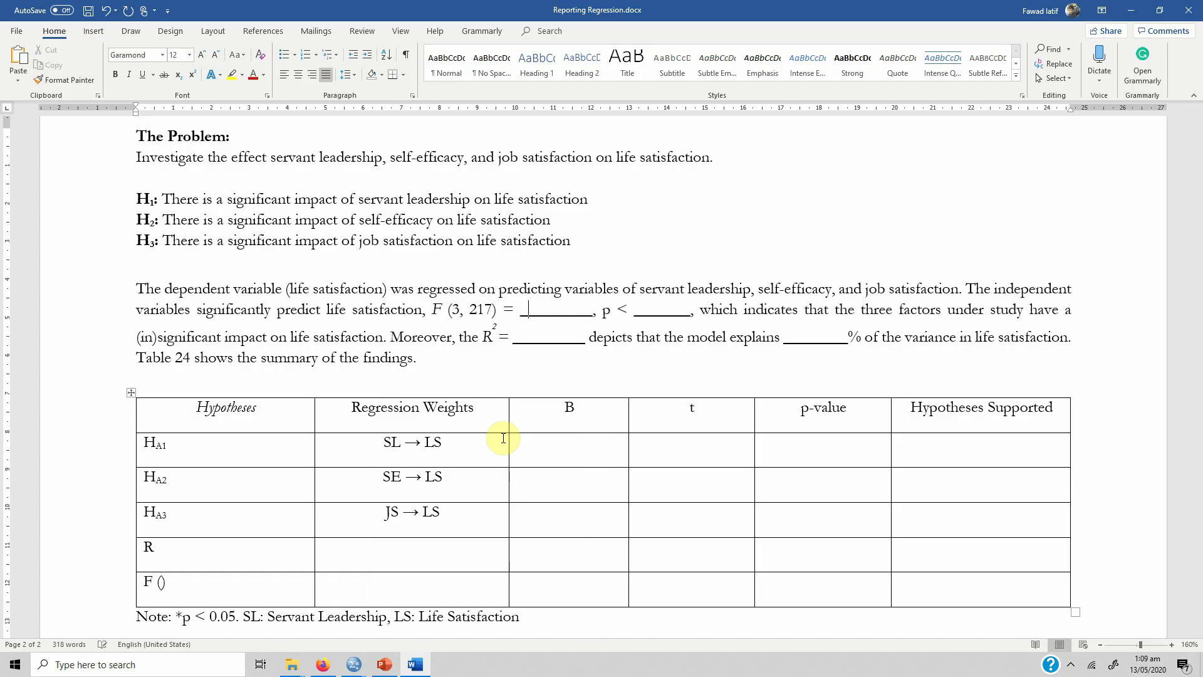
# Step: Check the F value in the SPSS ANOVA table and replace the F blank in the Word paragraph with 100.148
pyautogui.moveTo(354, 665)
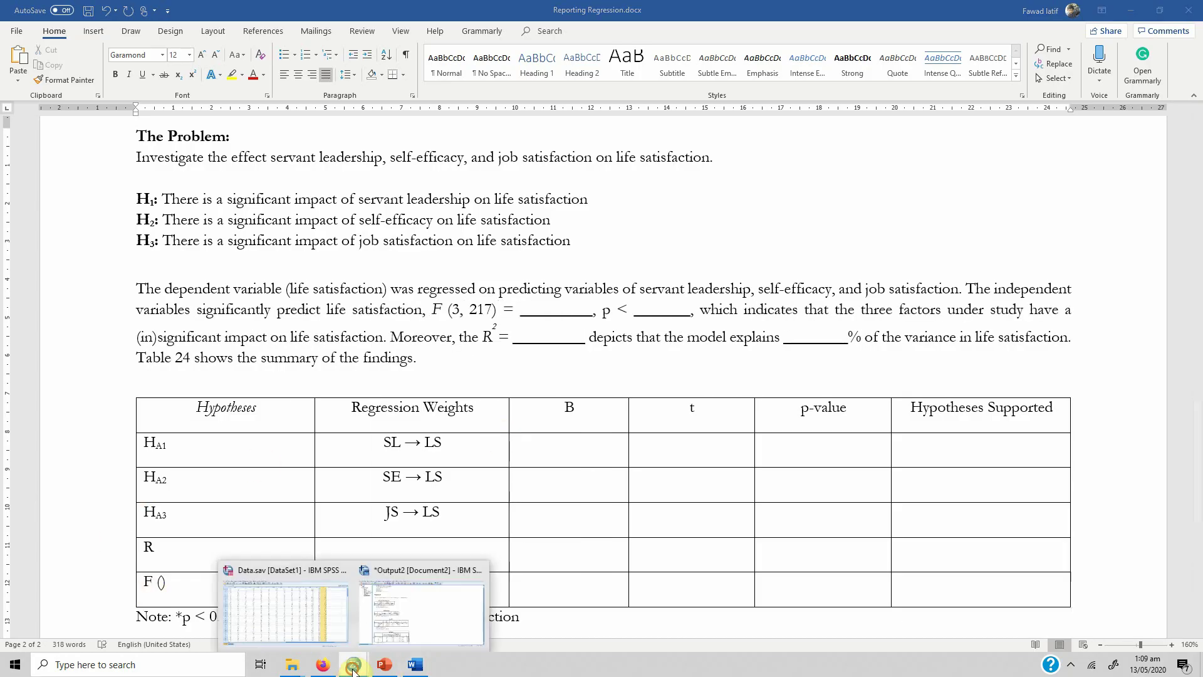
pyautogui.click(386, 629)
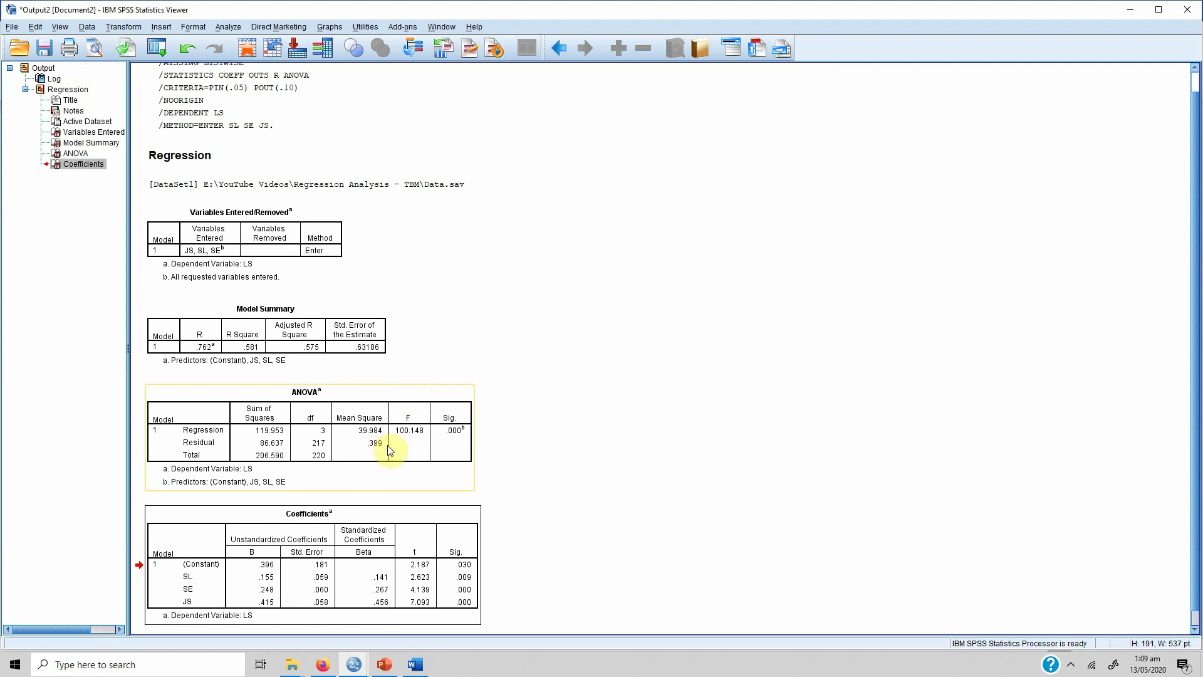
pyautogui.click(416, 665)
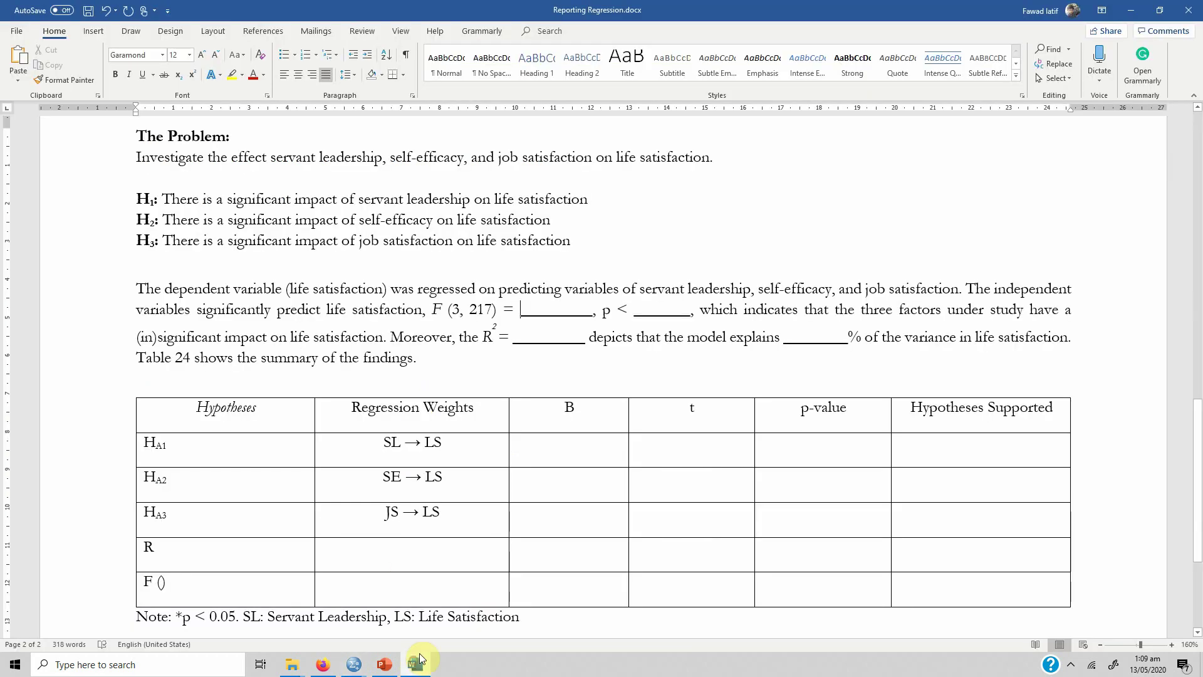
pyautogui.write('100.148')
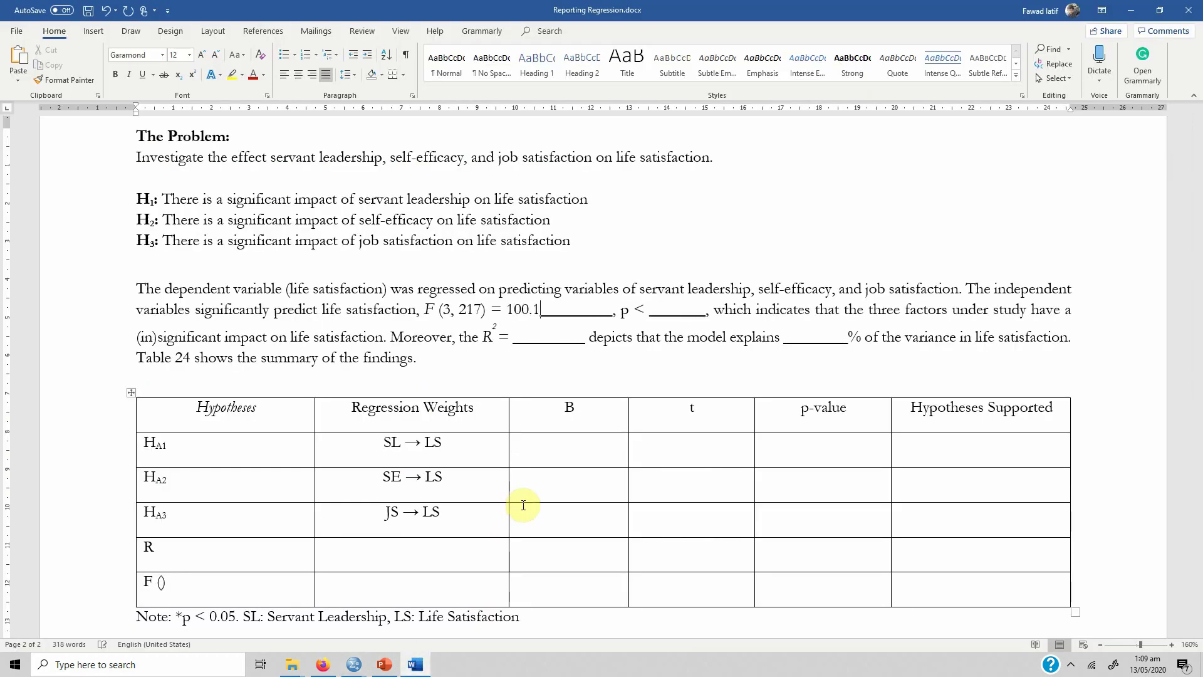
pyautogui.hotkey('shift', 'Right')
pyautogui.hotkey('shift', 'Right')
pyautogui.hotkey('shift', 'Right')
pyautogui.hotkey('shift', 'Right')
pyautogui.hotkey('shift', 'Right')
pyautogui.hotkey('shift', 'Right')
pyautogui.hotkey('shift', 'Right')
pyautogui.hotkey('shift', 'Right')
pyautogui.hotkey('shift', 'Right')
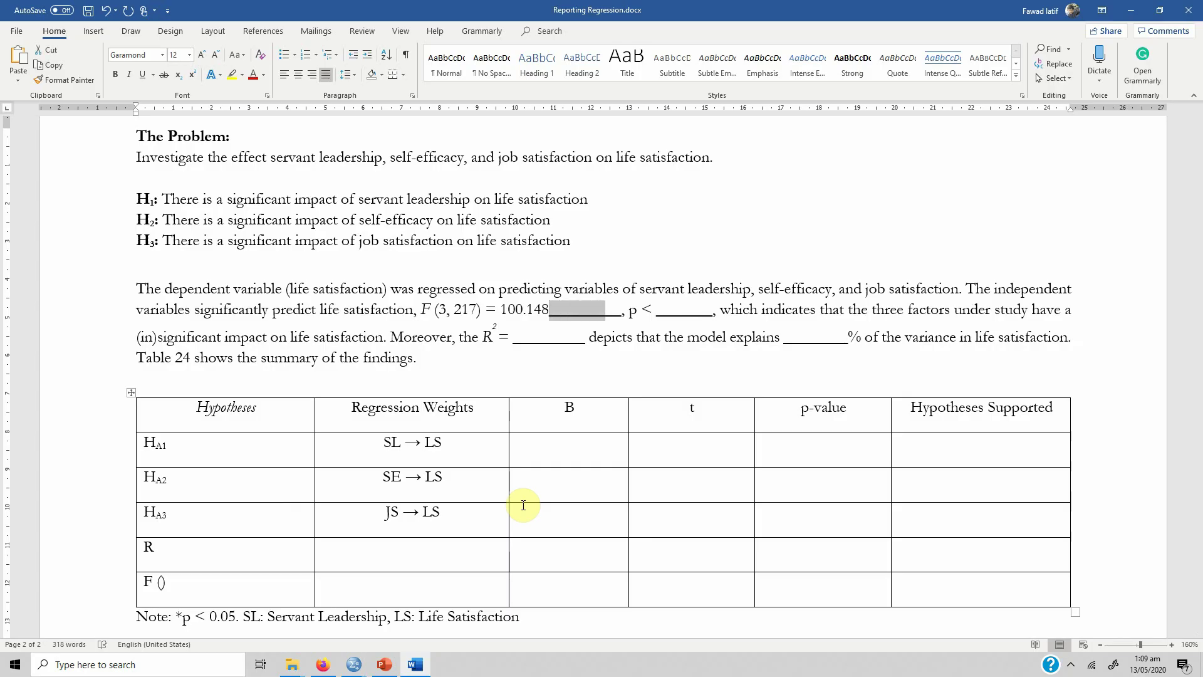
pyautogui.press('Delete')
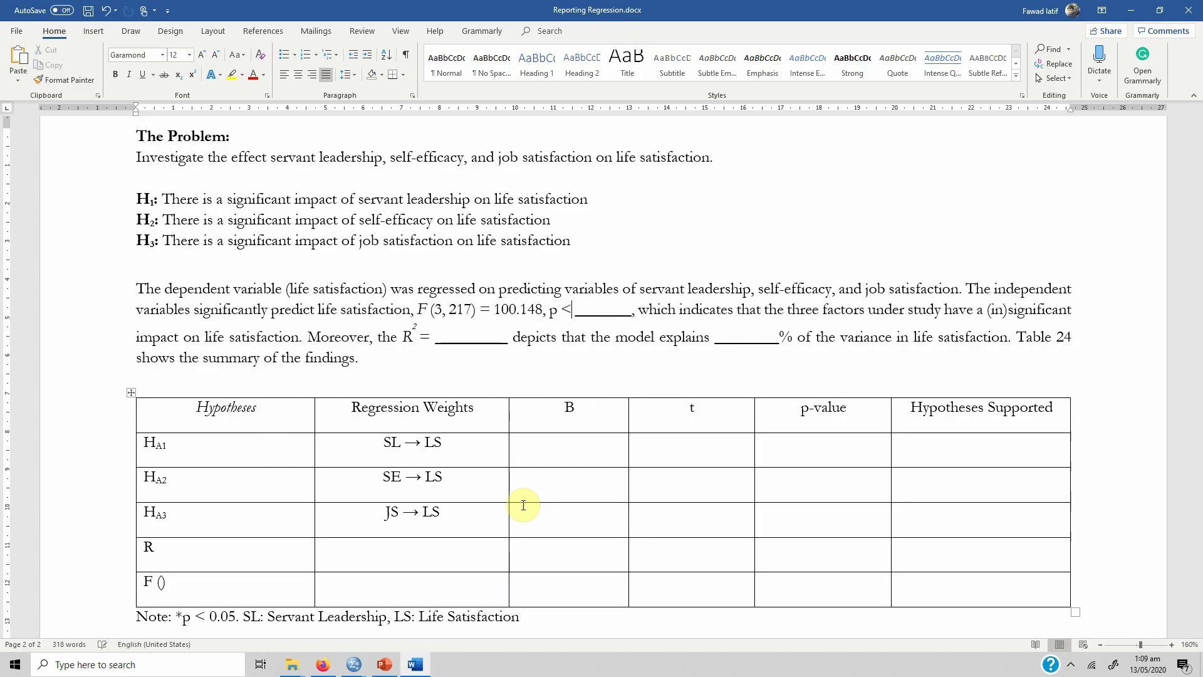
# Step: Check the ANOVA significance in SPSS and replace the p < blank in the Word paragraph with .001
pyautogui.moveTo(354, 664)
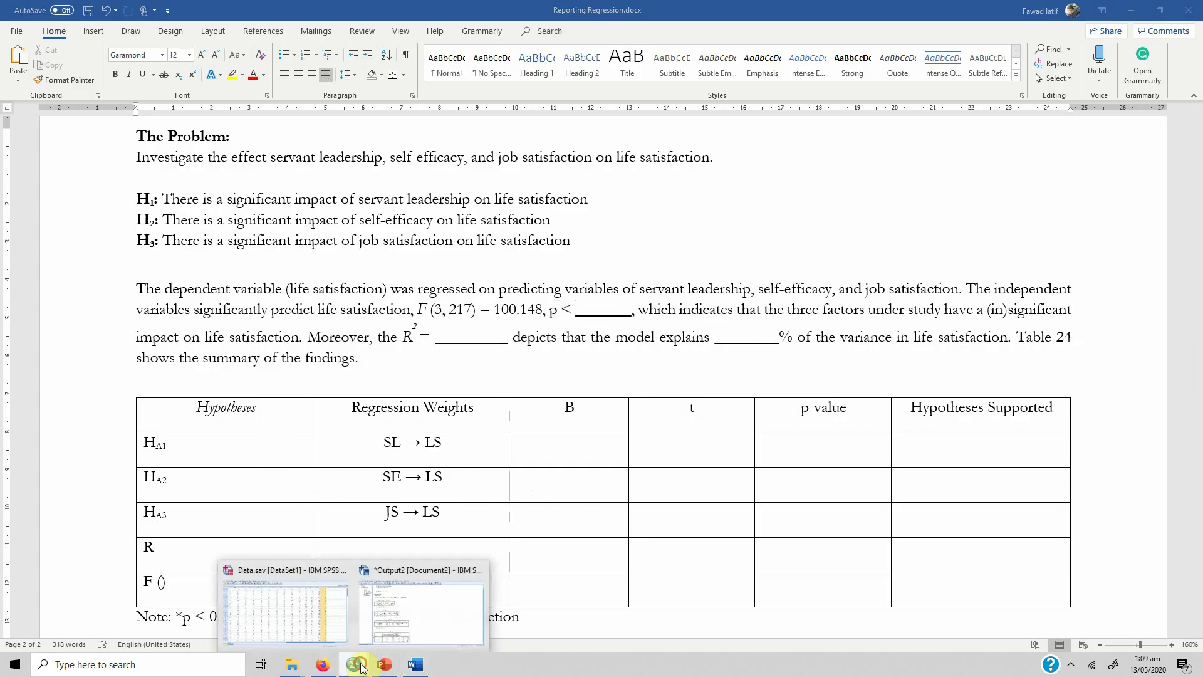
pyautogui.click(425, 608)
pyautogui.click(415, 664)
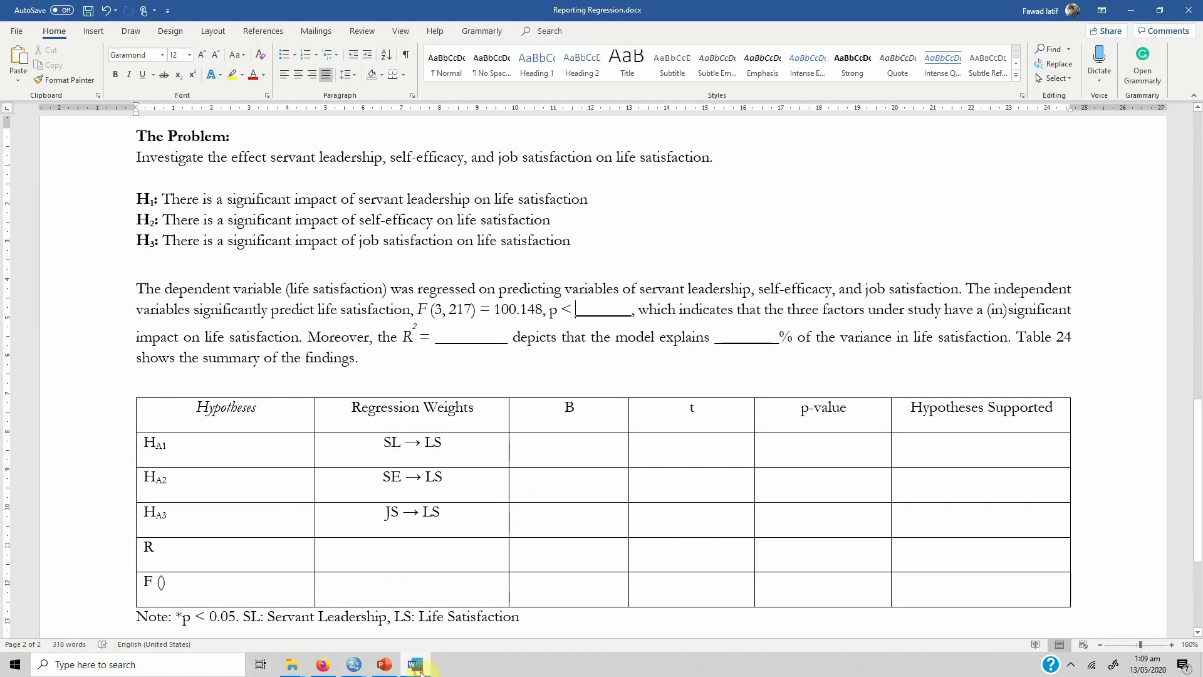
pyautogui.hotkey('shift', 'Right')
pyautogui.hotkey('shift', 'Right')
pyautogui.hotkey('shift', 'Right')
pyautogui.hotkey('shift', 'Right')
pyautogui.hotkey('shift', 'Right')
pyautogui.hotkey('shift', 'Right')
pyautogui.hotkey('shift', 'Right')
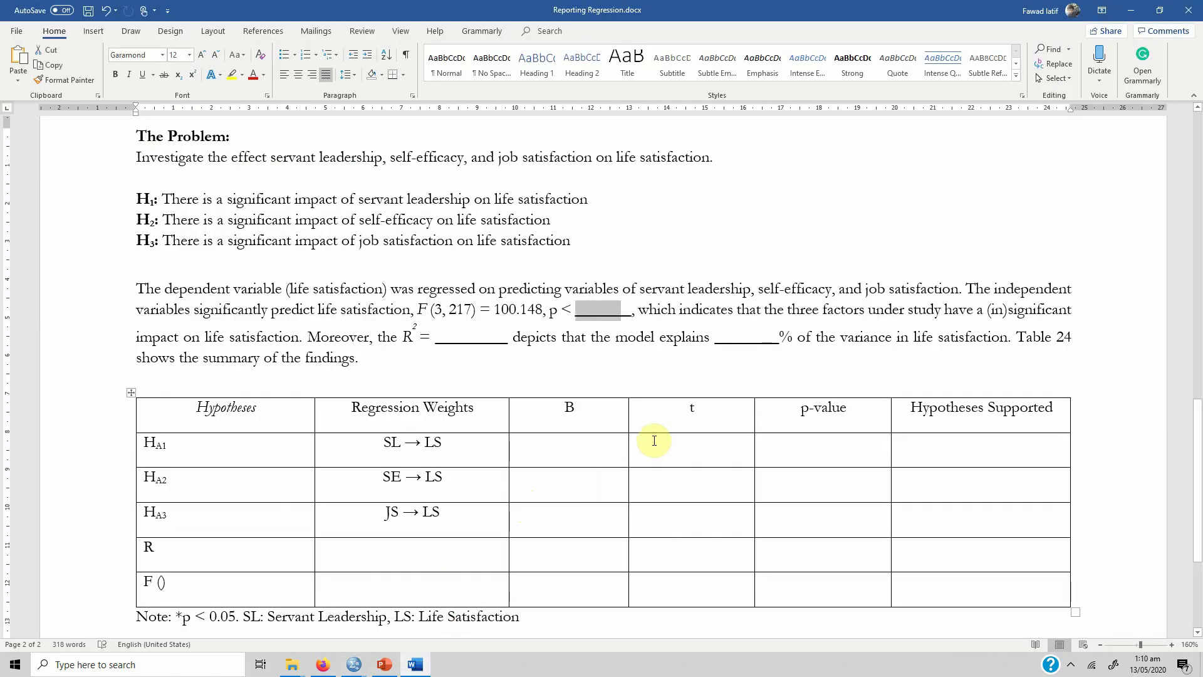
pyautogui.write('.001')
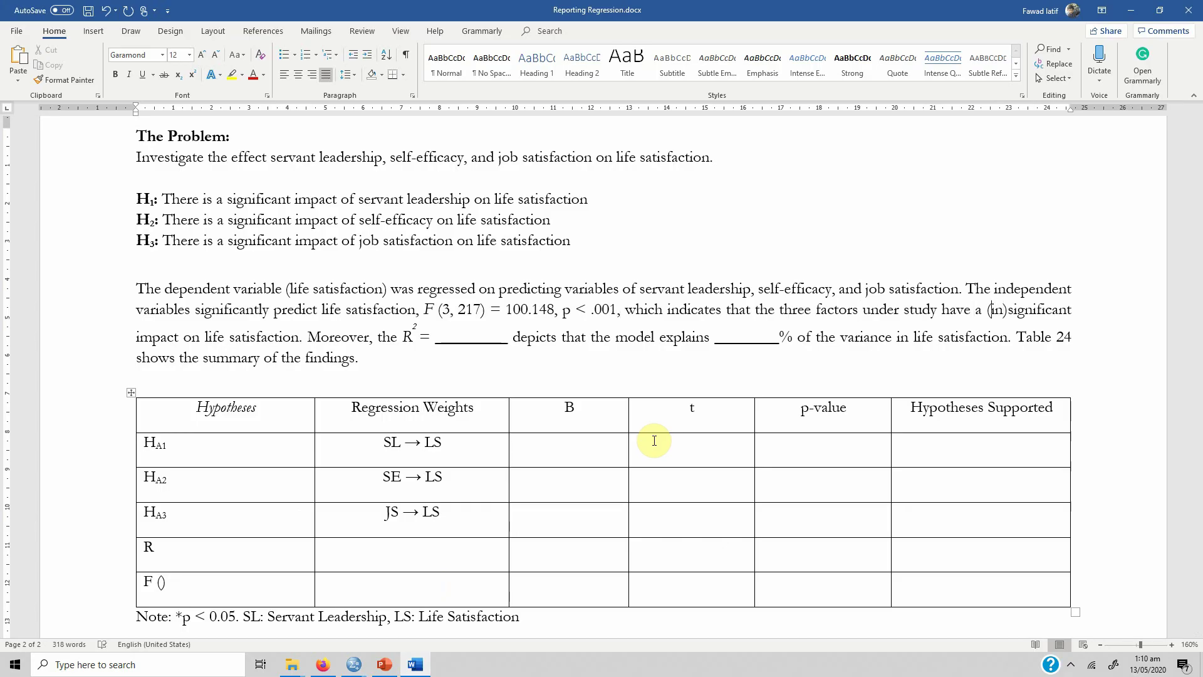
# Step: Change "(in)significant" to "significant" in the sentence on the impact of the three factors
pyautogui.hotkey('shift', 'Left')
pyautogui.hotkey('shift', 'Left')
pyautogui.hotkey('shift', 'Left')
pyautogui.hotkey('shift', 'Left')
pyautogui.press('Delete')
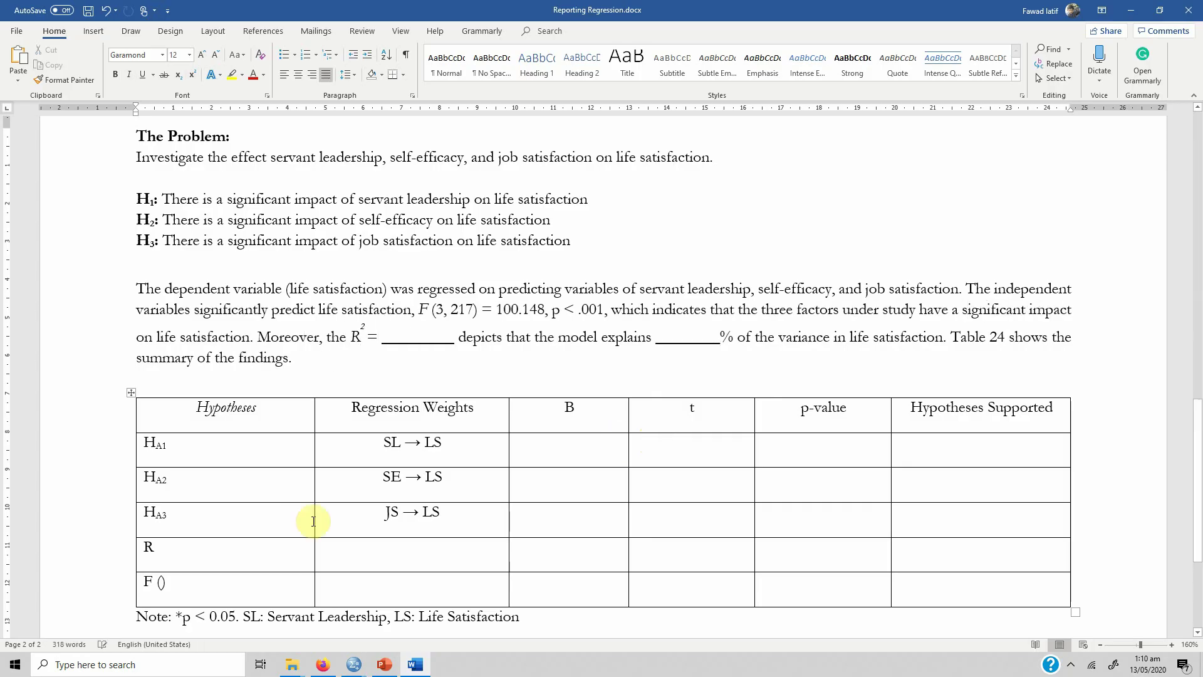
# Step: Look up R Square in the SPSS Model Summary and replace the R² blank in the Word paragraph with .581
pyautogui.click(361, 670)
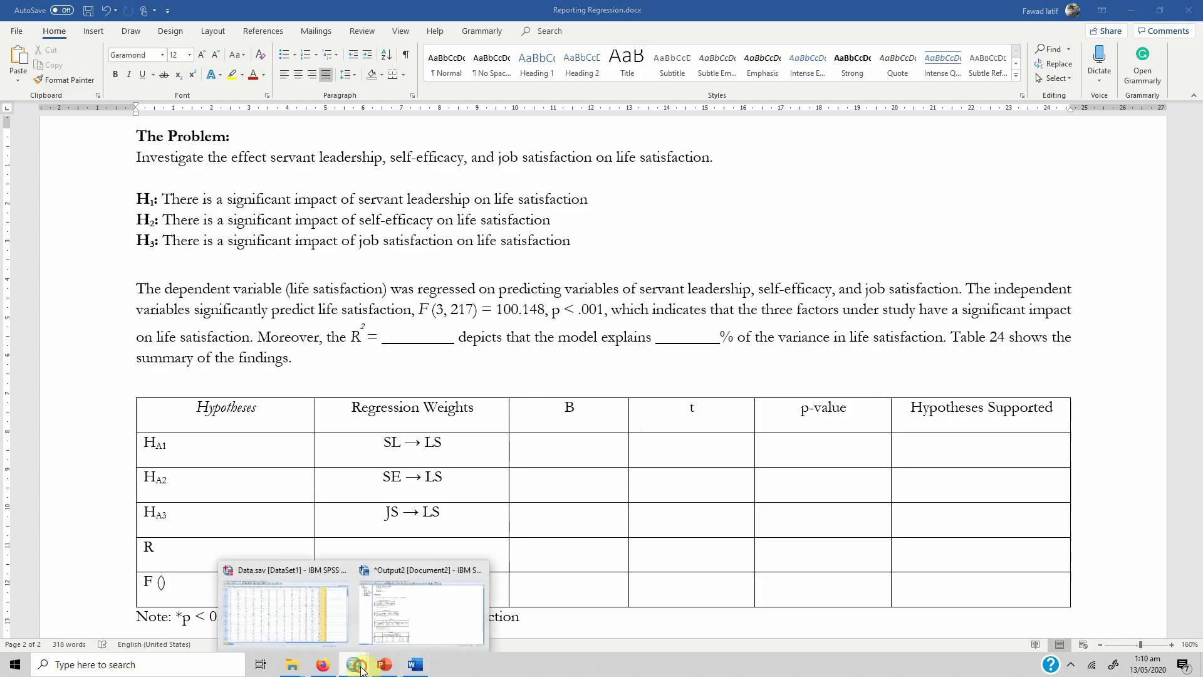
pyautogui.click(384, 628)
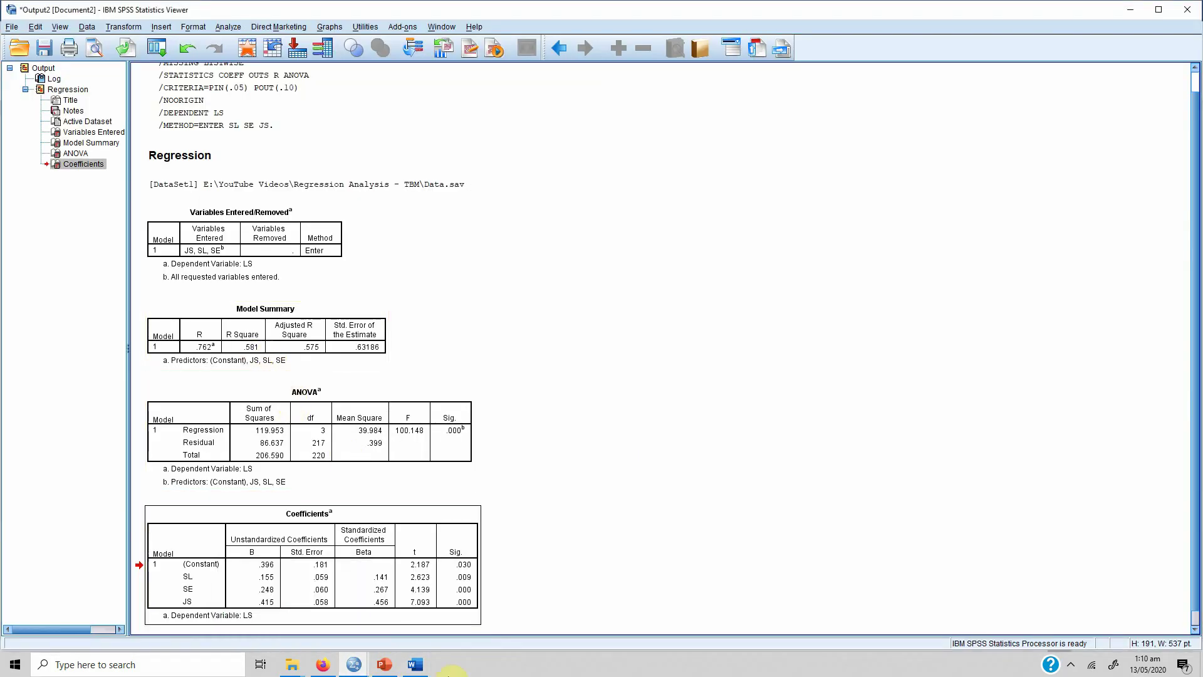
pyautogui.click(415, 664)
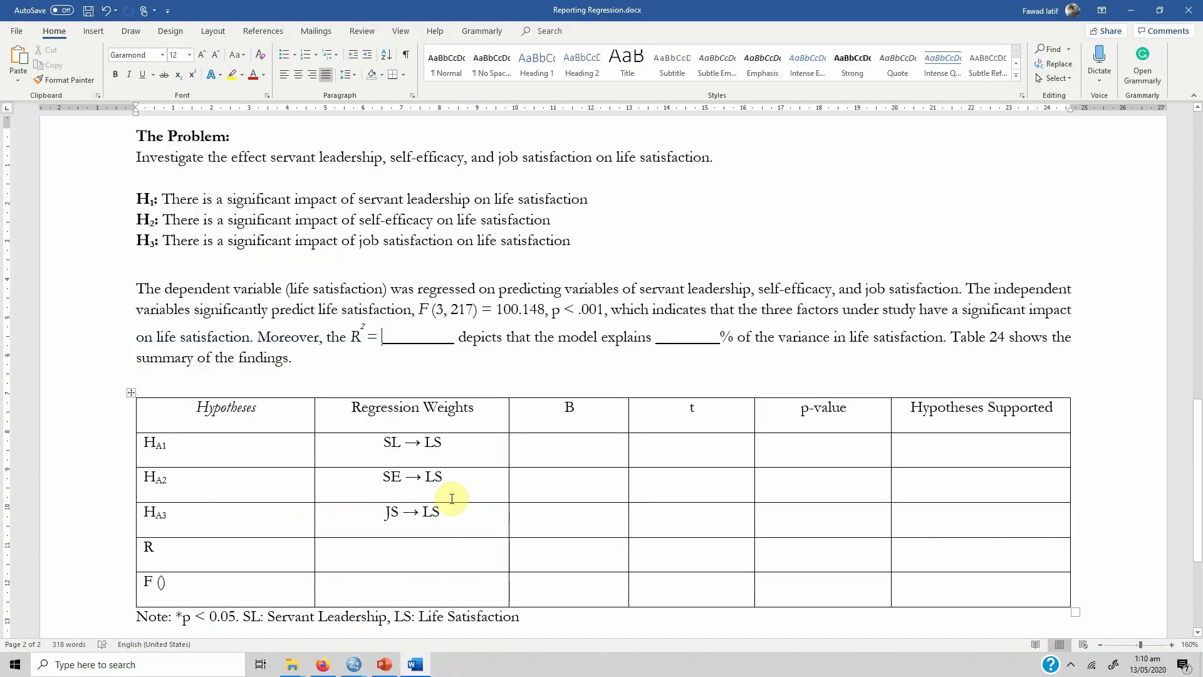
pyautogui.write('.581')
pyautogui.hotkey('shift', 'Right')
pyautogui.hotkey('shift', 'Right')
pyautogui.hotkey('shift', 'Right')
pyautogui.hotkey('shift', 'Right')
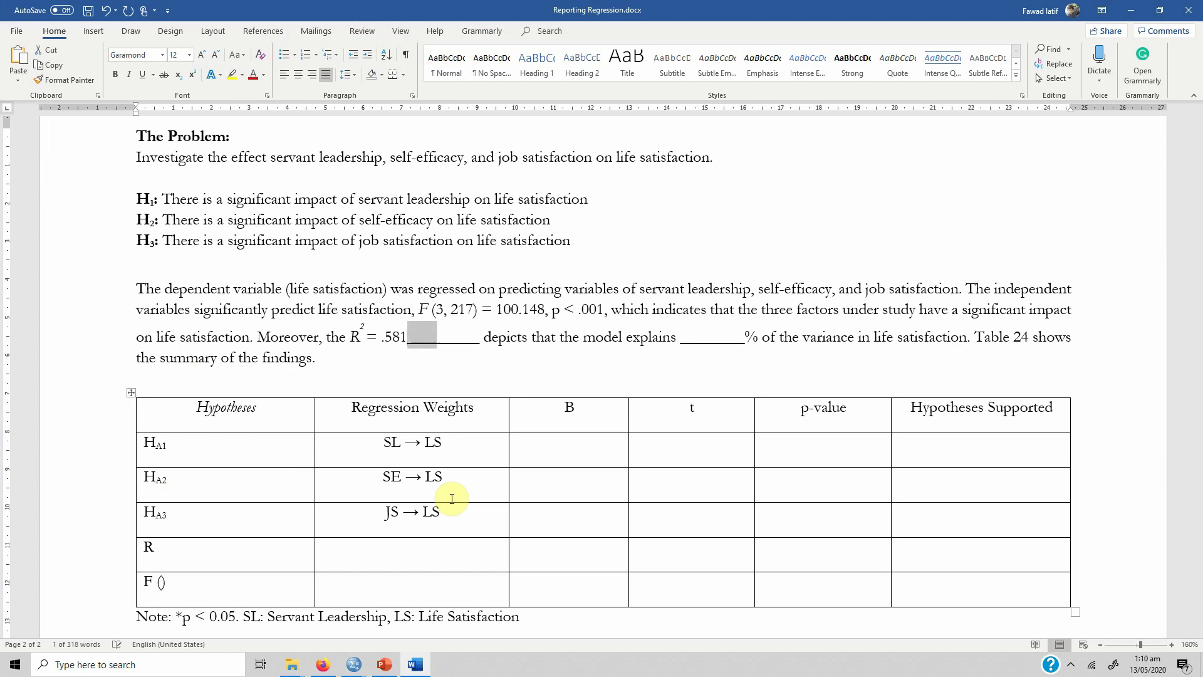
pyautogui.hotkey('shift', 'Right')
pyautogui.hotkey('shift', 'Right')
pyautogui.hotkey('shift', 'Right')
pyautogui.hotkey('shift', 'Right')
pyautogui.hotkey('shift', 'Right')
pyautogui.hotkey('shift', 'Right')
pyautogui.press('BackSpace')
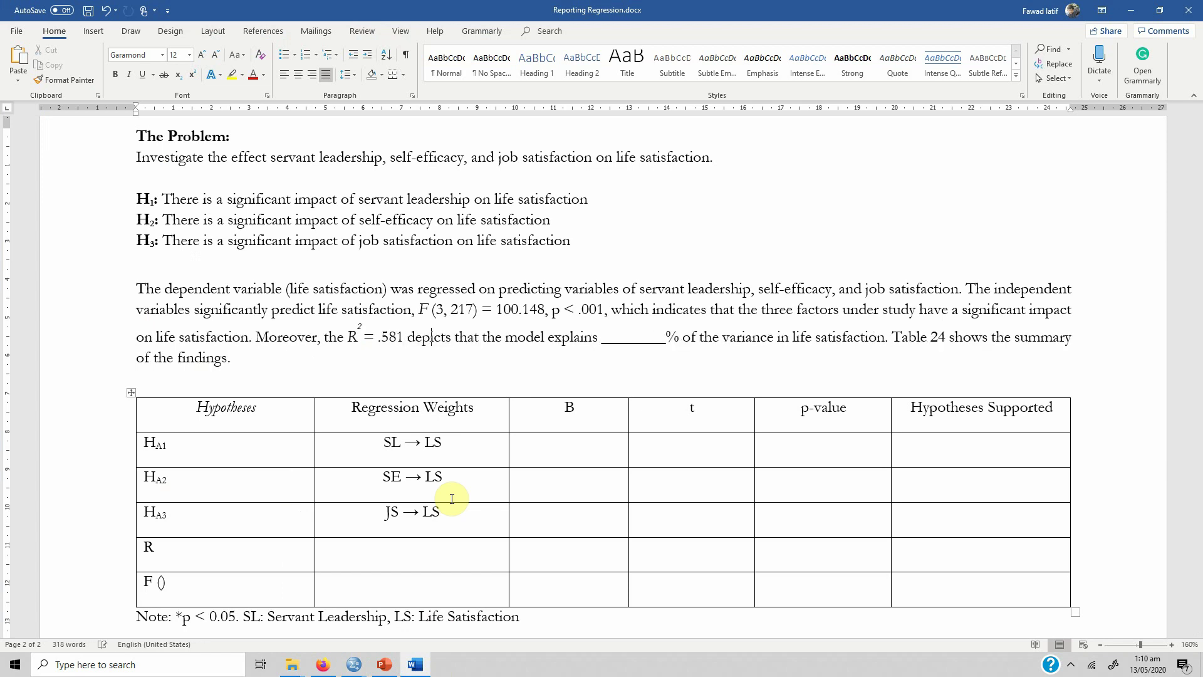
# Step: Fill in 58.1% as the variance in life satisfaction explained by the model and correct the table reference to Table 2
pyautogui.write('58.1')
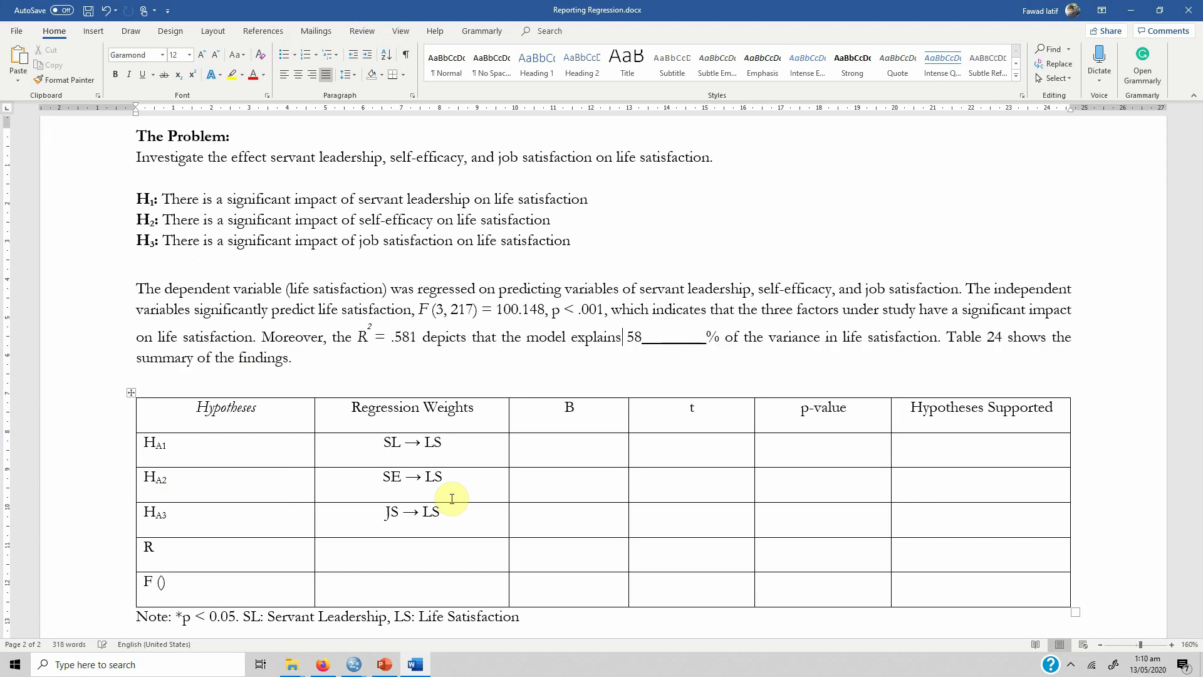
pyautogui.hotkey('shift', 'Right')
pyautogui.hotkey('shift', 'Right')
pyautogui.hotkey('shift', 'Right')
pyautogui.hotkey('shift', 'Right')
pyautogui.hotkey('shift', 'Right')
pyautogui.hotkey('shift', 'Right')
pyautogui.hotkey('shift', 'Right')
pyautogui.hotkey('shift', 'Right')
pyautogui.hotkey('shift', 'Right')
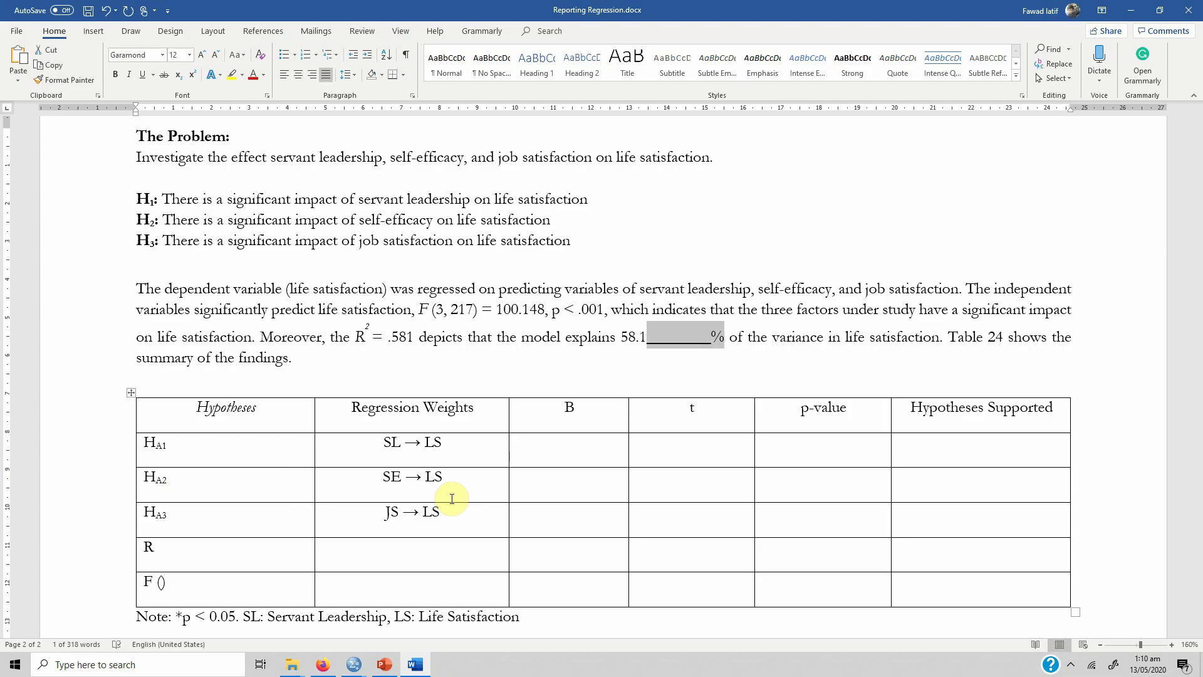
pyautogui.press('BackSpace')
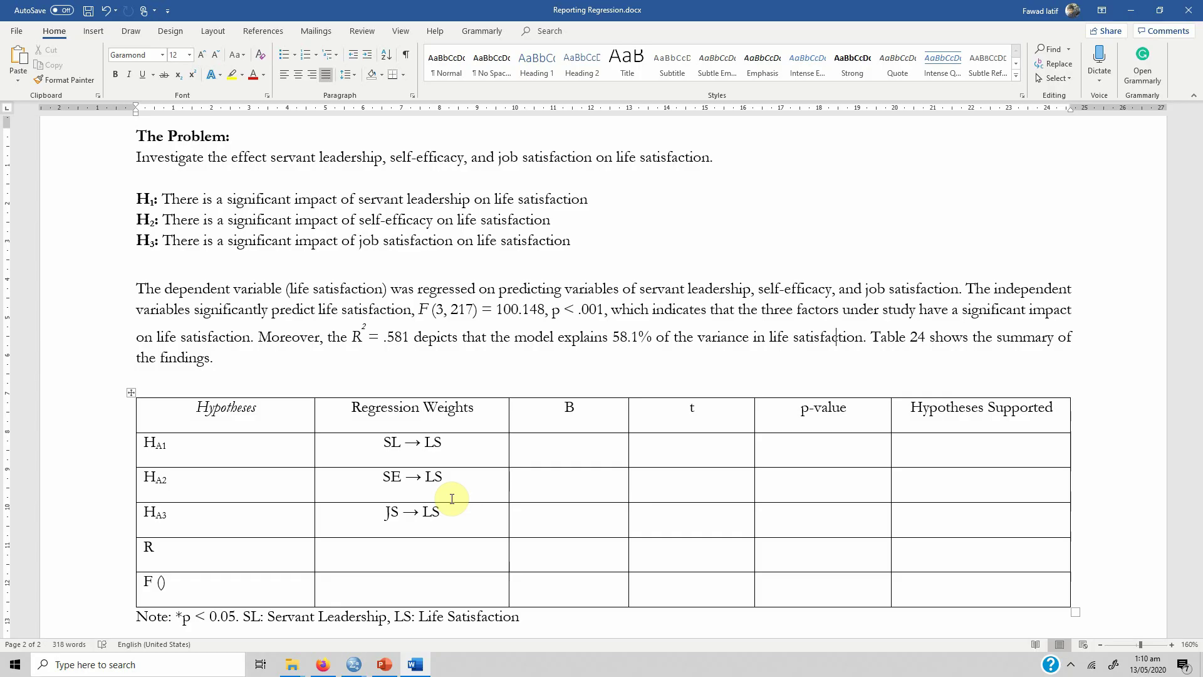
pyautogui.press('BackSpace')
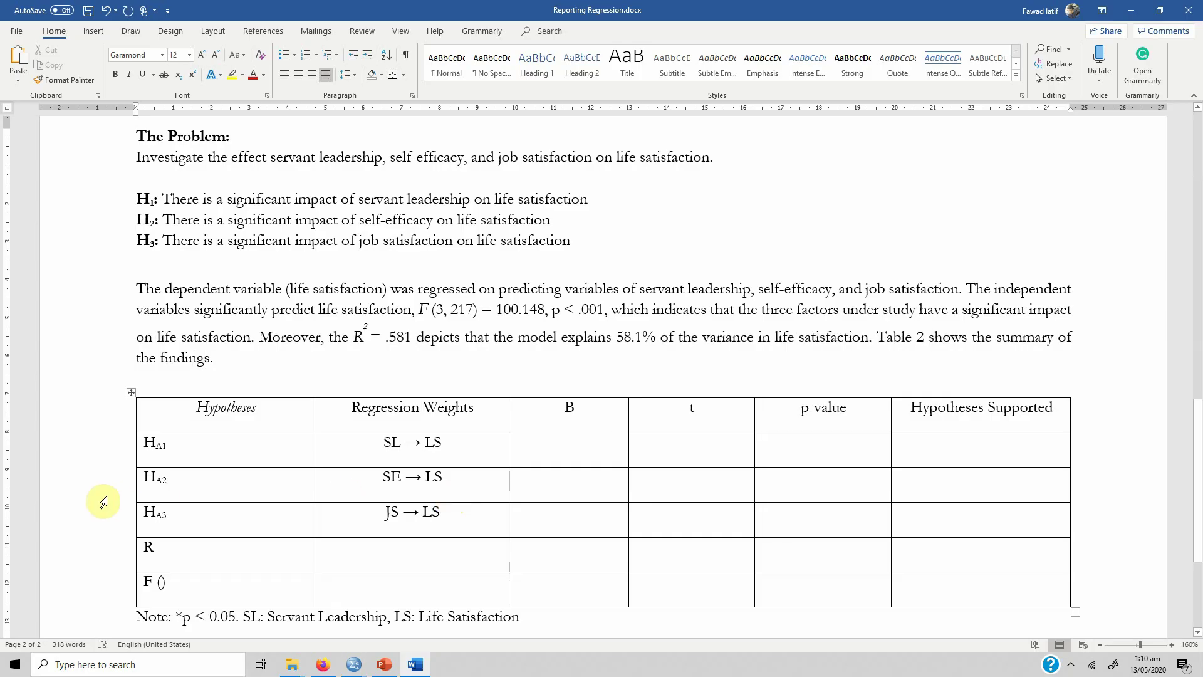
# Step: Remove the subscript A from the hypothesis labels in the results table so they read H1, H2 and H3
pyautogui.click(162, 446)
pyautogui.press('Down')
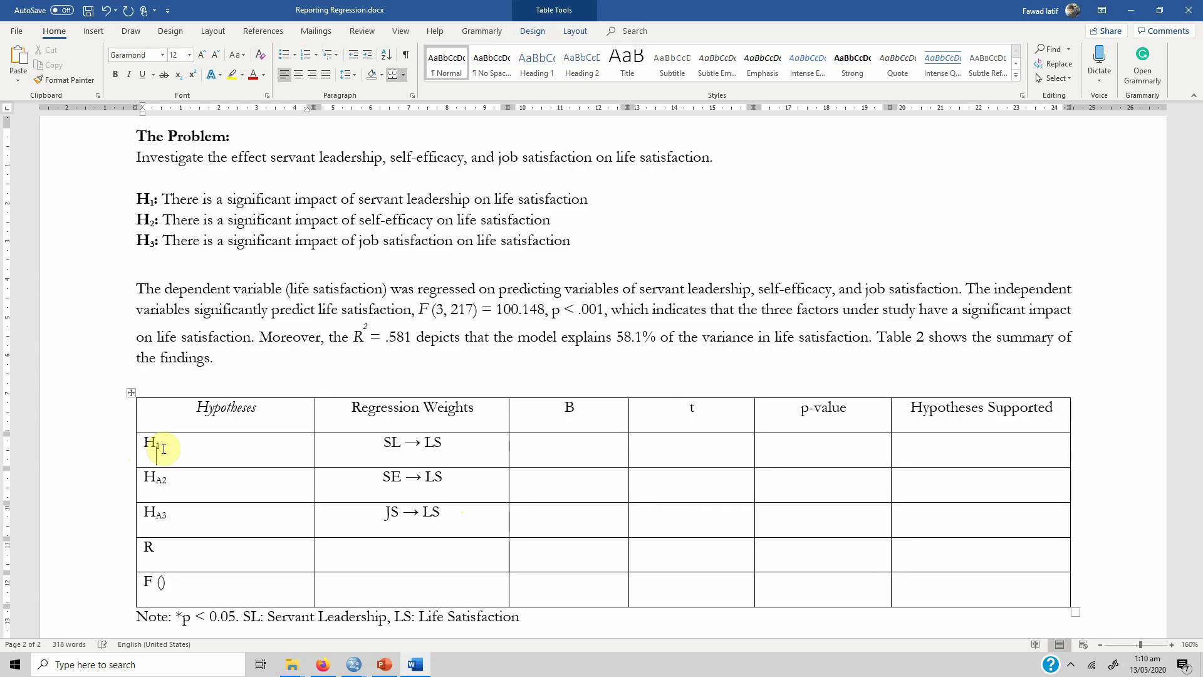
pyautogui.hotkey('shift', 'Right')
pyautogui.press('Delete')
pyautogui.press('Down')
pyautogui.hotkey('shift', 'Right')
pyautogui.press('Delete')
pyautogui.click(465, 450)
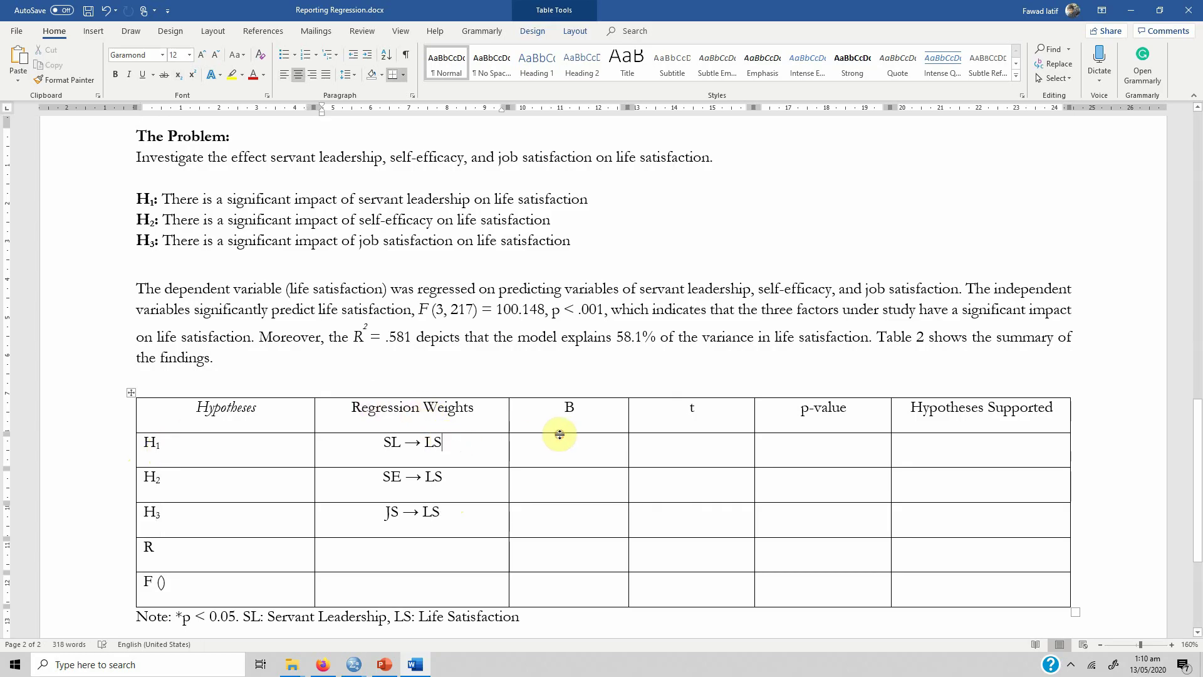
pyautogui.click(570, 455)
pyautogui.click(654, 446)
pyautogui.click(805, 453)
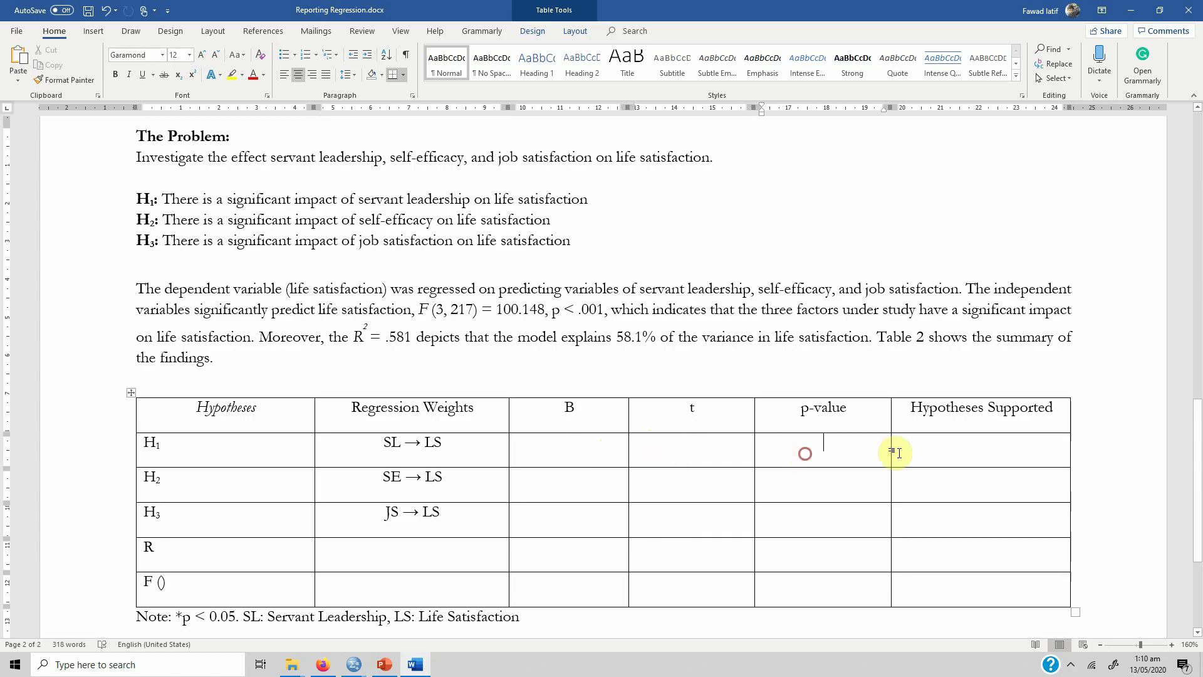
pyautogui.click(978, 455)
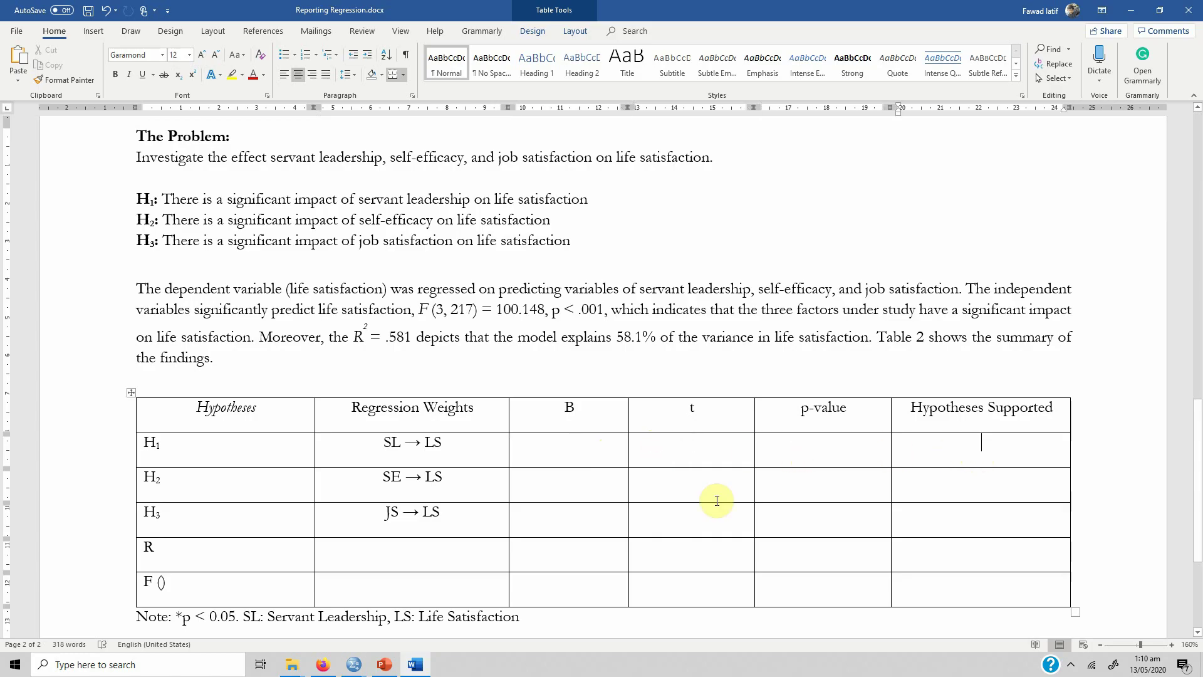
# Step: Enter Yes under Hypotheses Supported for H1, H2 and H3 in the results table
pyautogui.write('Yes')
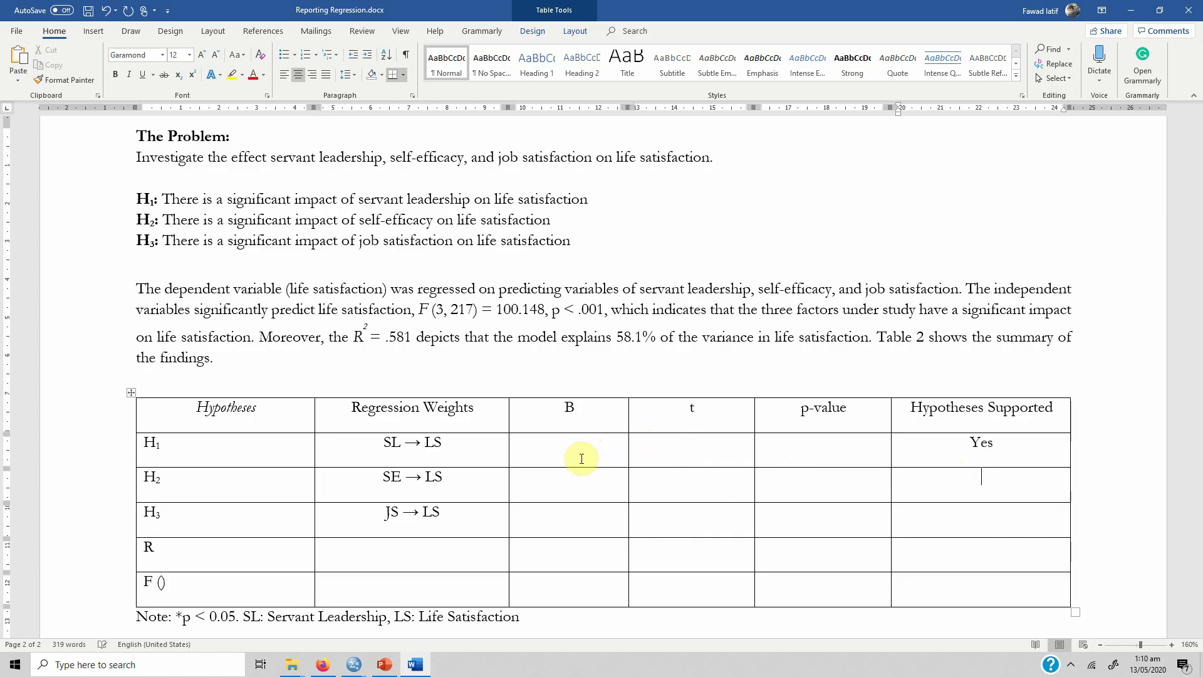
pyautogui.write('Yes')
# Step: Fill in .581 for the R row and 100.148 for the F row, with 3, 217 in the F label's parentheses
pyautogui.click(457, 551)
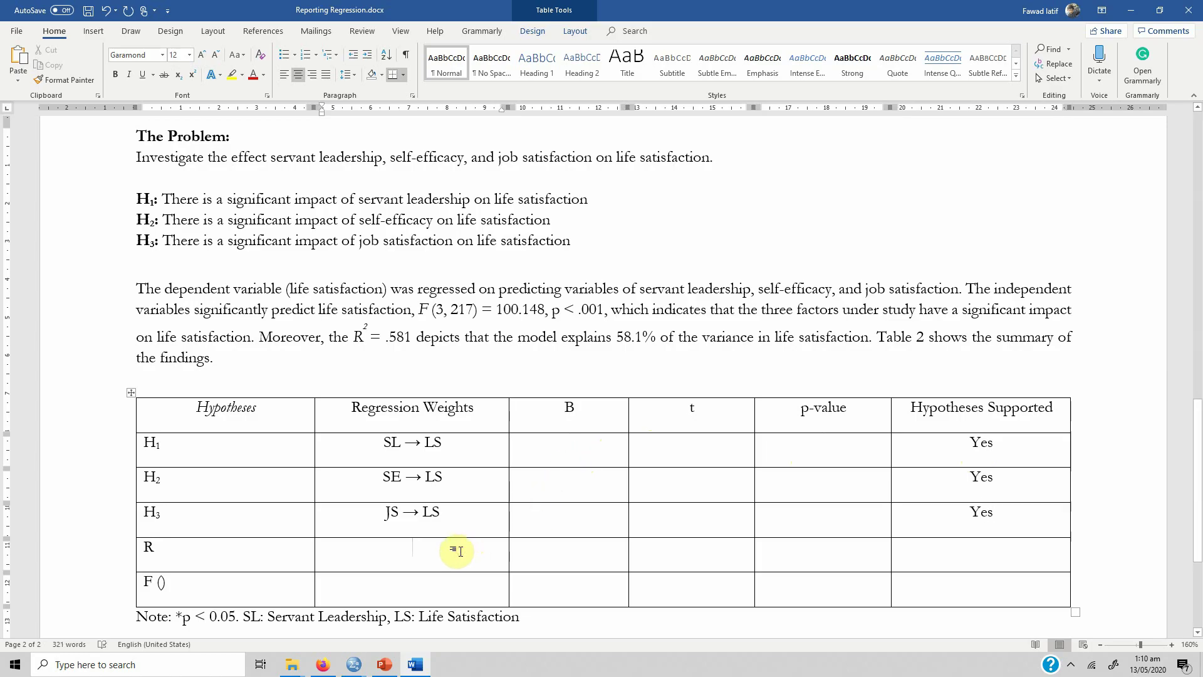
pyautogui.write('.581')
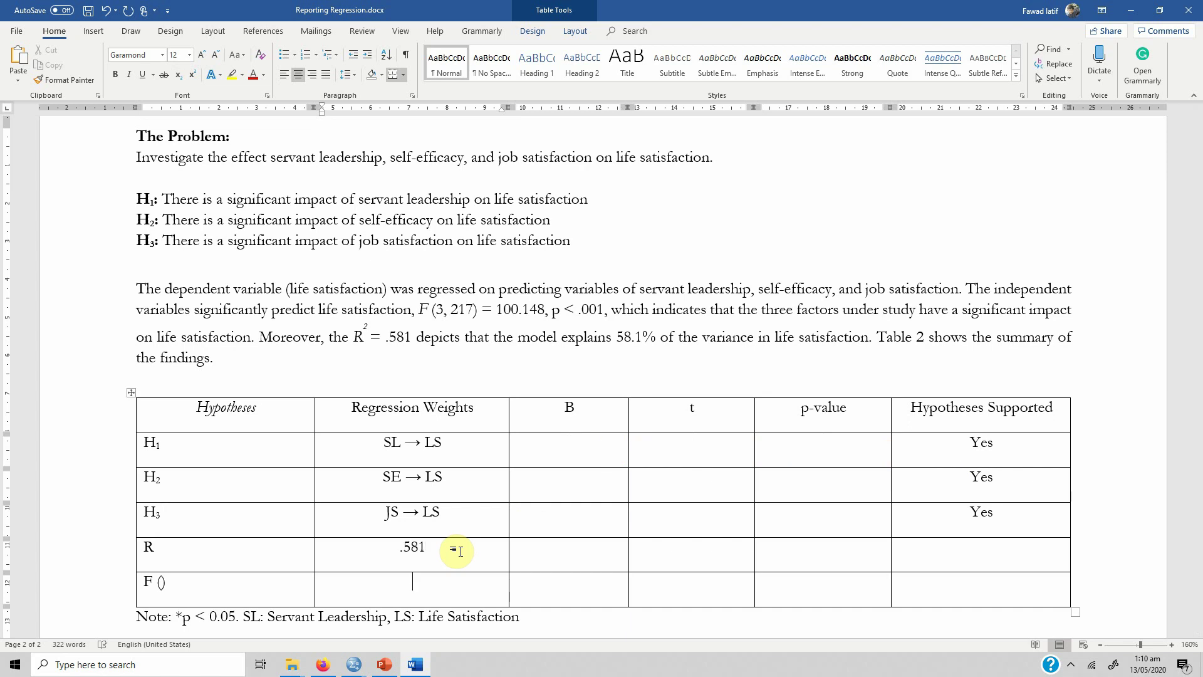
pyautogui.press('Down')
pyautogui.write('100.148')
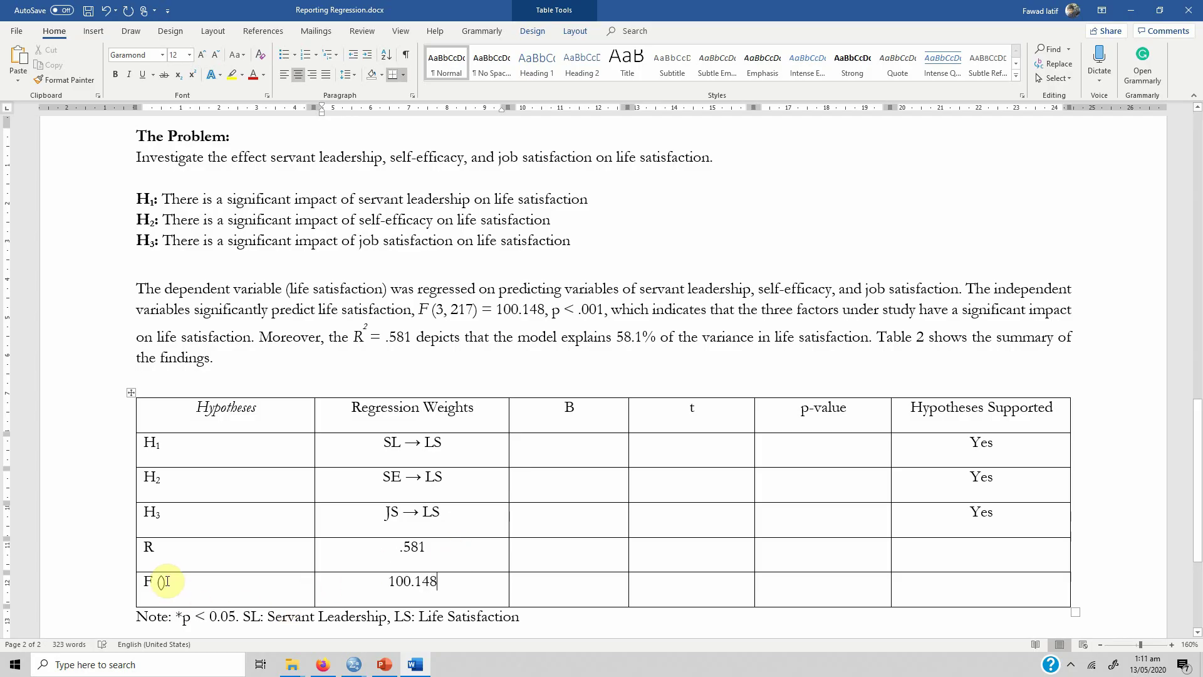
pyautogui.click(162, 581)
pyautogui.write('3, 217')
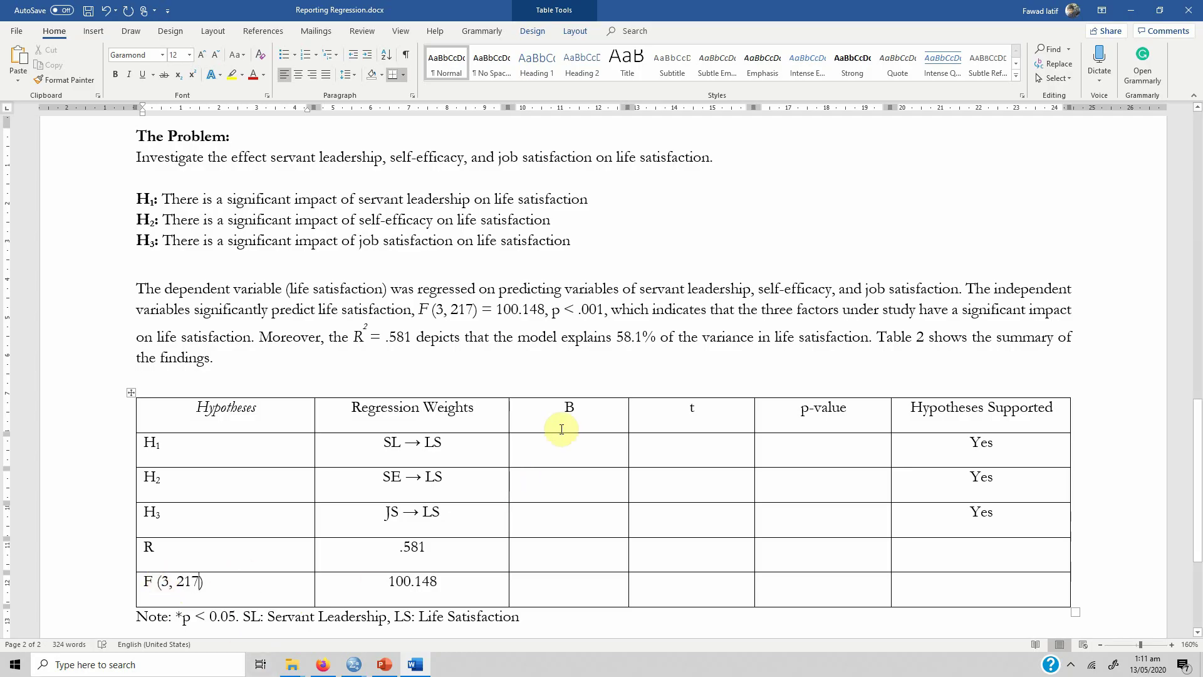
# Step: Look up the unstandardized B for SL in the SPSS Coefficients table and enter .155 in the H1 row in Word
pyautogui.click(558, 451)
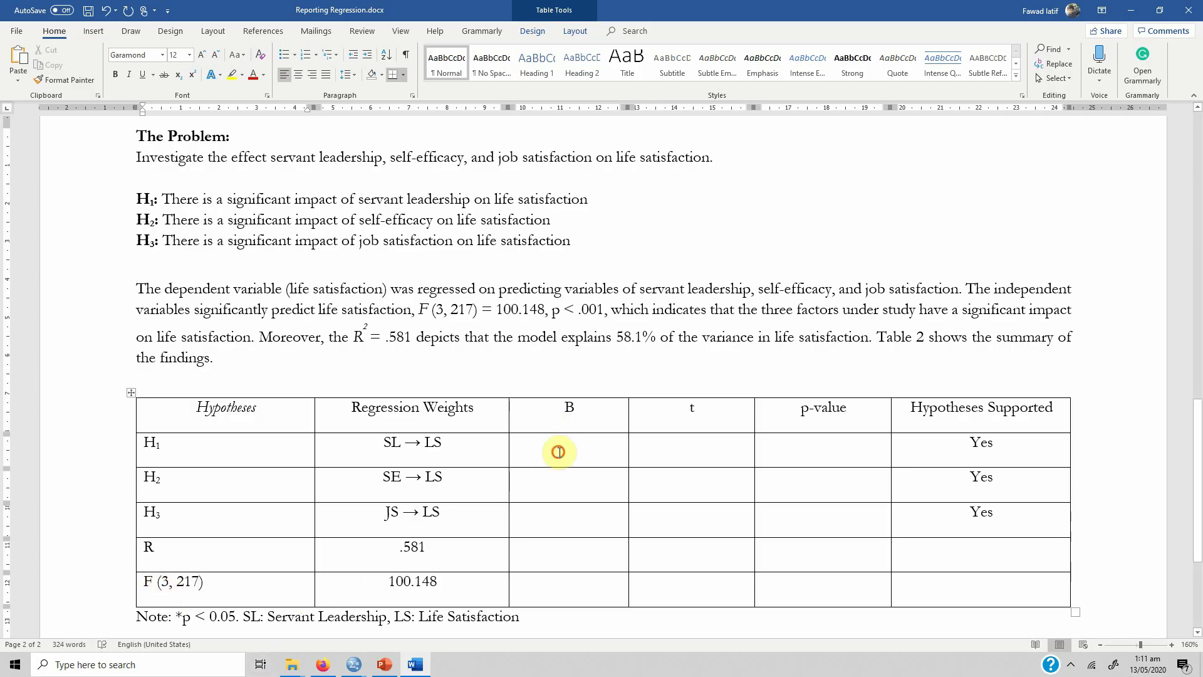
pyautogui.moveTo(354, 666)
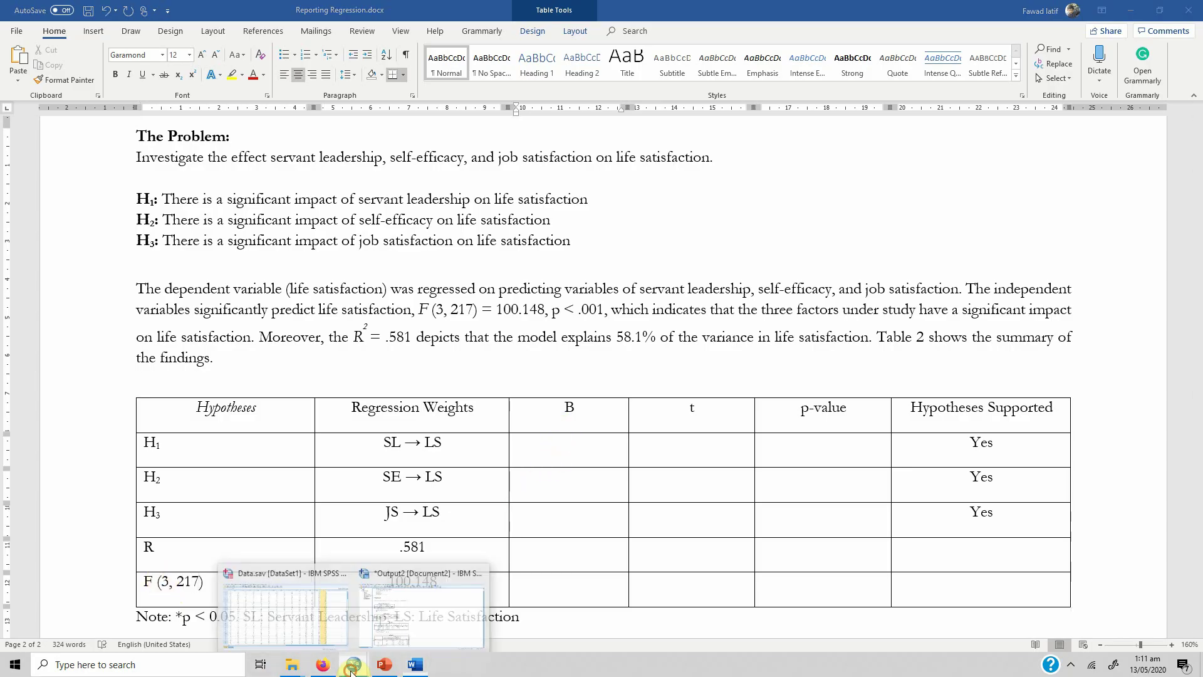
pyautogui.click(386, 618)
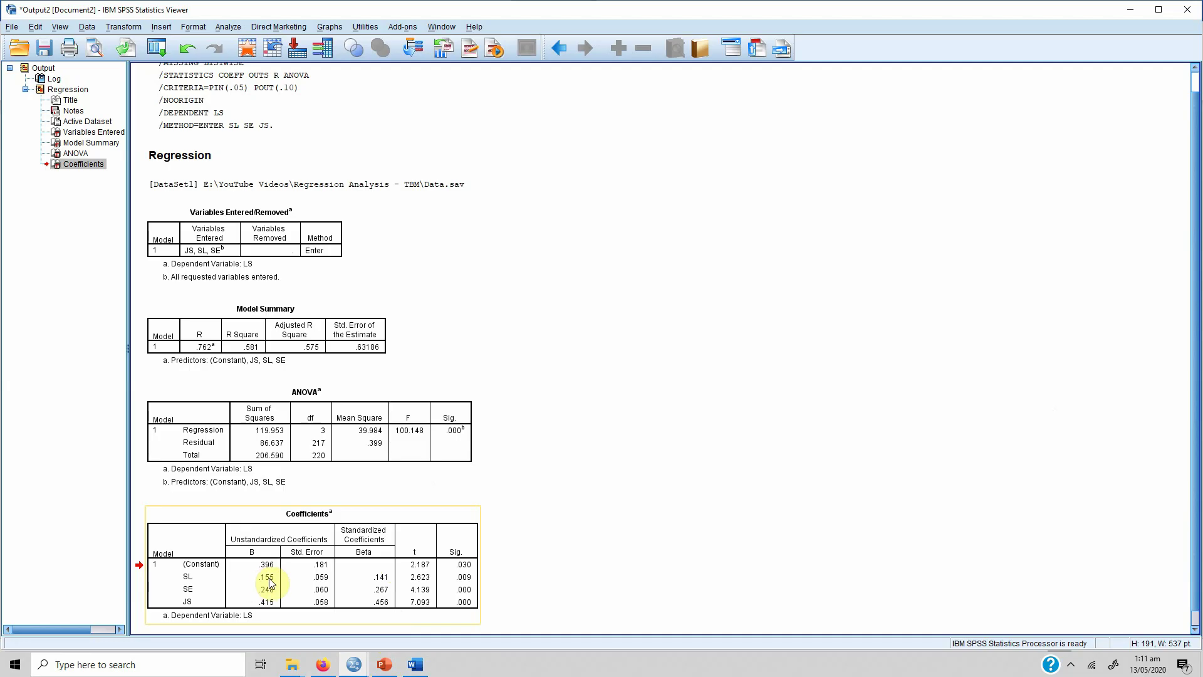
pyautogui.click(415, 664)
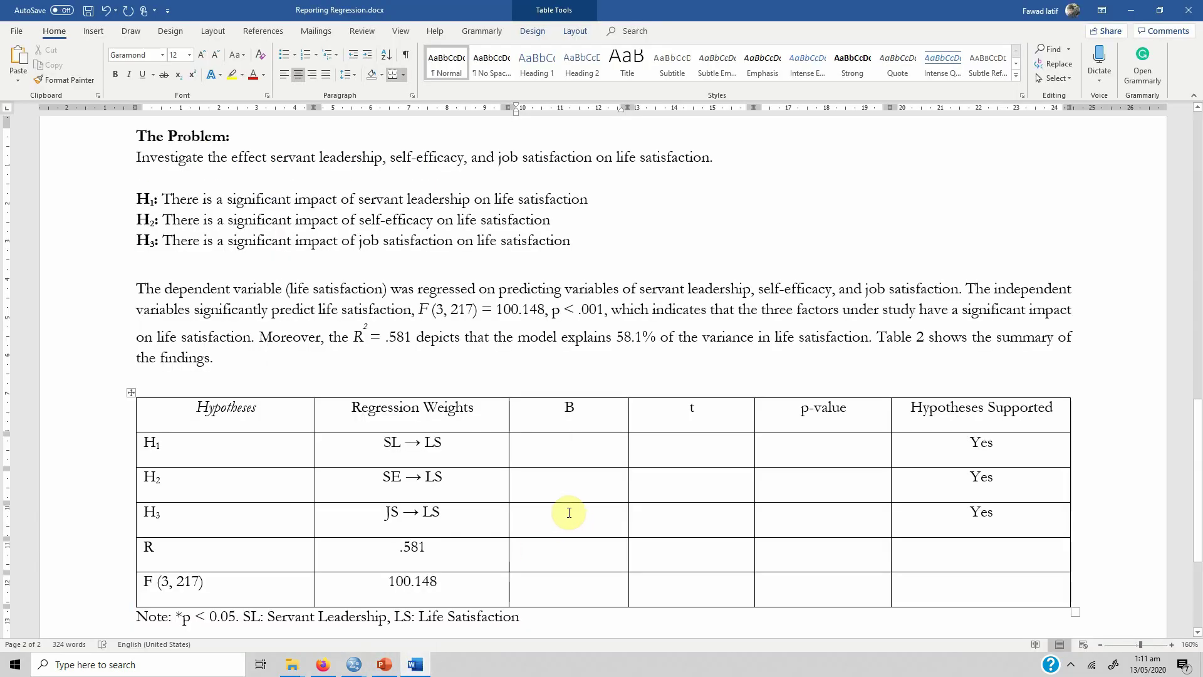
pyautogui.write('.155')
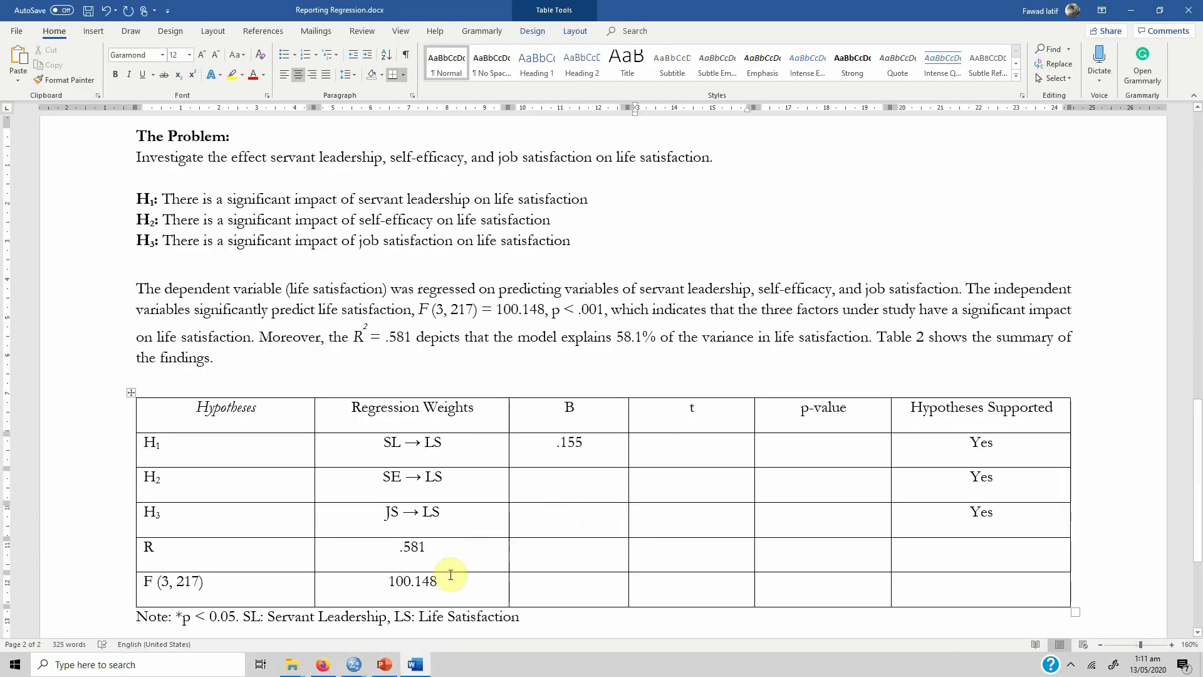
# Step: Look up SL's t and Sig. in the SPSS Coefficients table and enter t 2.623 and p-value .009 in Word's H1 row
pyautogui.moveTo(354, 664)
pyautogui.click(380, 632)
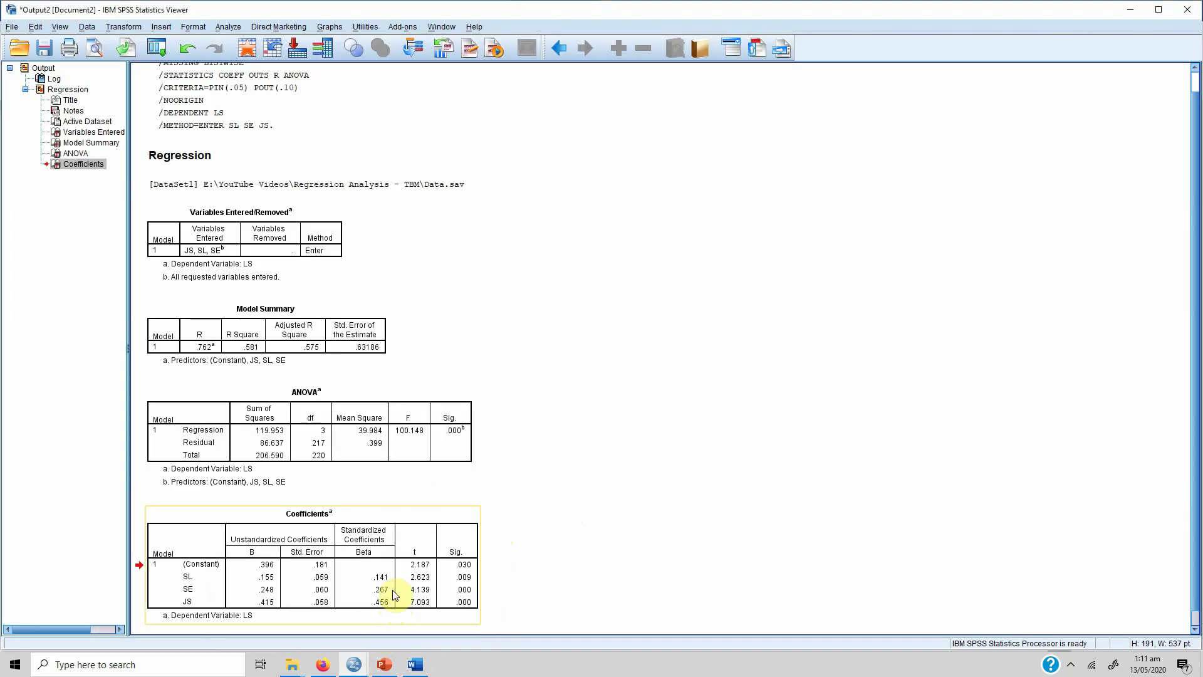
pyautogui.click(415, 664)
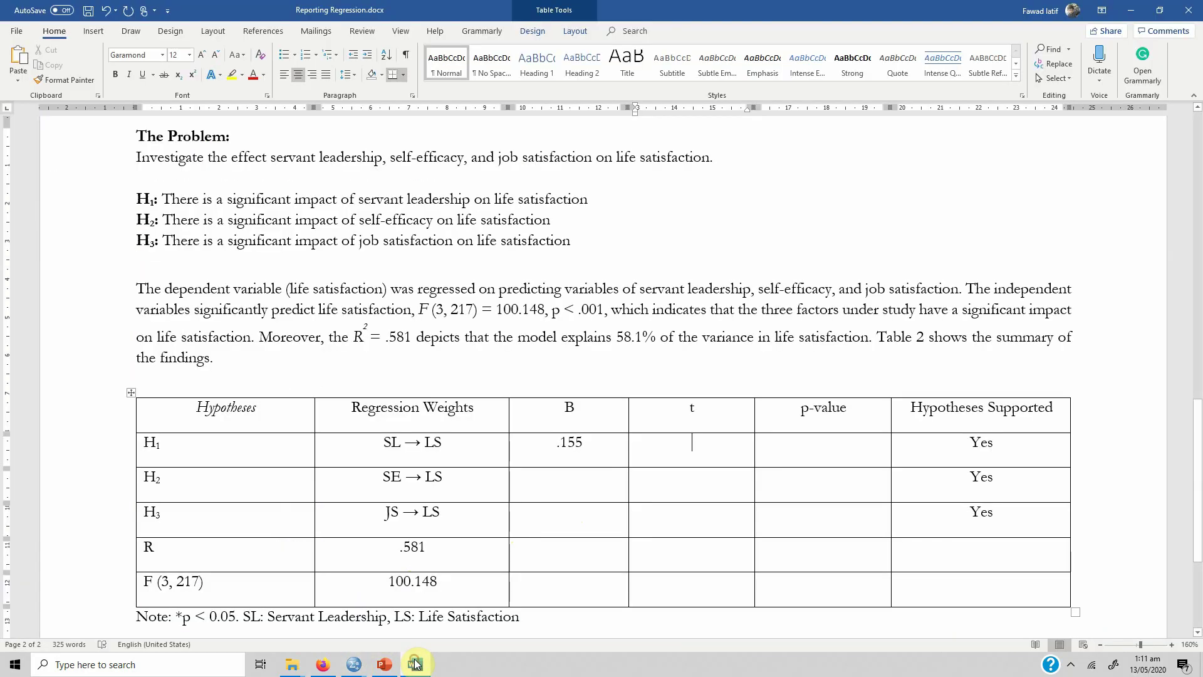
pyautogui.write('2.6')
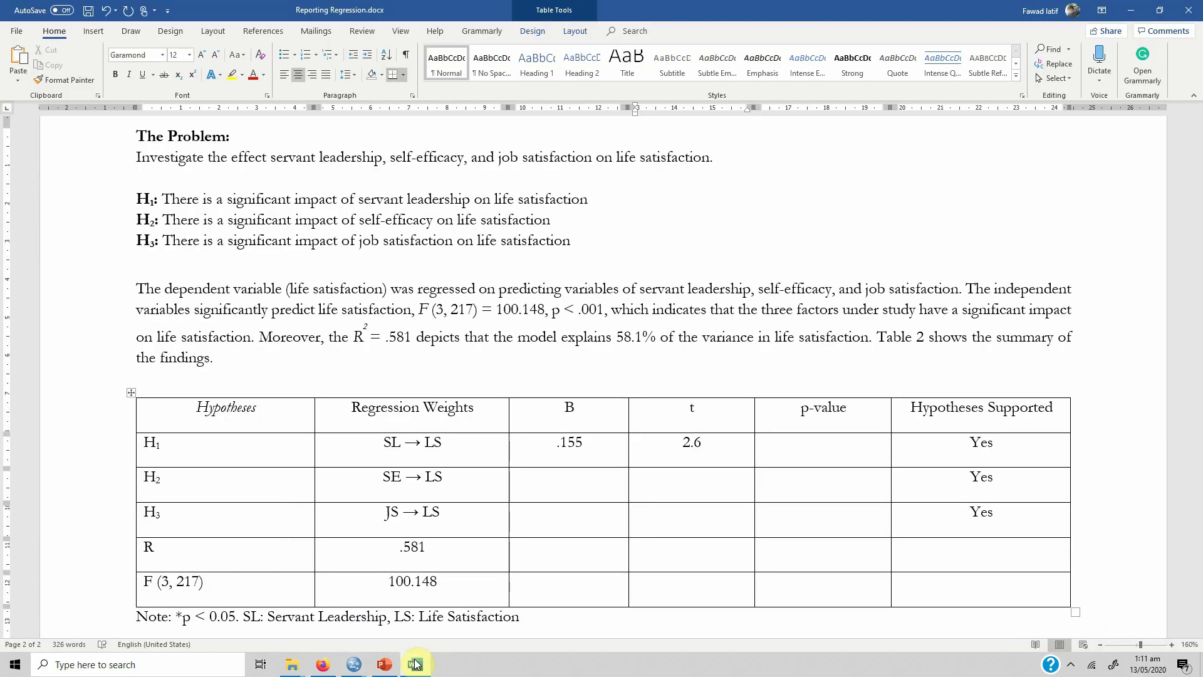
pyautogui.write('23')
pyautogui.write('.009')
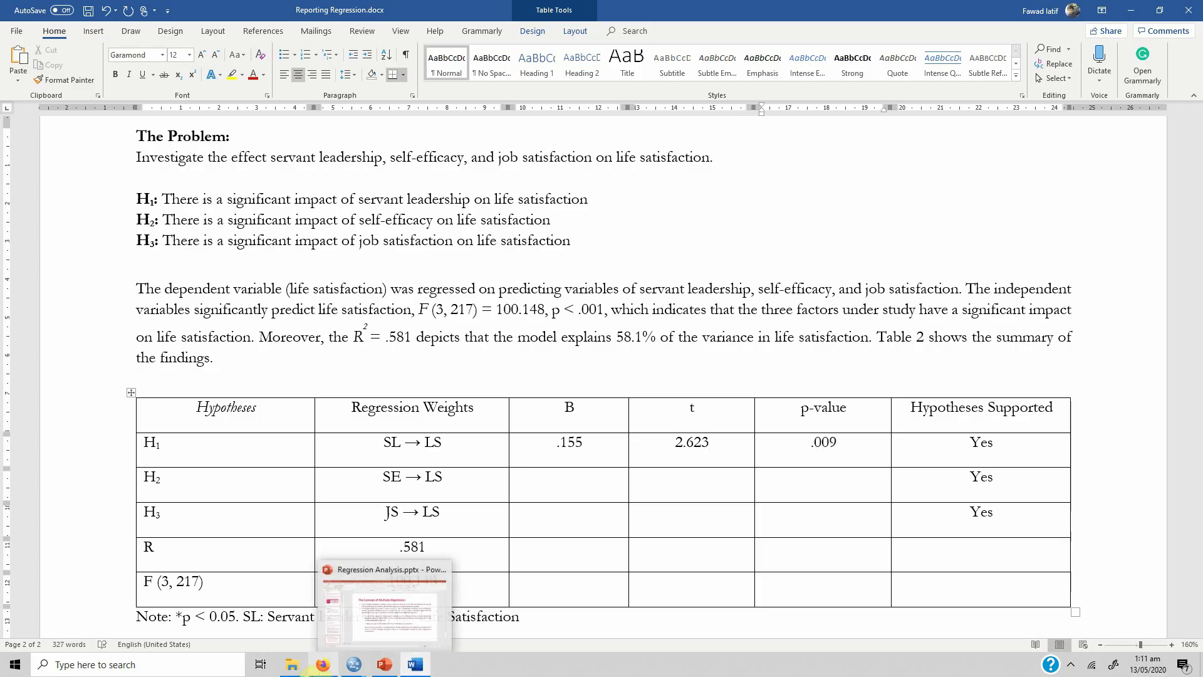
# Step: Review the SE and JS rows of the SPSS Coefficients table, and examine the first regression report and its table in Word
pyautogui.moveTo(364, 669)
pyautogui.click(411, 619)
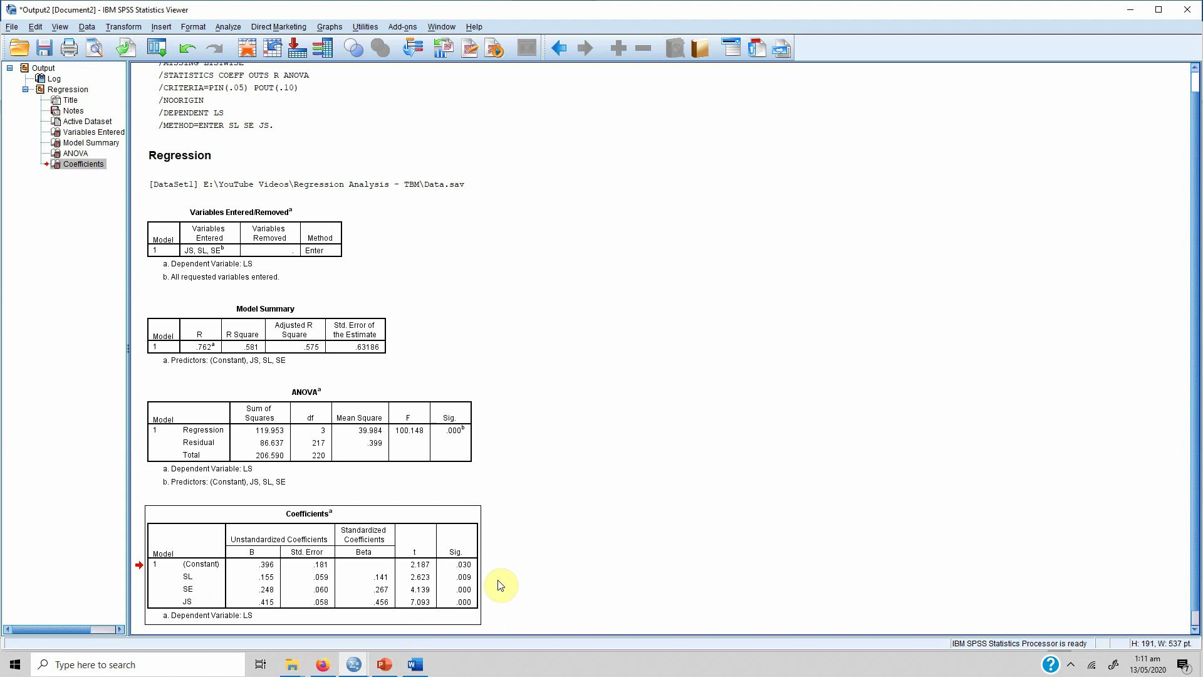
pyautogui.click(413, 664)
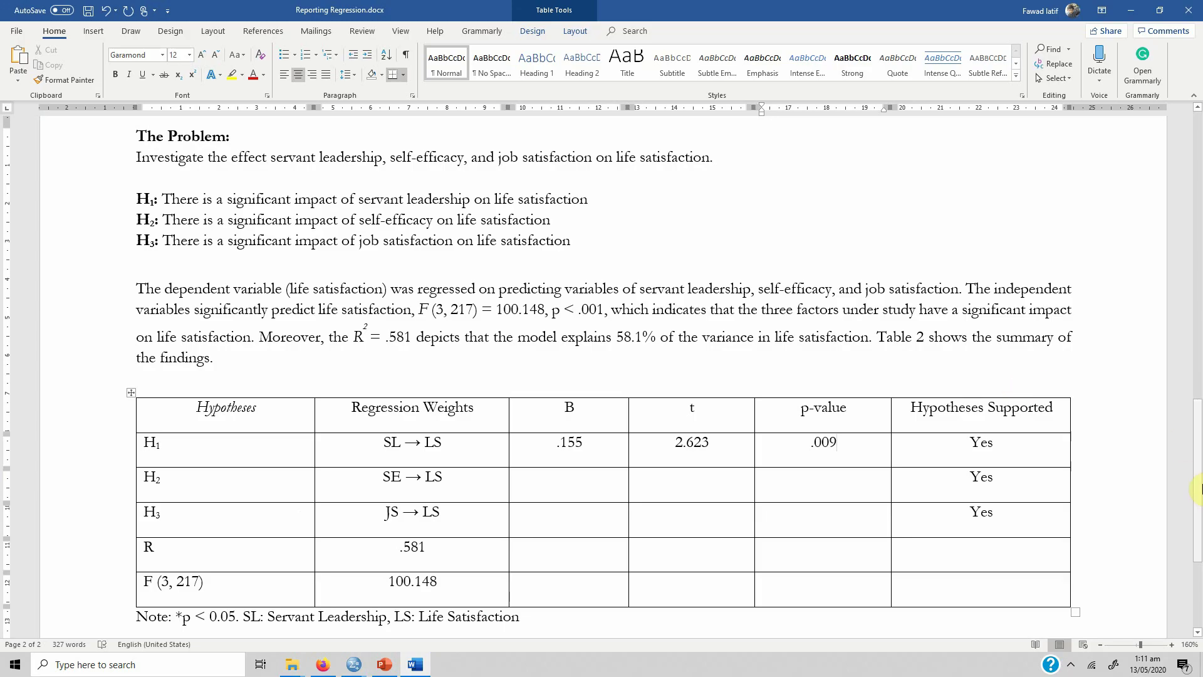
pyautogui.moveTo(1199, 491); pyautogui.dragTo(1198, 222)
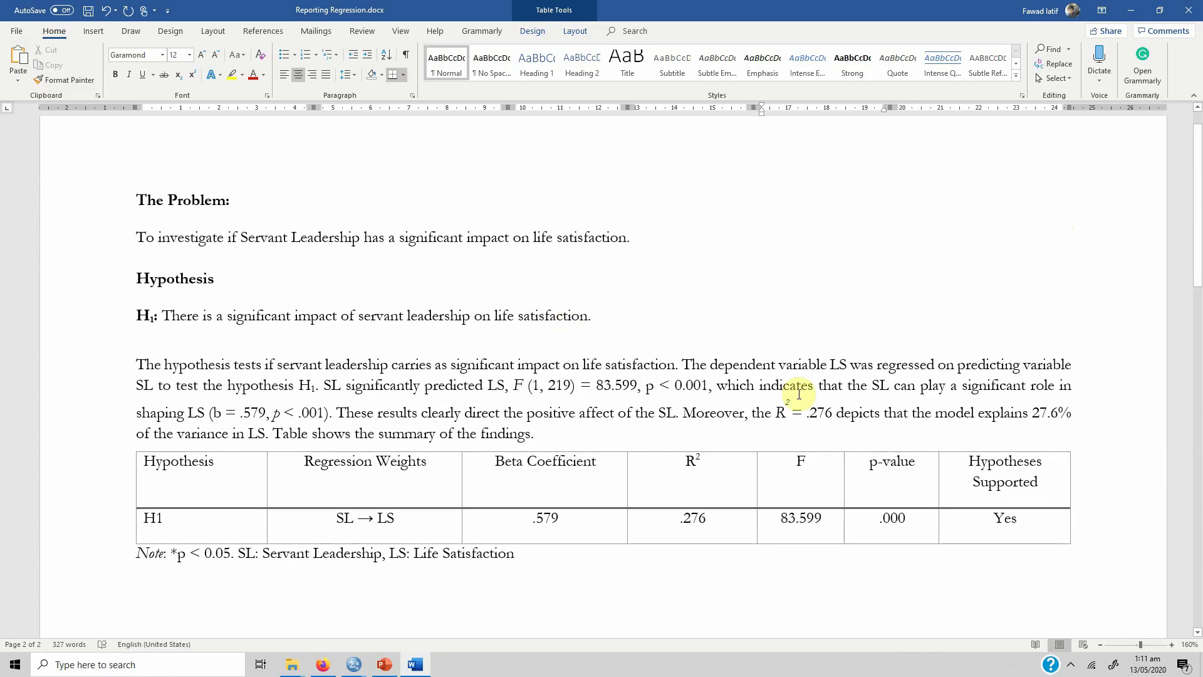
pyautogui.moveTo(1198, 162); pyautogui.dragTo(1199, 449)
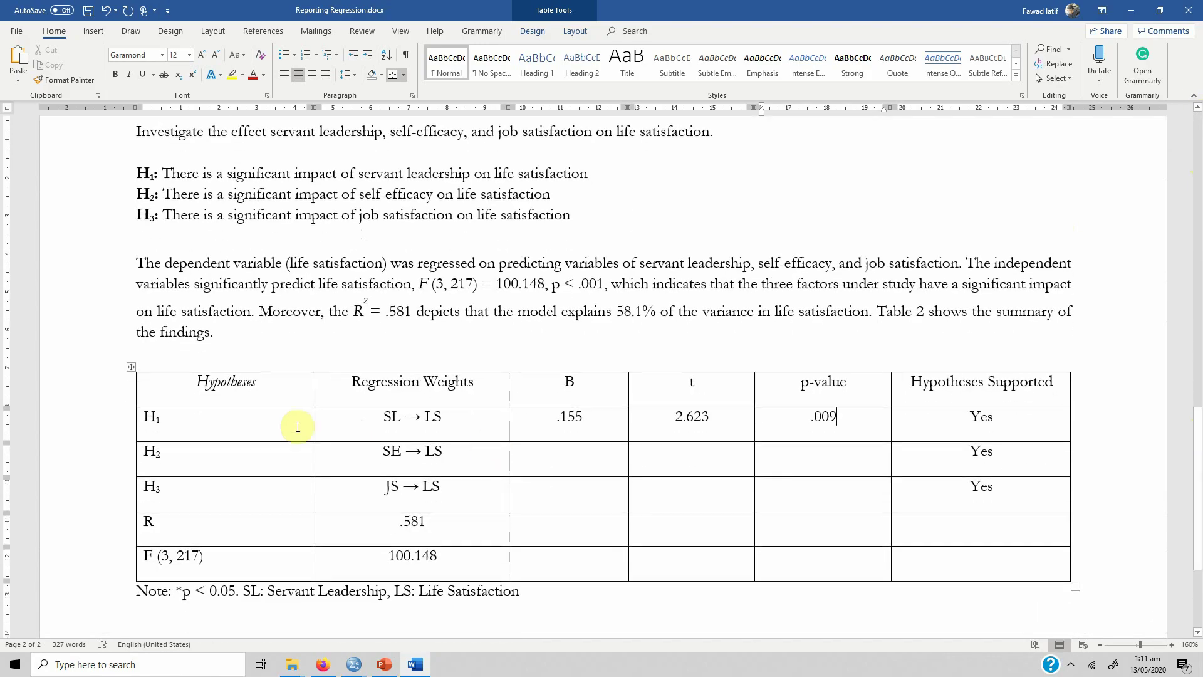
# Step: Remove all borders from the multiple regression results table and apply only a bottom and a top border to it
pyautogui.click(134, 370)
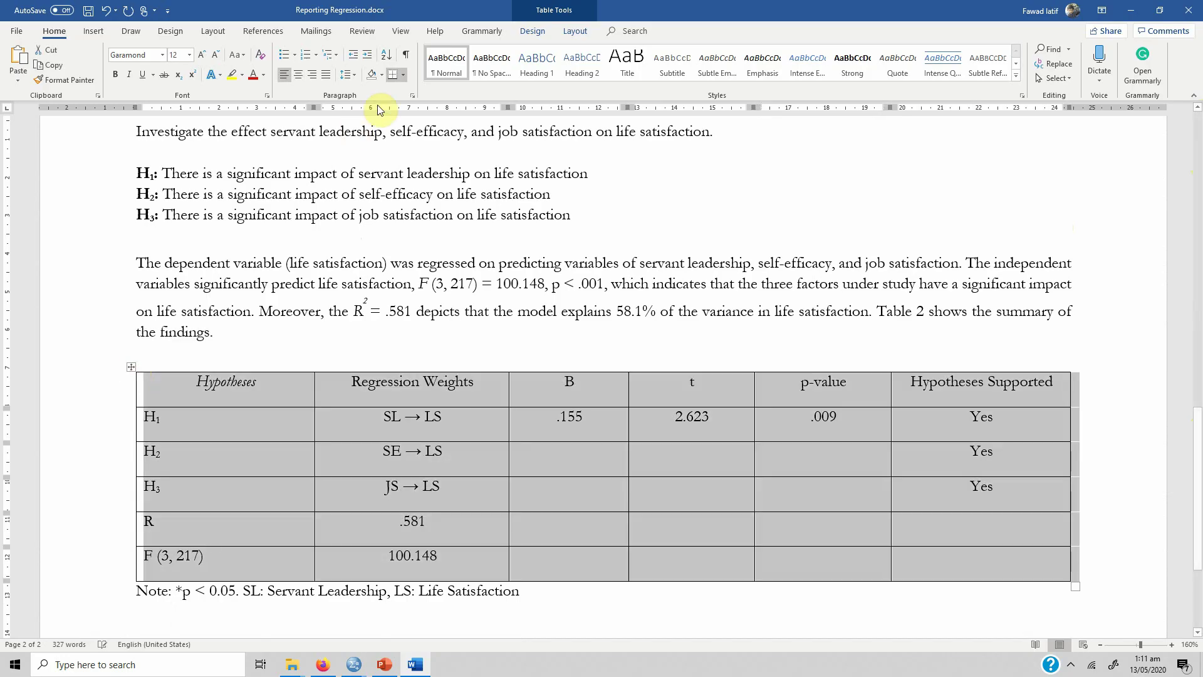
pyautogui.click(404, 75)
pyautogui.click(410, 153)
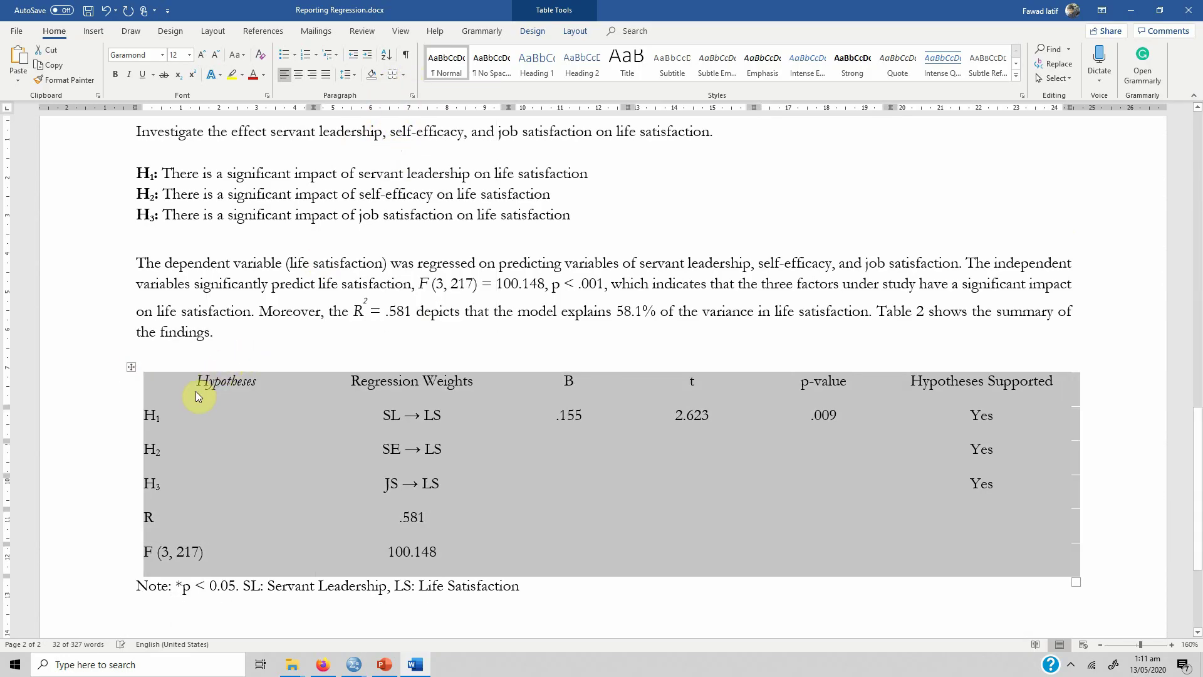
pyautogui.click(404, 75)
pyautogui.click(404, 96)
pyautogui.click(403, 75)
pyautogui.click(403, 109)
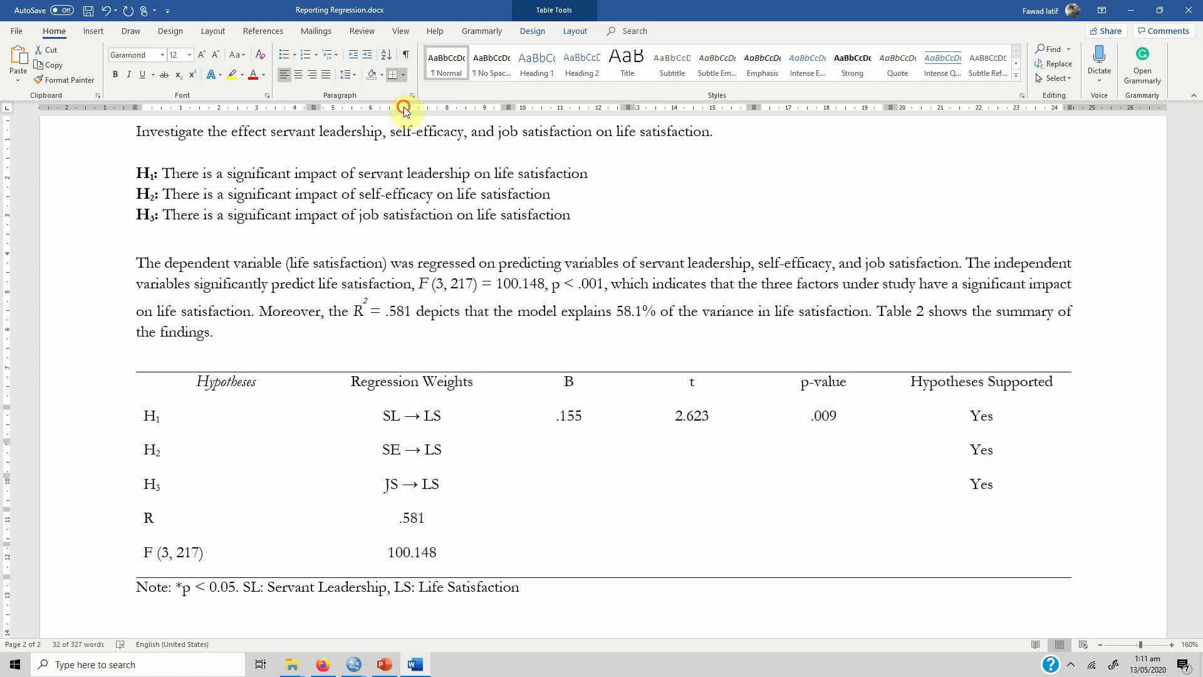
# Step: Add a bottom border beneath the header row of the multiple regression results table
pyautogui.click(176, 380)
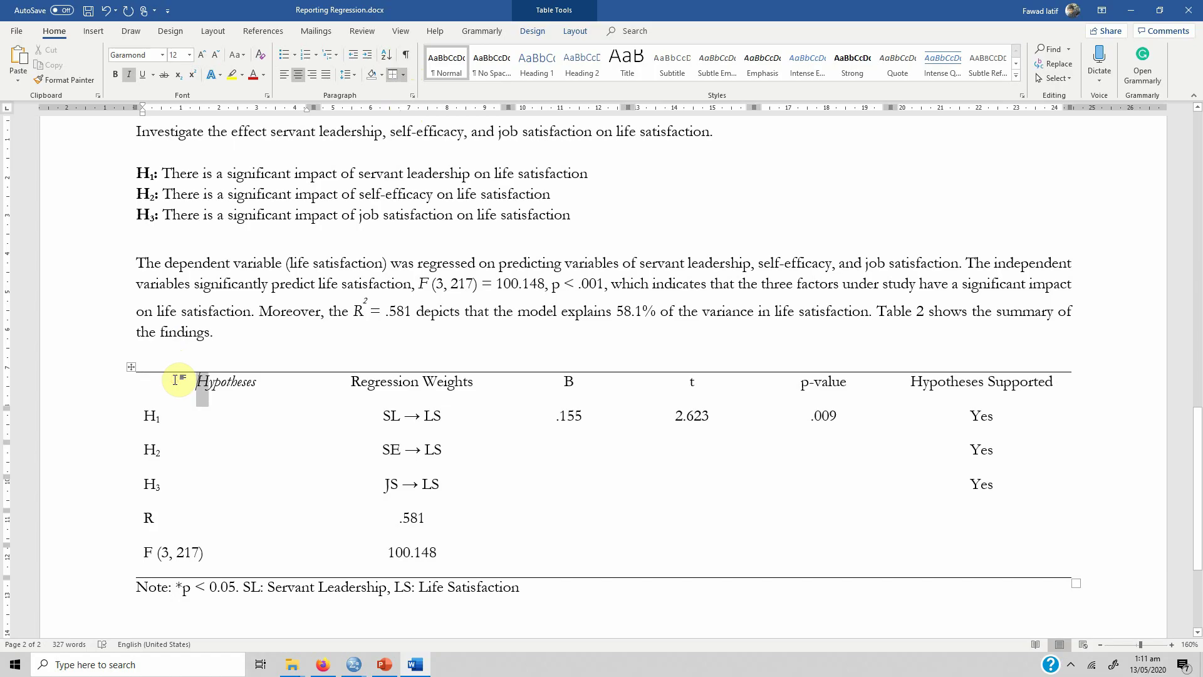
pyautogui.hotkey('shift', 'Right')
pyautogui.hotkey('shift', 'Right')
pyautogui.hotkey('shift', 'Right')
pyautogui.hotkey('shift', 'Right')
pyautogui.hotkey('shift', 'Right')
pyautogui.hotkey('shift', 'Right')
pyautogui.hotkey('shift', 'Right')
pyautogui.hotkey('shift', 'Right')
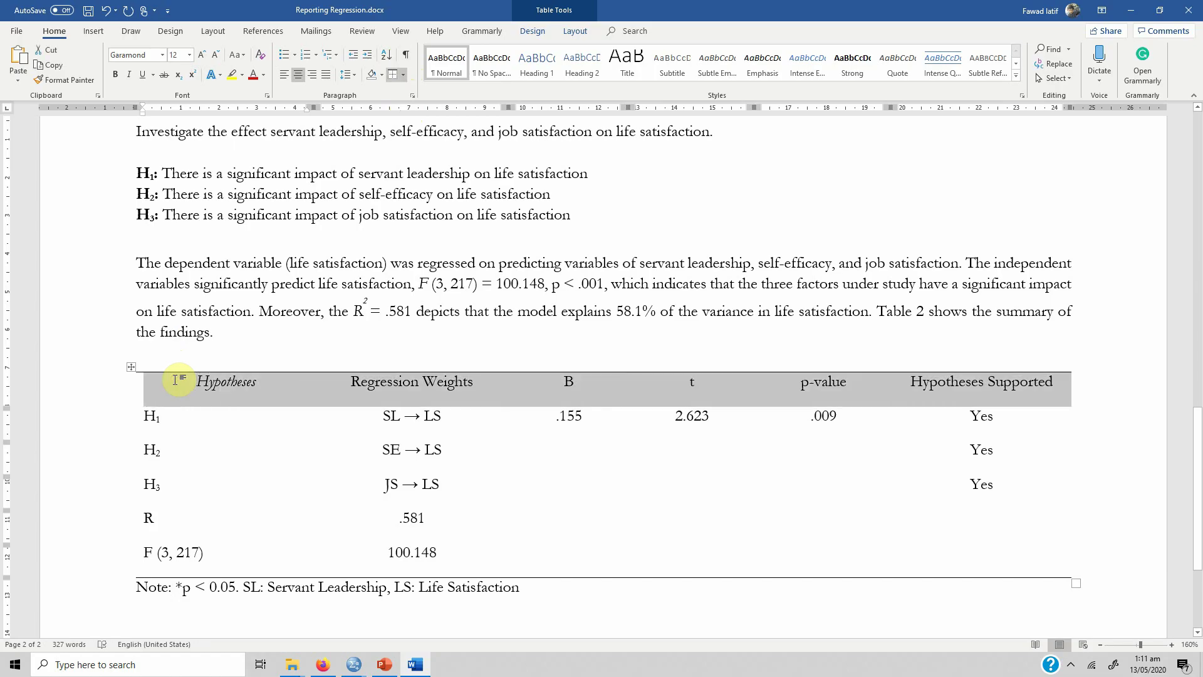
pyautogui.click(404, 75)
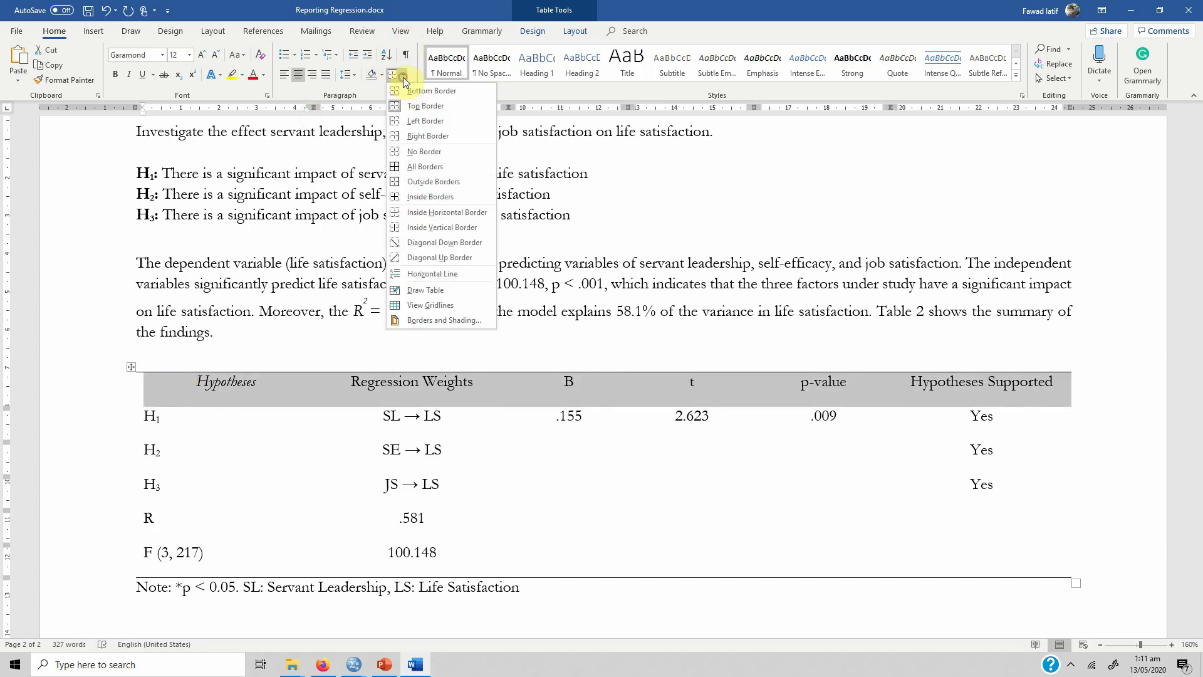
pyautogui.click(413, 91)
# Step: Add a top border to the R row to separate it from the hypothesis rows
pyautogui.click(145, 516)
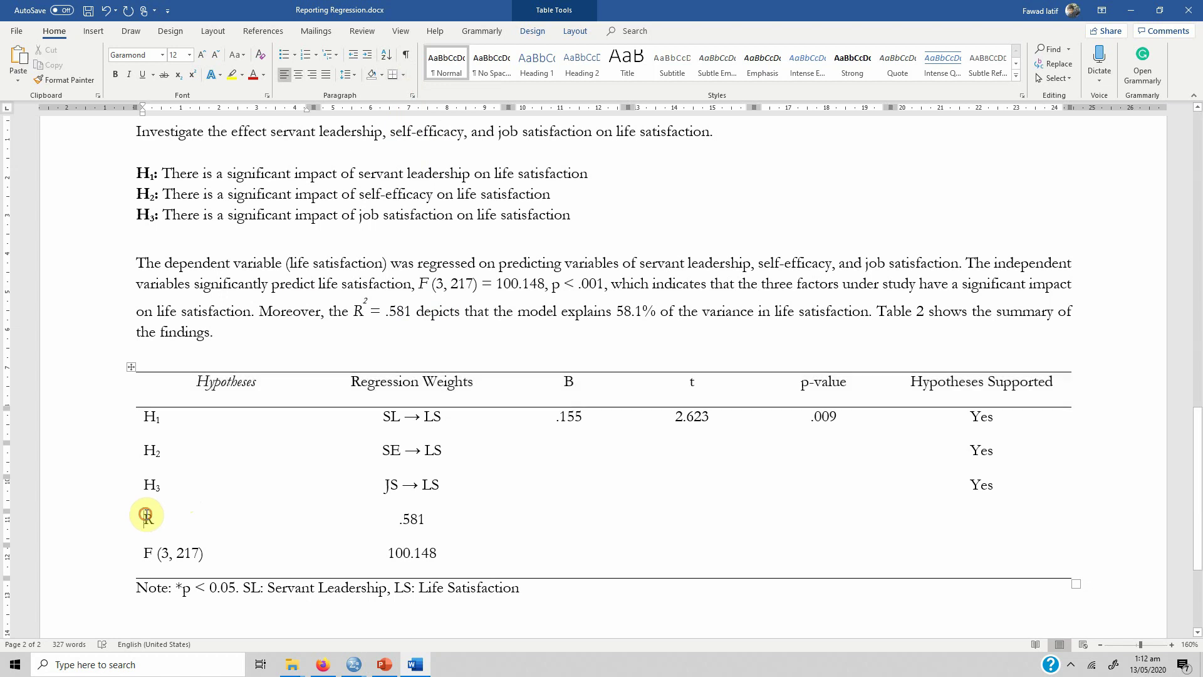
pyautogui.hotkey('shift', 'Right')
pyautogui.hotkey('shift', 'Right')
pyautogui.hotkey('shift', 'Right')
pyautogui.hotkey('shift', 'Right')
pyautogui.hotkey('shift', 'Right')
pyautogui.hotkey('shift', 'Right')
pyautogui.hotkey('shift', 'Right')
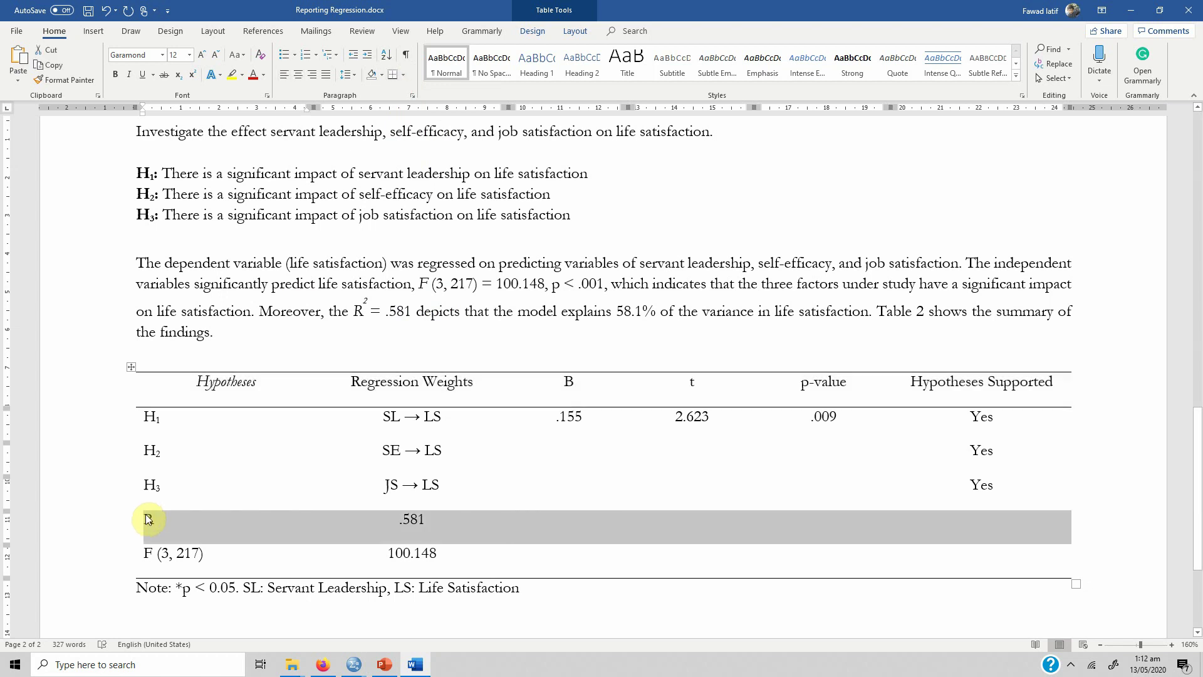
pyautogui.click(403, 75)
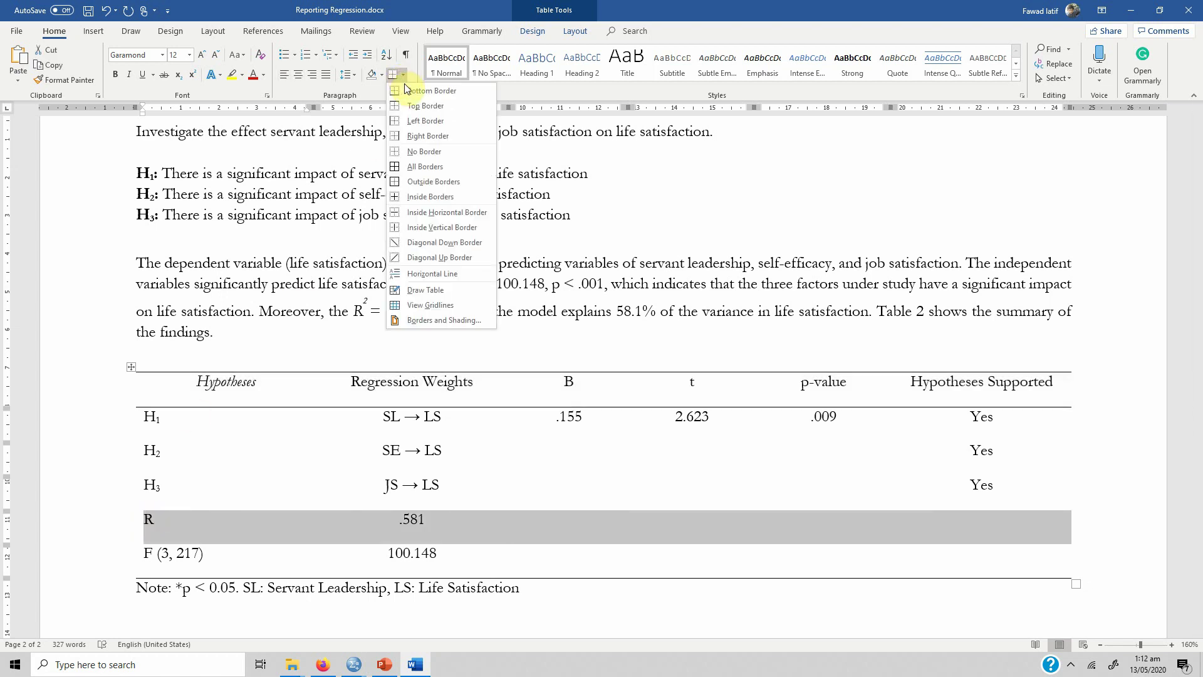
pyautogui.click(415, 108)
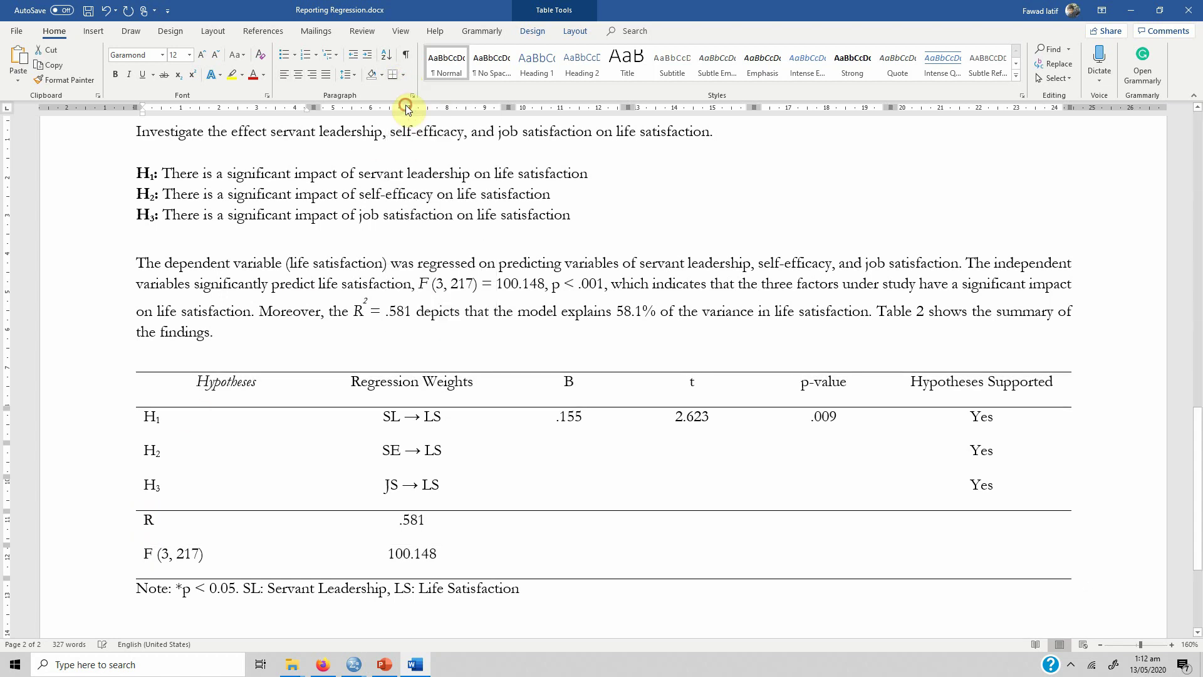
pyautogui.click(288, 454)
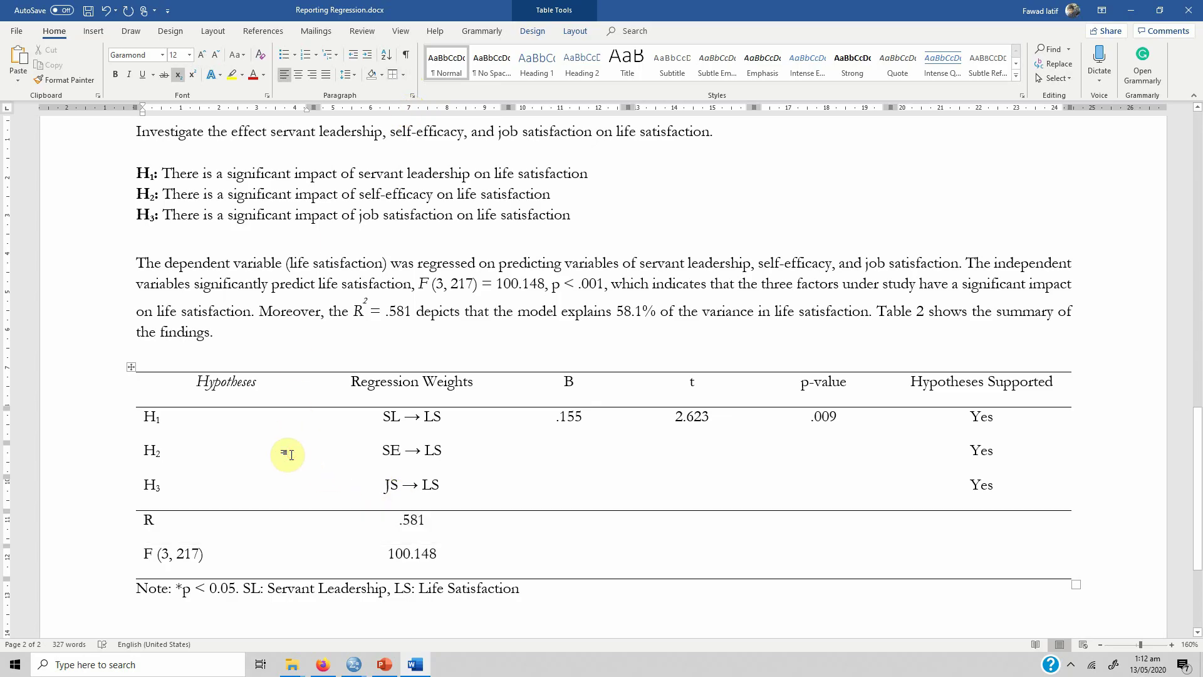